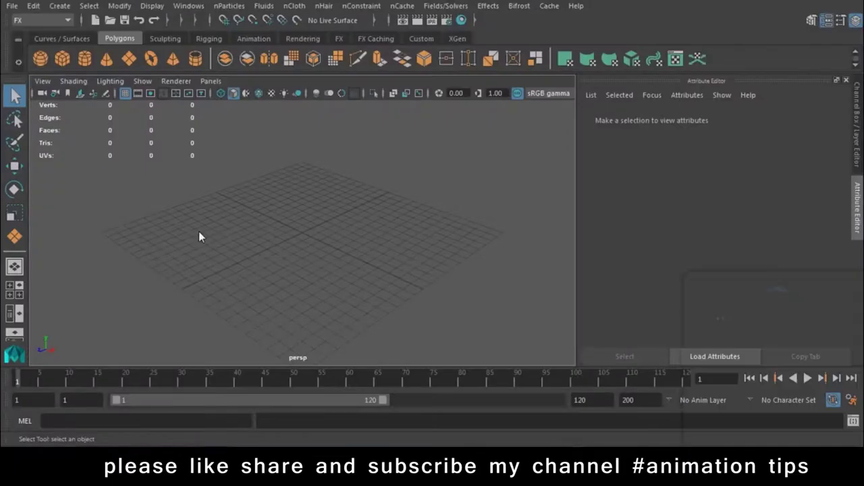
Step: Switch to the front view and draw a polygon plane across the grid
mouse_move(199, 231)
alt+mouse_down()
mouse_move(245, 308)
mouse_move(330, 294)
mouse_move(299, 245)
mouse_move(378, 302)
mouse_move(335, 305)
alt+mouse_up()
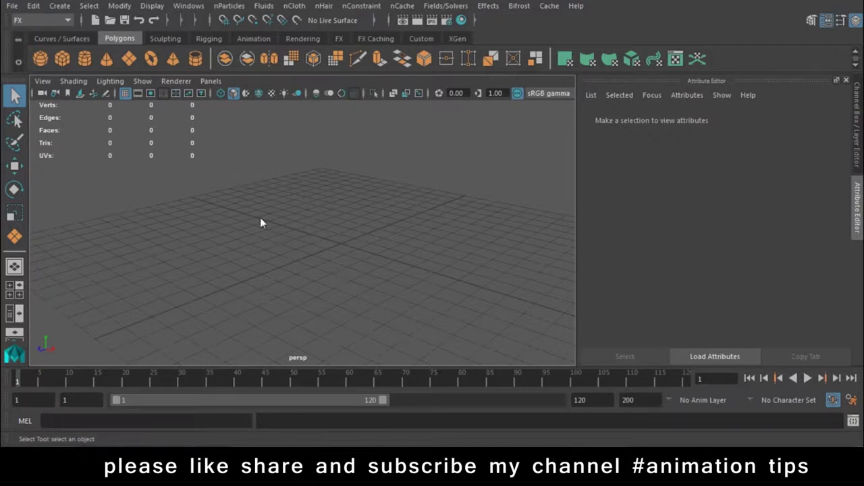
key(super)
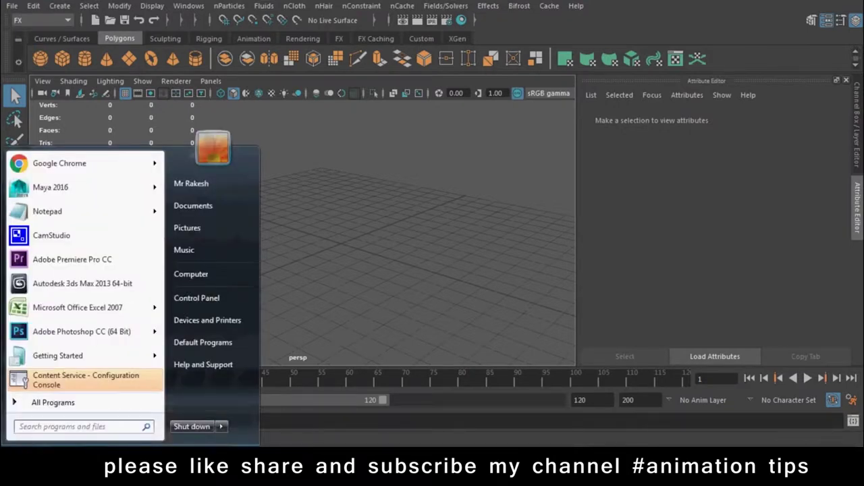
key(super)
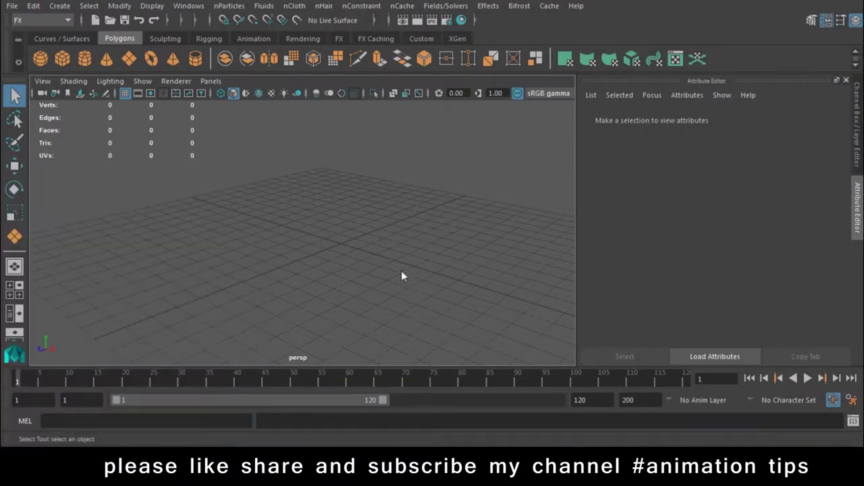
click(128, 58)
key(space)
drag(320, 159, 317, 195)
drag(178, 128, 449, 231)
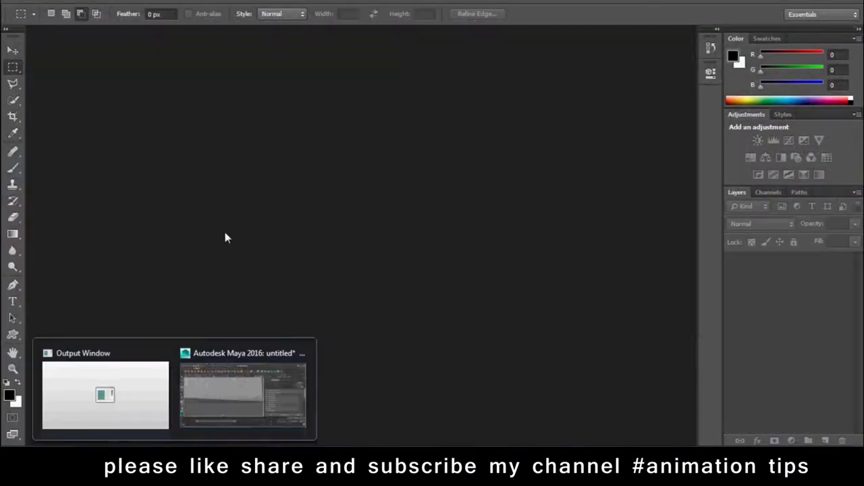
Step: Frame the new plane and orbit to see it at an angle
click(229, 398)
scroll(257, 232, down, 10)
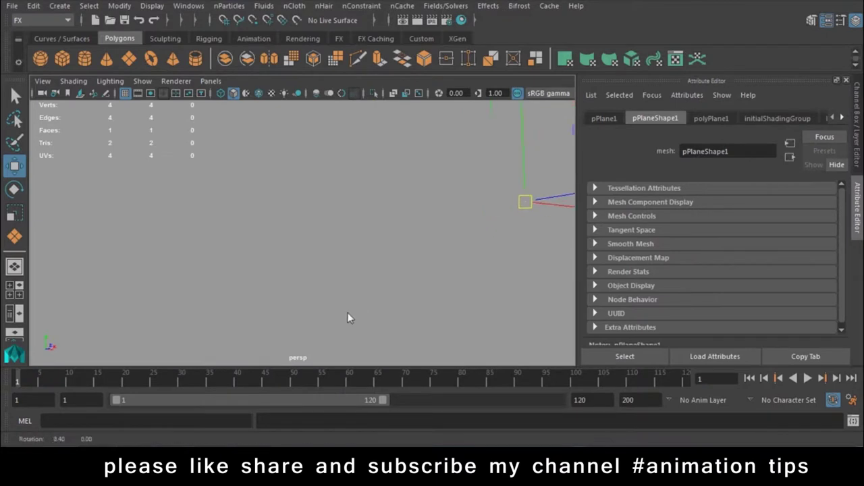
mouse_move(326, 295)
alt+mouse_down()
mouse_move(286, 274)
mouse_move(352, 319)
mouse_move(304, 330)
alt+mouse_up()
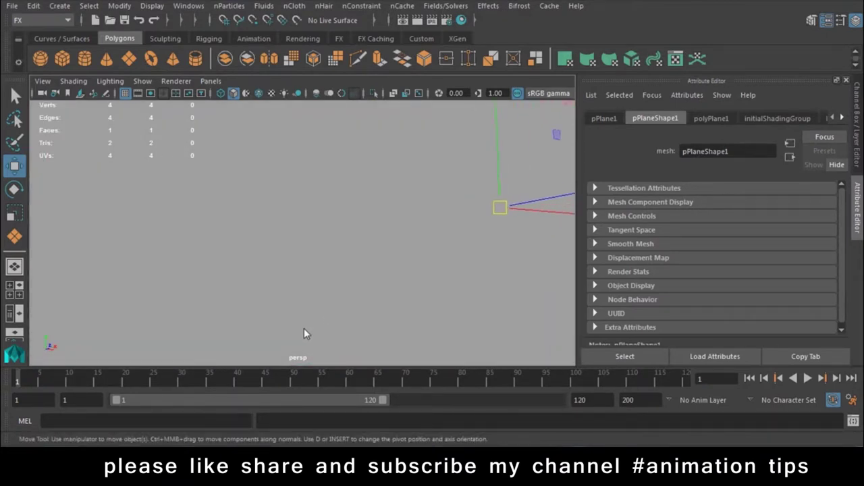
key(f)
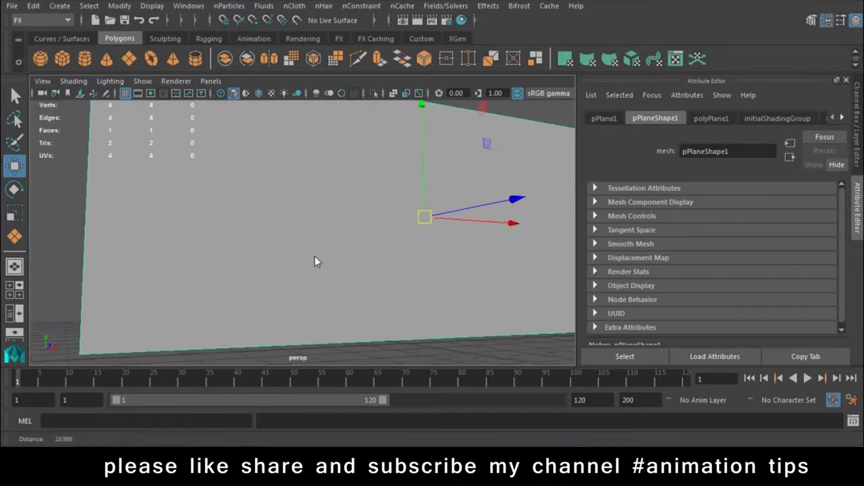
mouse_move(356, 262)
alt+mouse_down()
mouse_move(336, 321)
mouse_move(250, 300)
alt+mouse_up()
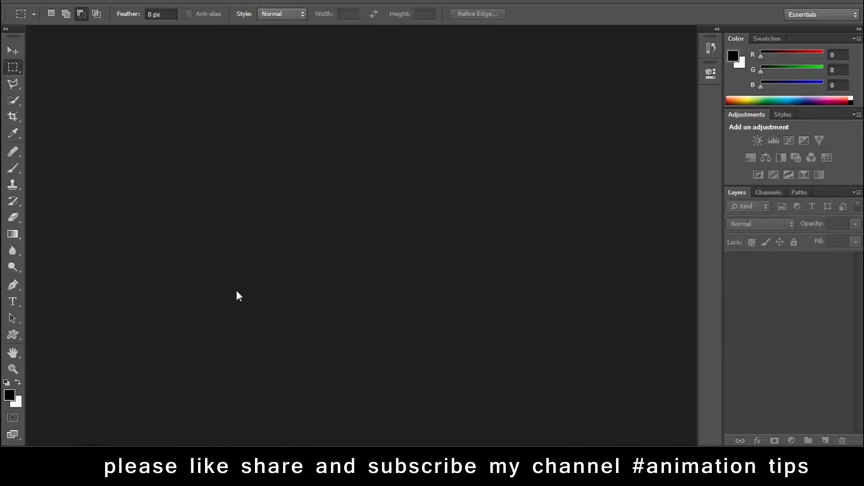
Step: Start a new Photoshop document and enter 1024 for width and height
key(ctrl+n)
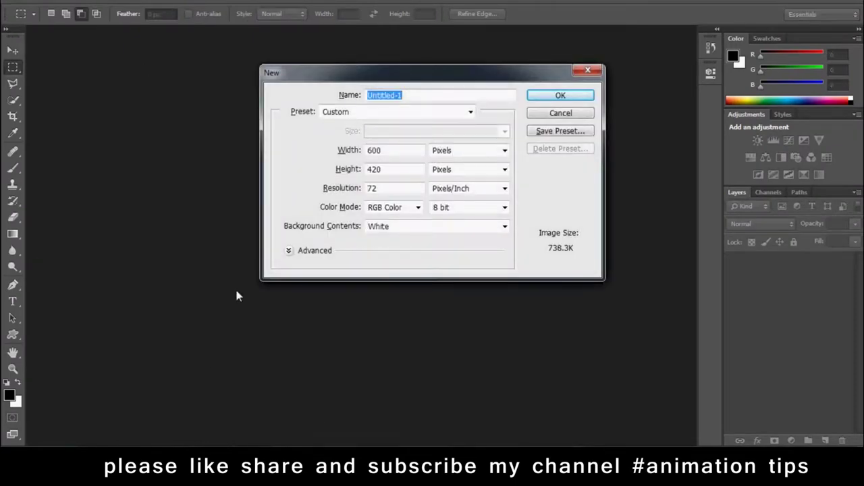
double_click(405, 151)
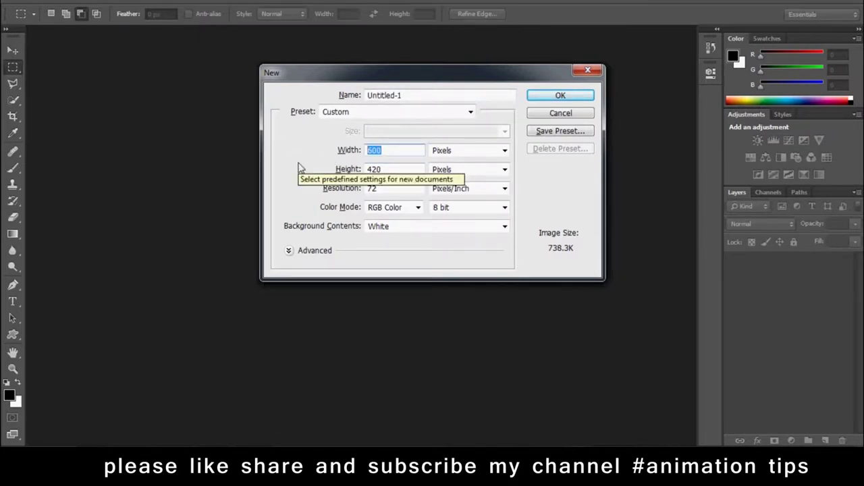
text(1024)
double_click(379, 172)
text(1020)
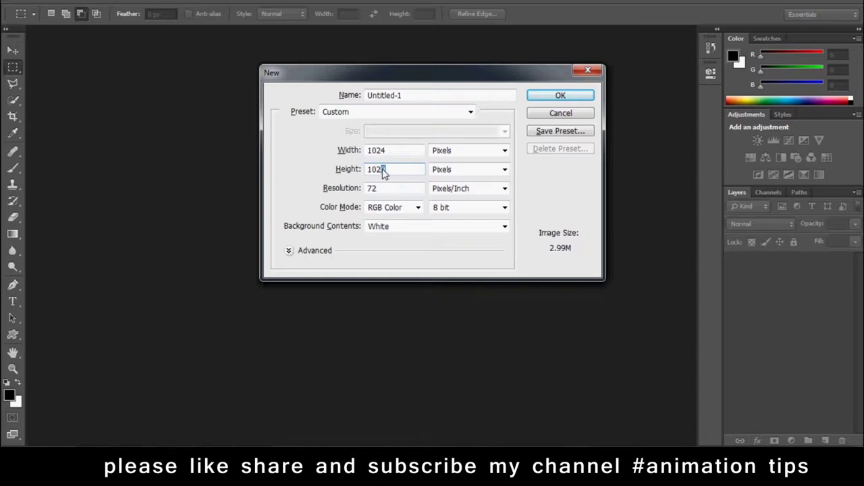
text(4)
mouse_move(386, 150)
mouse_down()
mouse_move(375, 154)
mouse_move(373, 174)
mouse_move(295, 163)
mouse_up()
Step: Recheck the width, height and resolution fields, keeping 1024 × 1024 pixels at 72 ppi
double_click(375, 154)
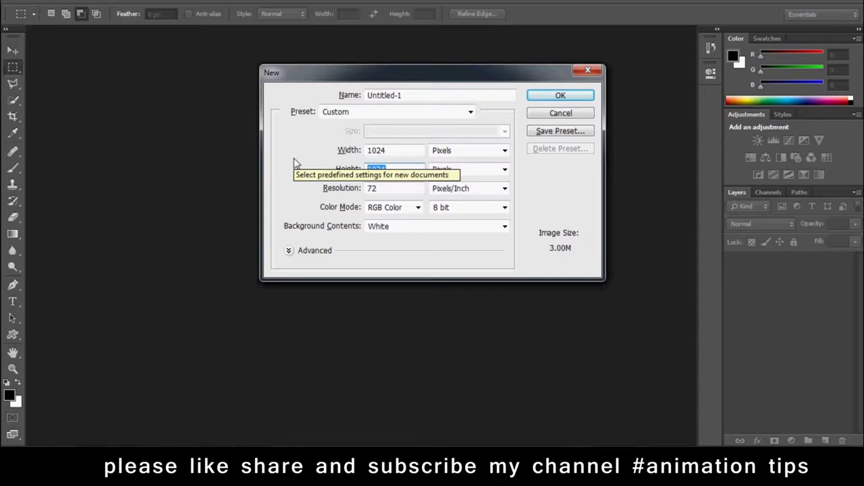
double_click(375, 150)
key(Tab)
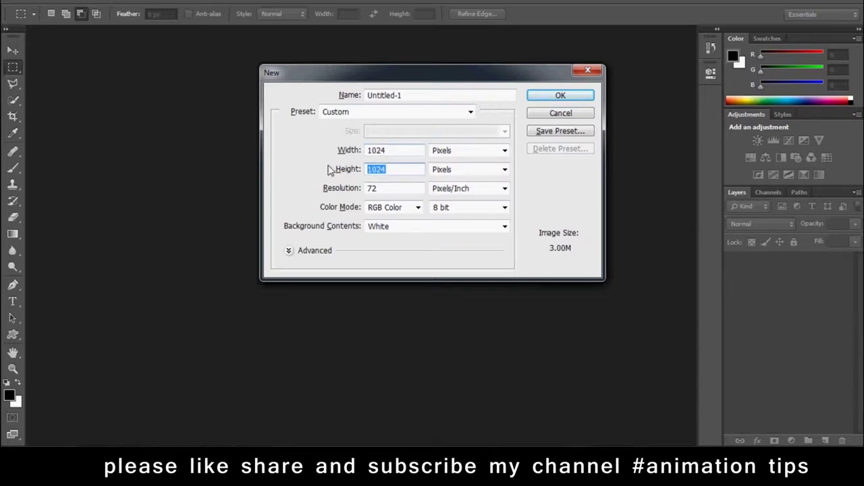
click(398, 176)
double_click(398, 174)
double_click(389, 153)
click(397, 174)
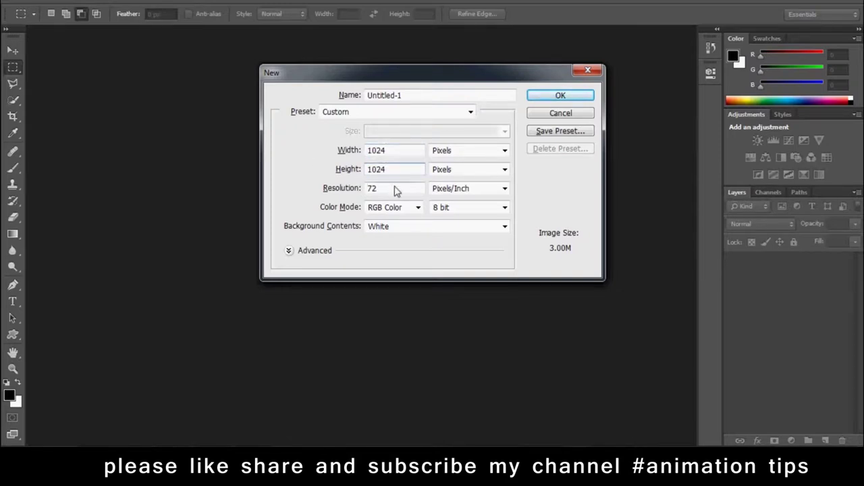
double_click(397, 154)
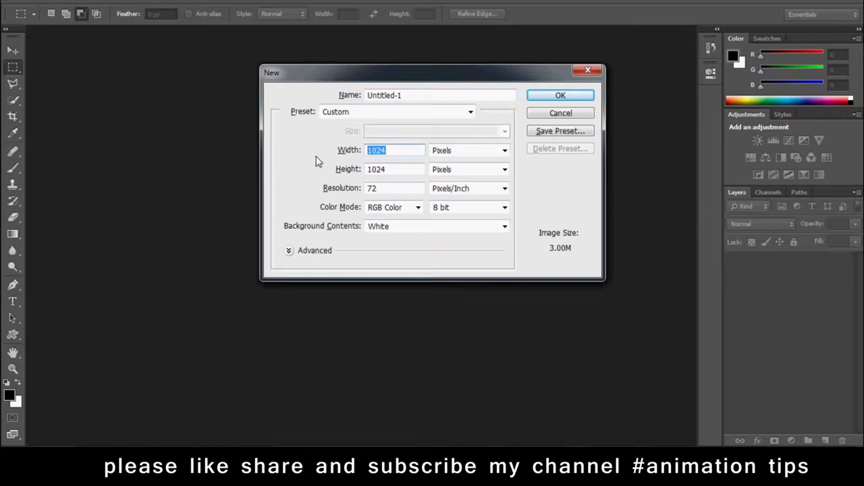
click(407, 175)
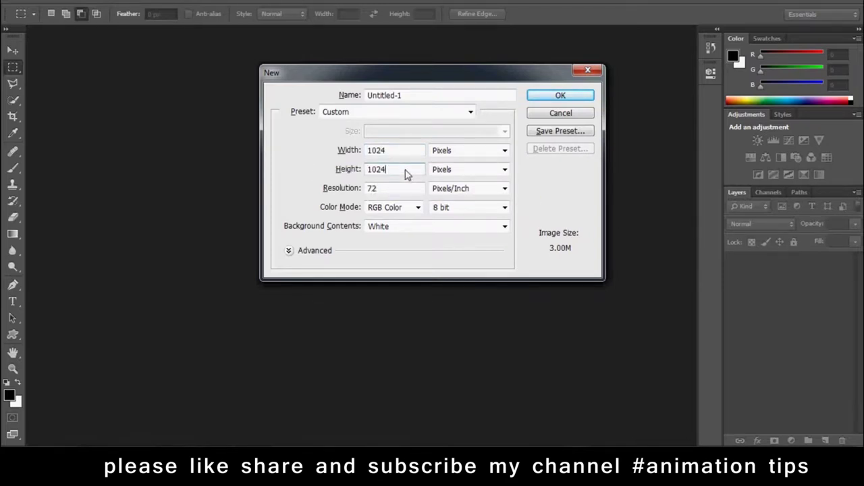
double_click(407, 174)
double_click(405, 150)
double_click(397, 170)
double_click(407, 151)
double_click(408, 188)
click(386, 188)
double_click(376, 188)
Step: Keep RGB Color, Pixels and 8 bit, then create the white 1024 × 1024 document
click(400, 207)
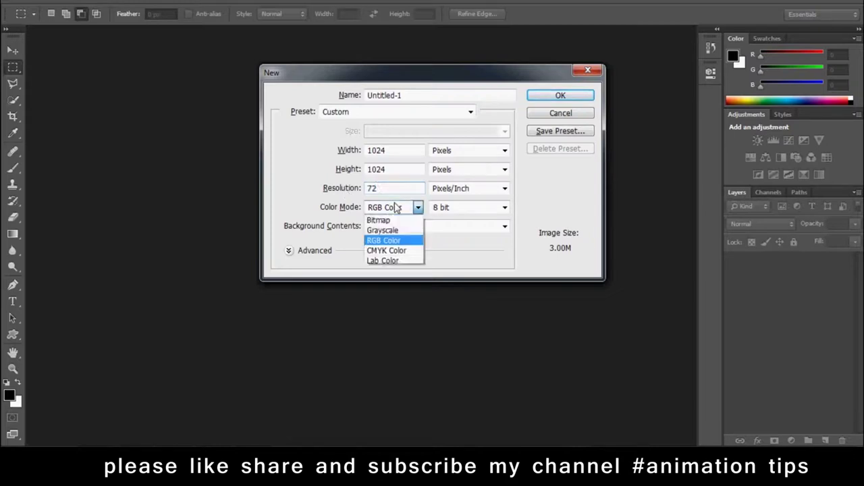
click(388, 250)
click(390, 209)
click(389, 239)
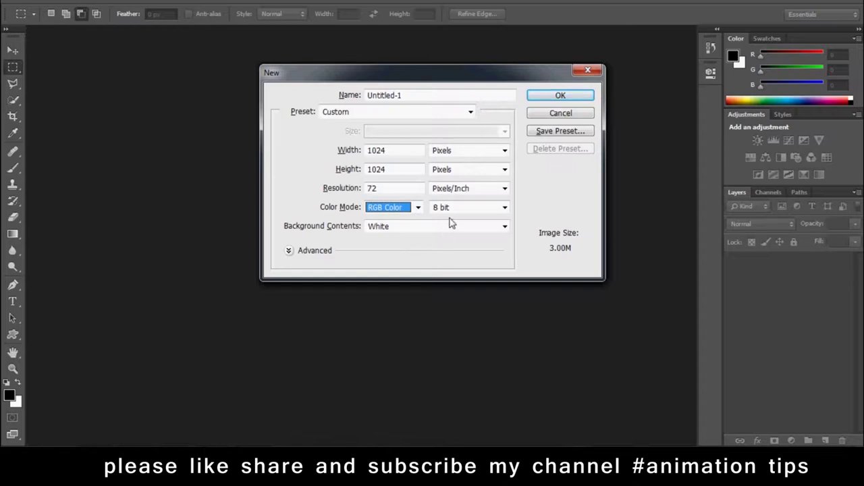
key(shift+Tab)
click(466, 152)
click(476, 172)
click(489, 154)
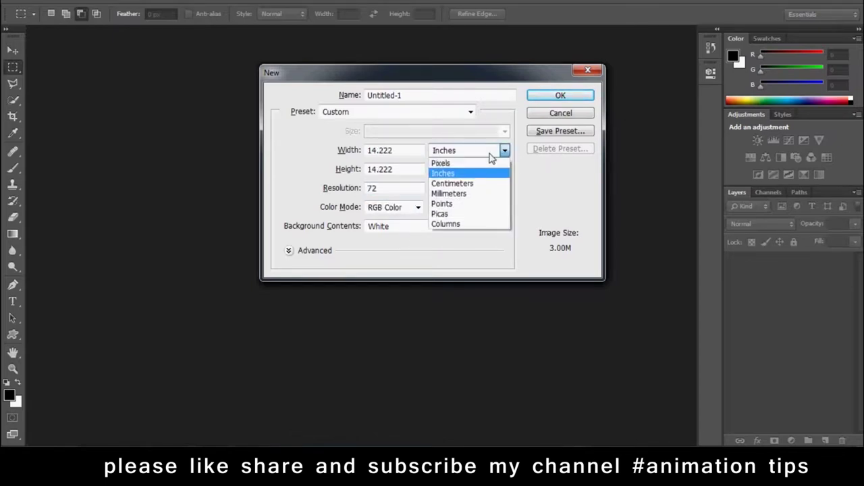
click(484, 165)
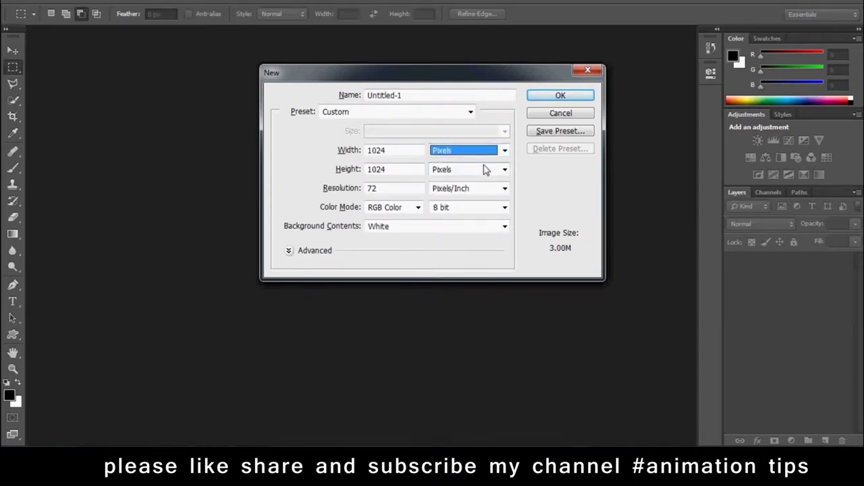
click(481, 208)
click(461, 238)
click(560, 97)
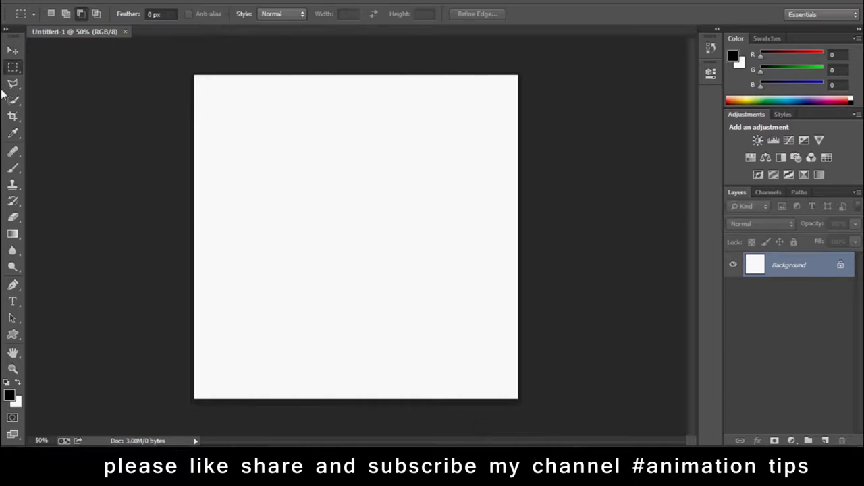
Step: Convert the locked Background into an editable Layer 0
click(12, 50)
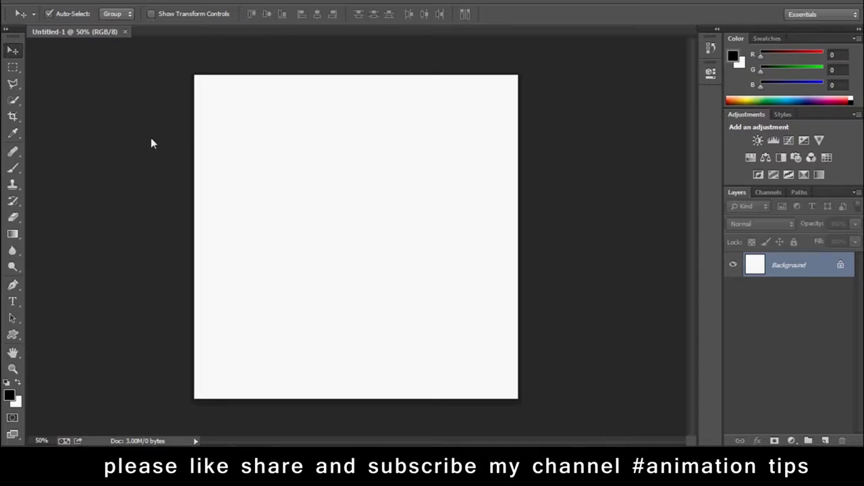
click(14, 169)
drag(276, 211, 322, 151)
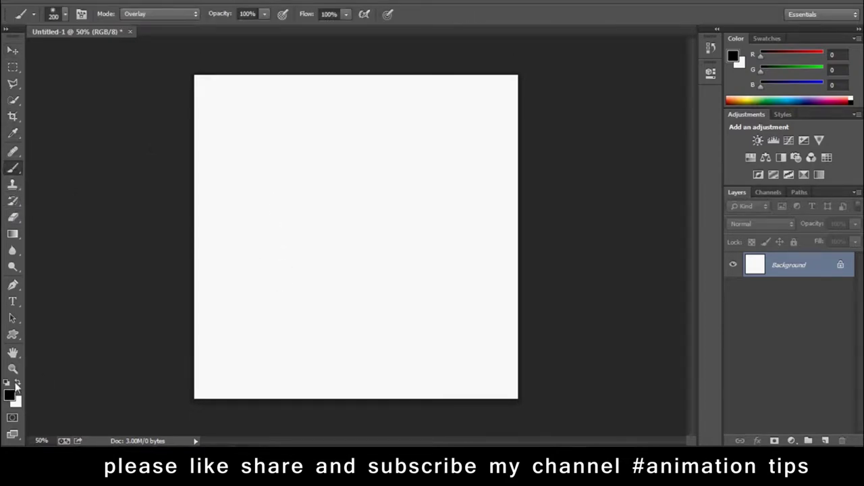
double_click(840, 265)
click(534, 135)
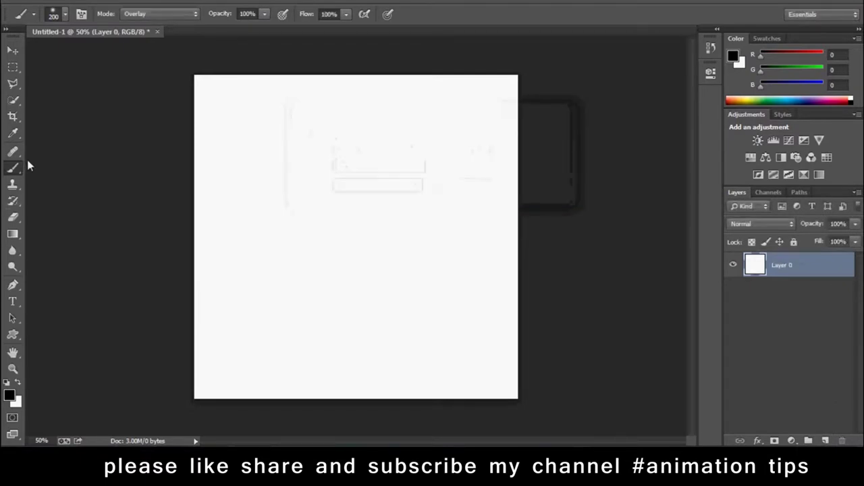
Step: Test black and white Normal-mode brush strokes, undo them, and fill the layer black
click(168, 3)
click(146, 14)
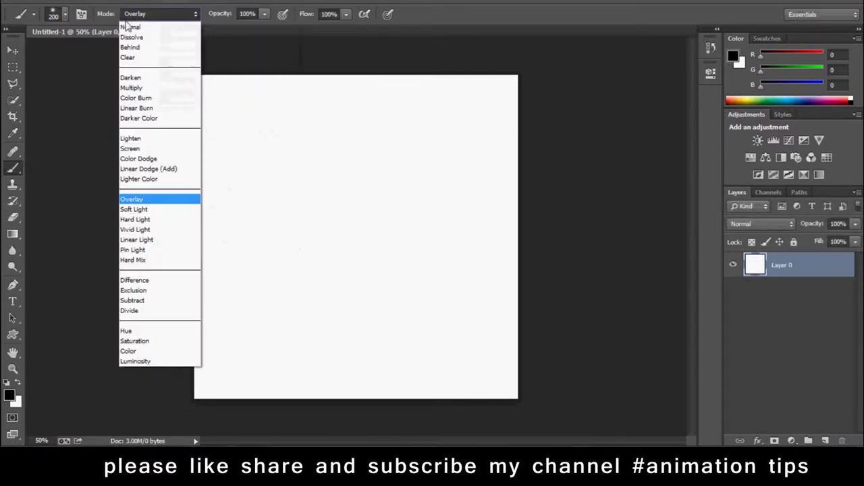
click(130, 22)
mouse_move(262, 264)
mouse_down()
mouse_move(299, 199)
mouse_move(363, 157)
mouse_move(373, 185)
mouse_move(361, 253)
mouse_move(266, 217)
mouse_move(350, 188)
mouse_up()
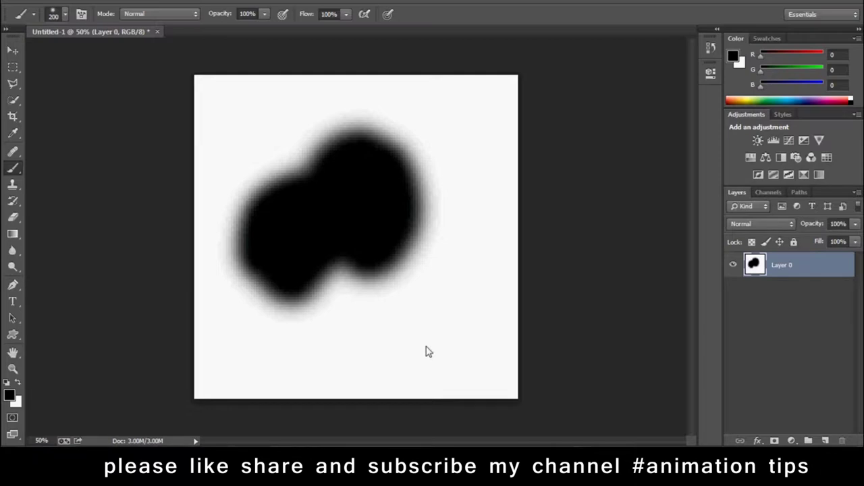
click(19, 383)
click(308, 225)
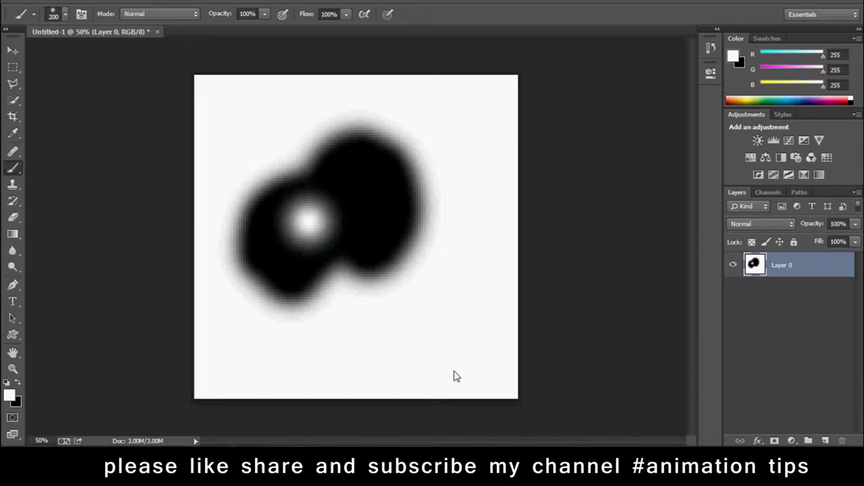
key(ctrl+z)
key(Delete)
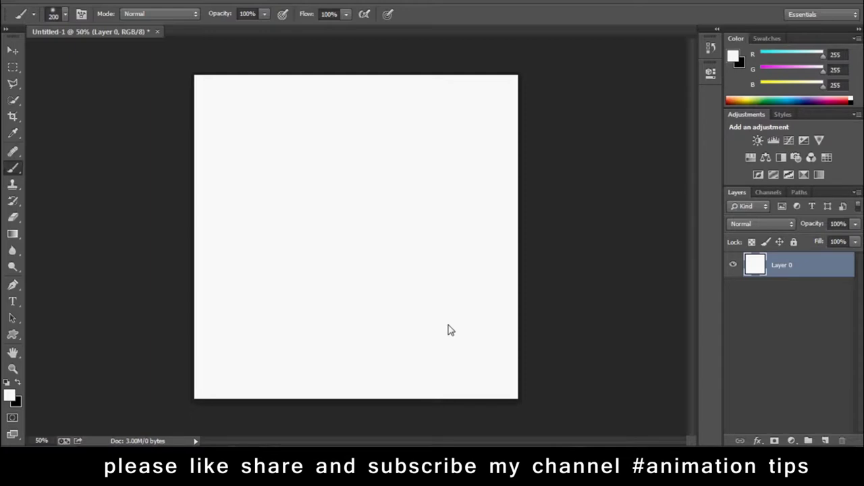
key(ctrl+BackSpace)
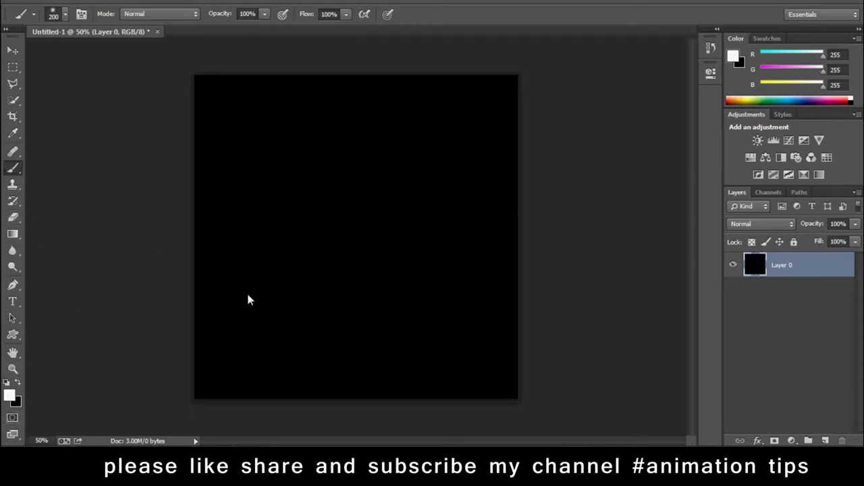
Step: Shrink the brush and hand-letter 'Anim' in white strokes, dotting the i
key(bracketleft)
key(bracketleft)
key(bracketleft)
key(bracketleft)
key(bracketleft)
key(bracketleft)
mouse_move(245, 307)
mouse_down()
mouse_move(247, 221)
mouse_move(276, 262)
mouse_move(325, 247)
mouse_up()
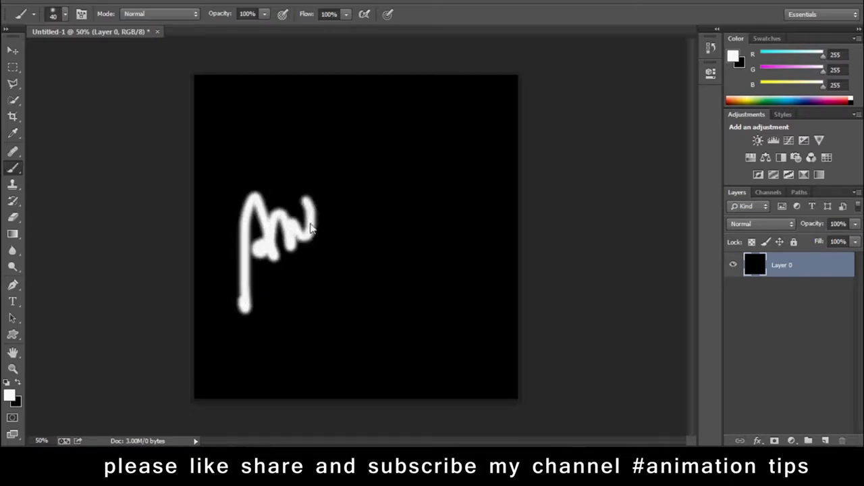
mouse_move(320, 200)
mouse_down()
mouse_move(363, 208)
mouse_move(440, 199)
mouse_up()
click(317, 168)
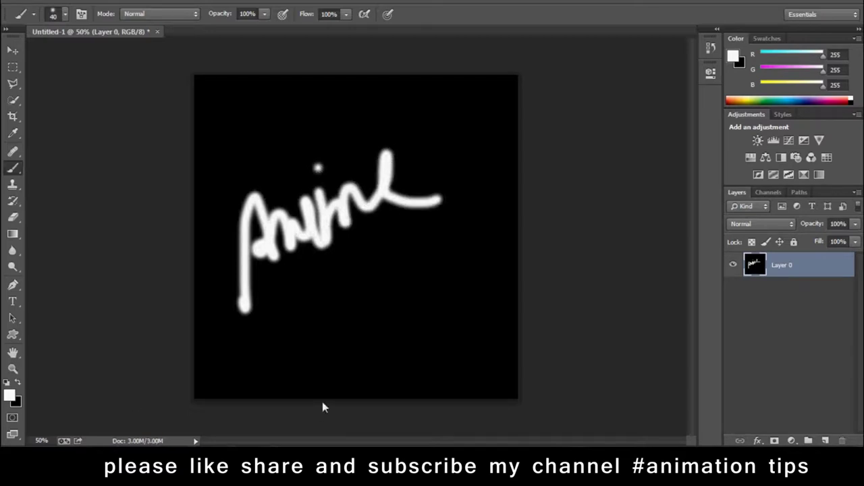
click(39, 2)
Step: Save a maximum-quality JPEG copy named 'alpha' to the Desktop
click(58, 88)
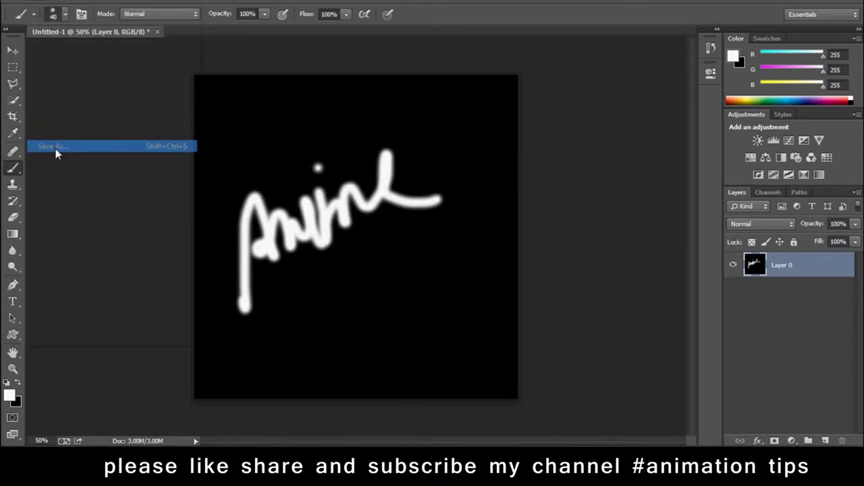
click(142, 242)
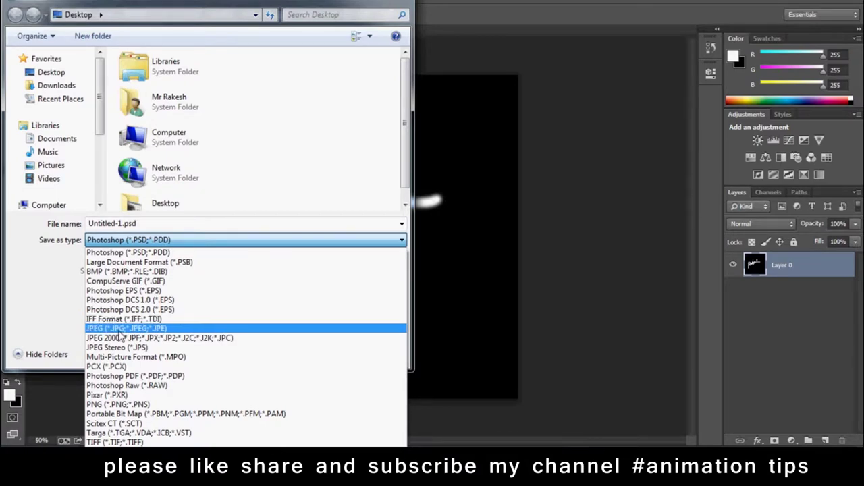
click(123, 328)
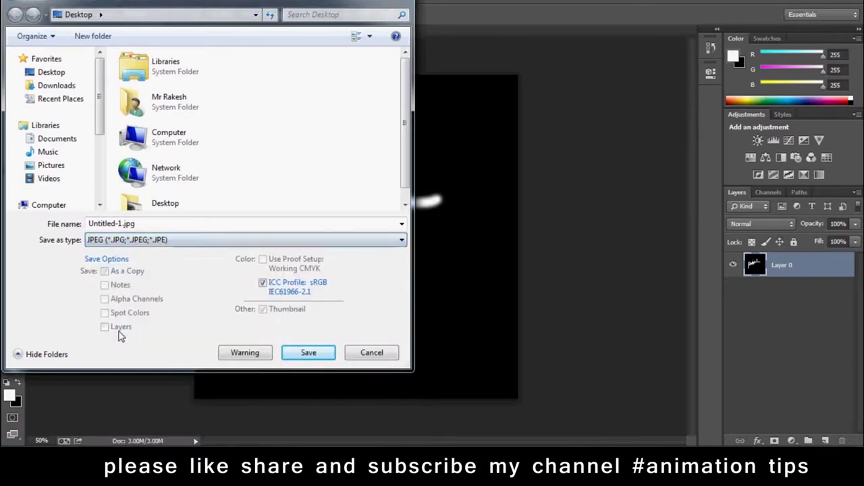
click(64, 72)
click(151, 225)
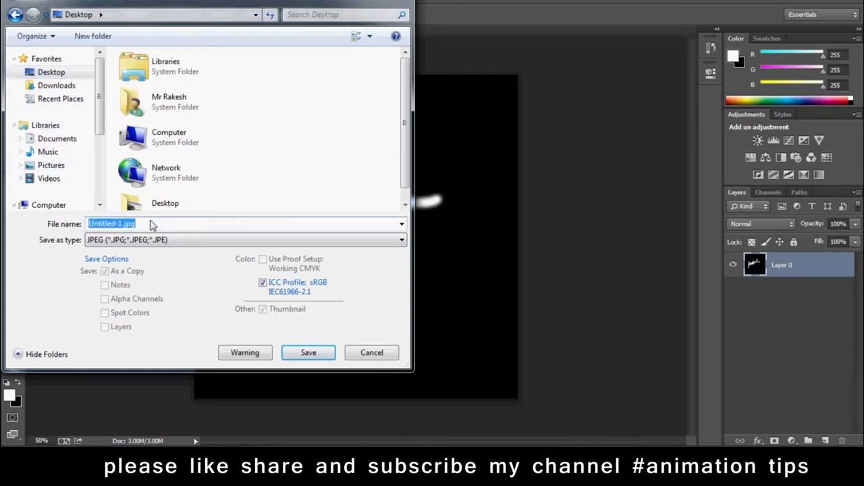
text(alpha\)
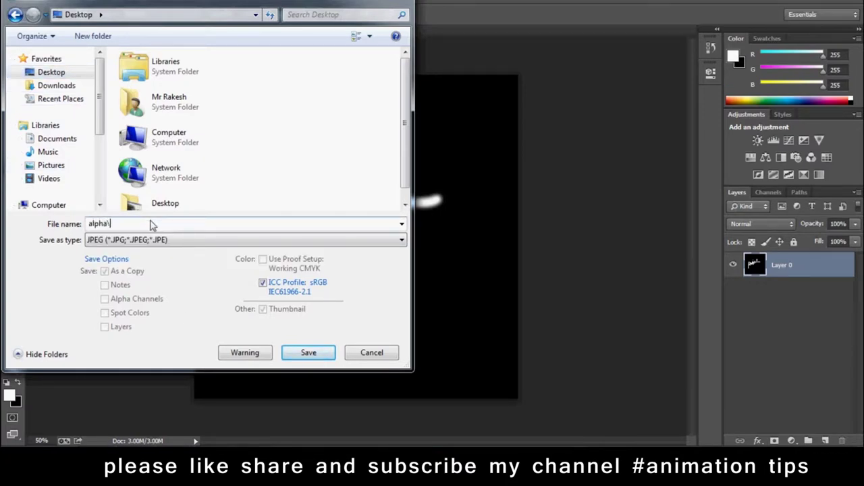
key(Return)
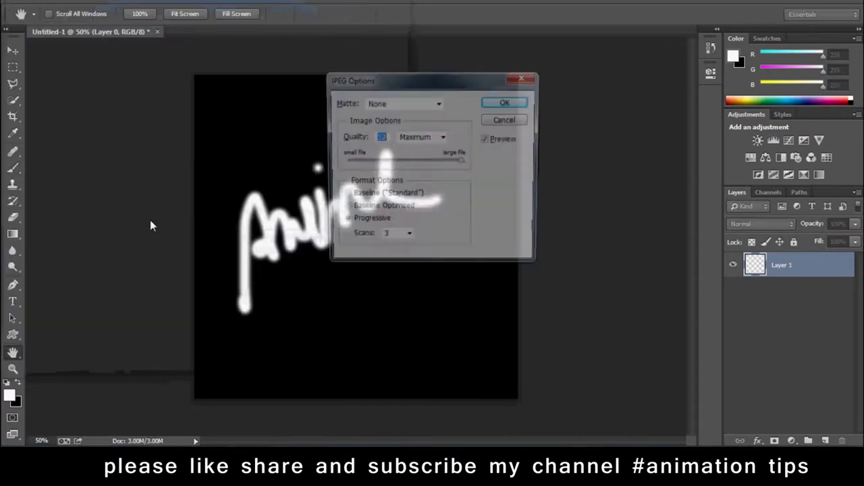
click(505, 103)
click(10, 54)
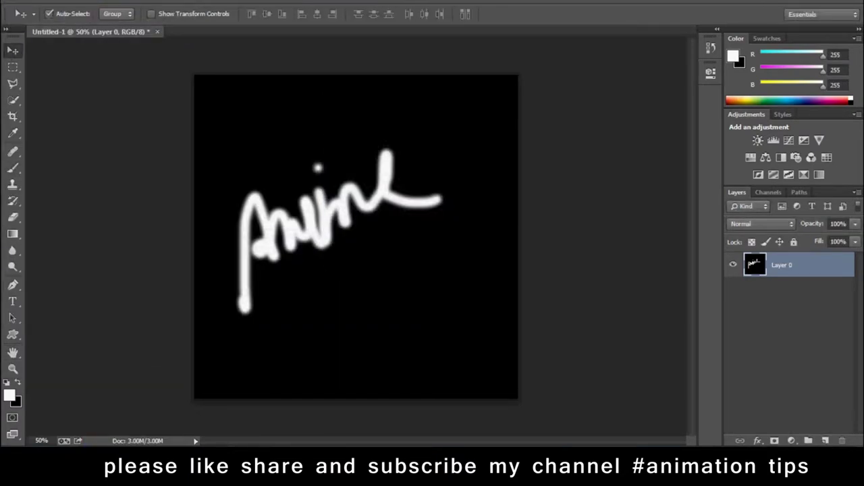
Step: Back in Maya, scale the plane narrower in X and orbit around it
click(205, 389)
mouse_move(409, 227)
mouse_down()
mouse_move(270, 177)
mouse_move(335, 235)
mouse_up()
key(r)
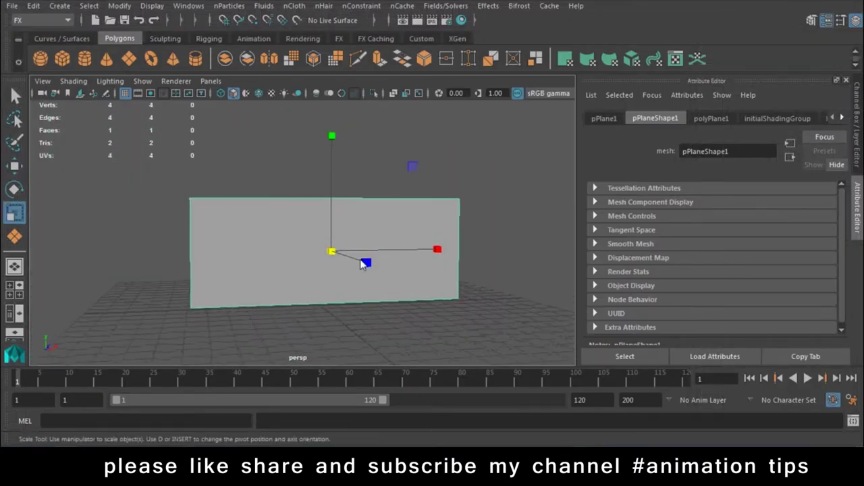
drag(435, 253, 392, 253)
alt+drag(299, 286, 372, 354)
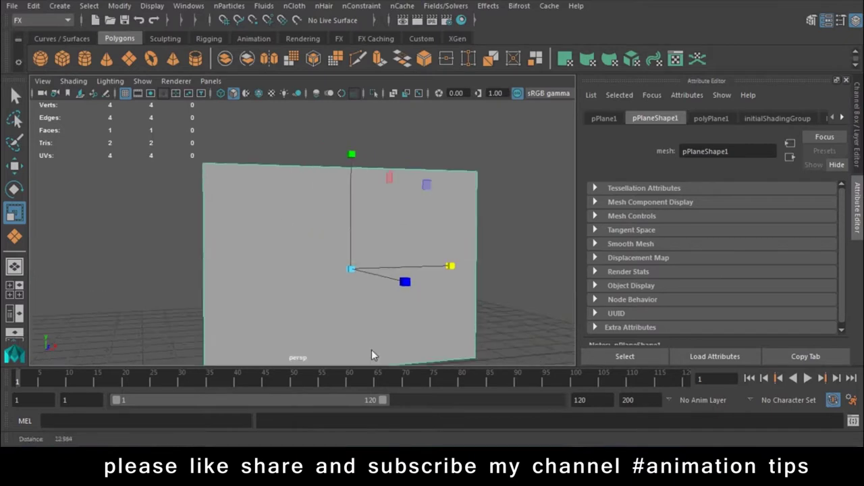
key(w)
mouse_move(329, 302)
alt+mouse_down()
mouse_move(359, 288)
mouse_move(353, 306)
mouse_move(341, 297)
alt+mouse_up()
Step: Create a new Layered Shader material, layeredShader1, in Hypershade
click(189, 6)
mouse_move(225, 63)
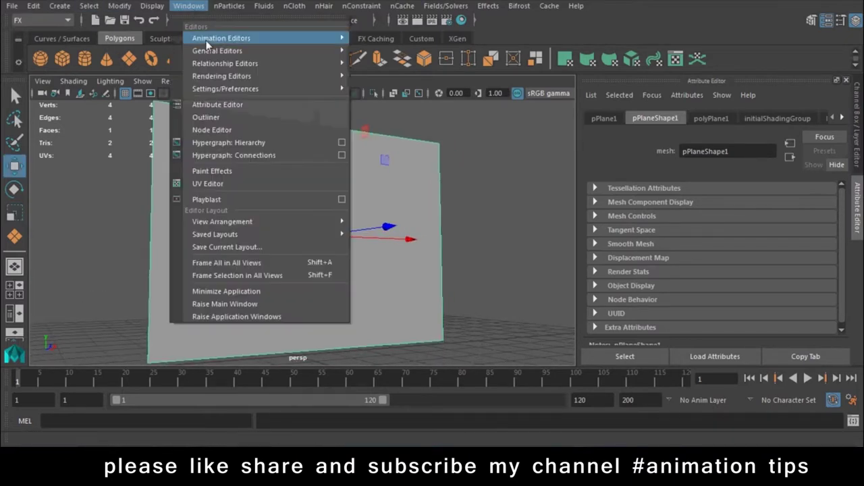
click(410, 113)
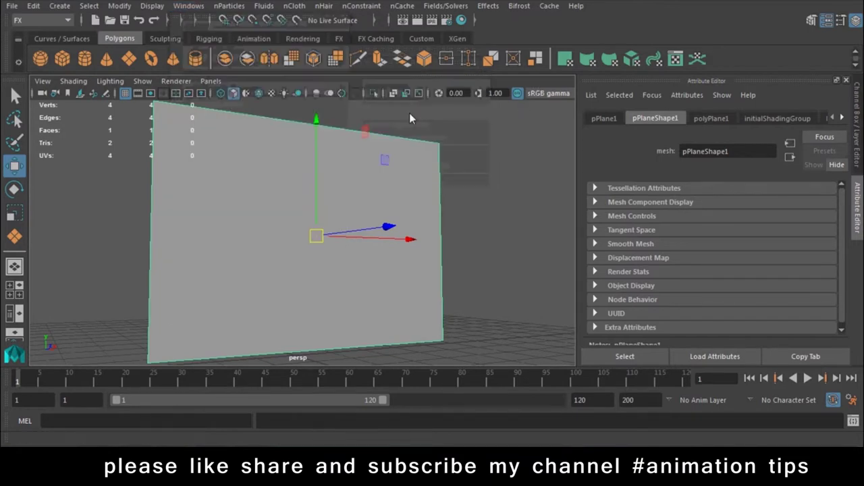
click(461, 20)
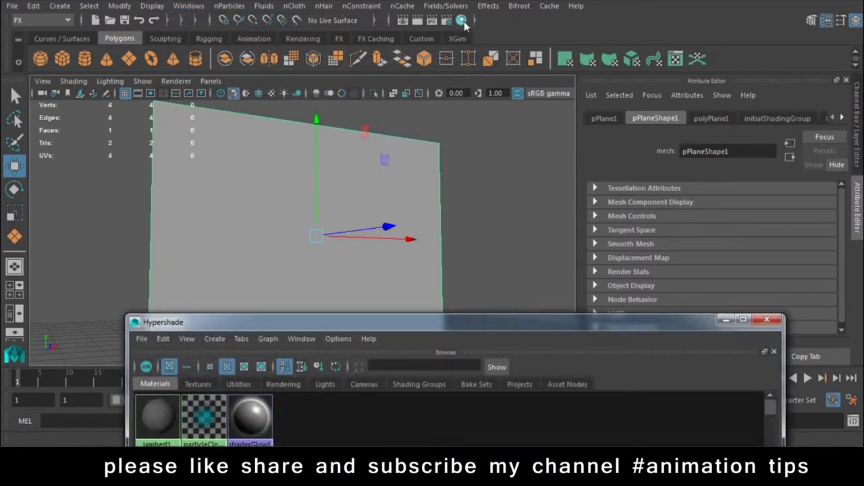
drag(331, 325, 526, 2)
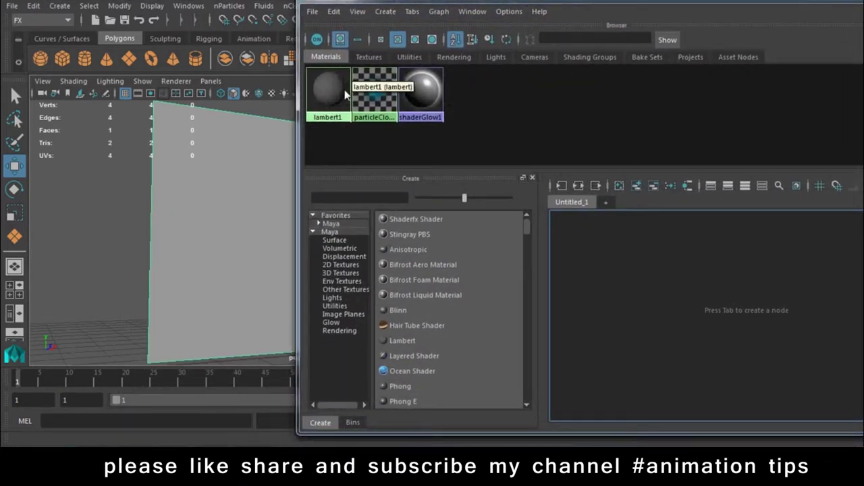
click(343, 241)
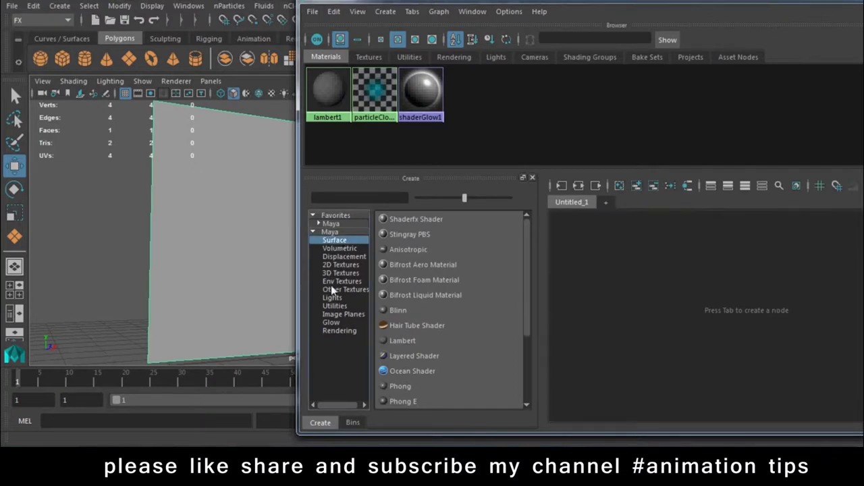
click(410, 357)
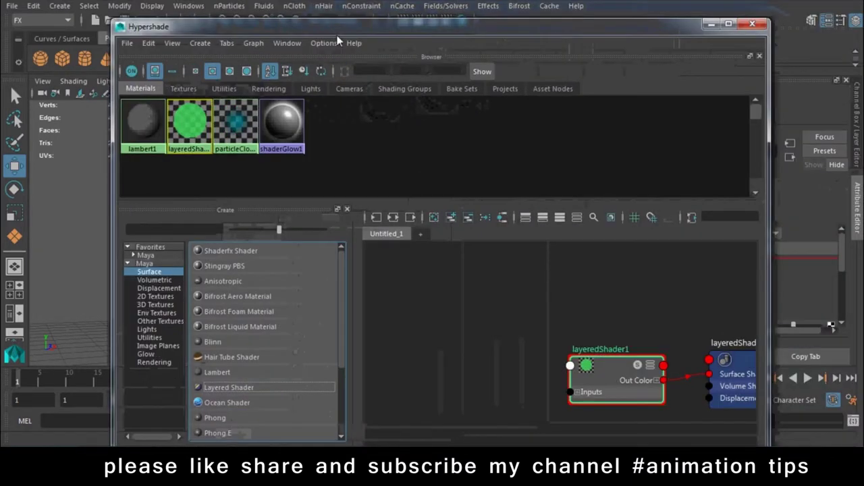
drag(379, 31, 278, 378)
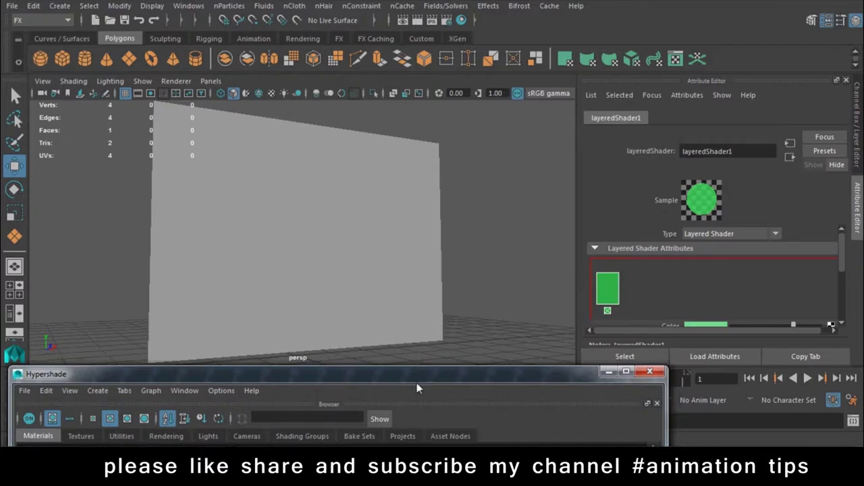
Step: Create two new Lambert materials in Hypershade
drag(416, 388, 295, 54)
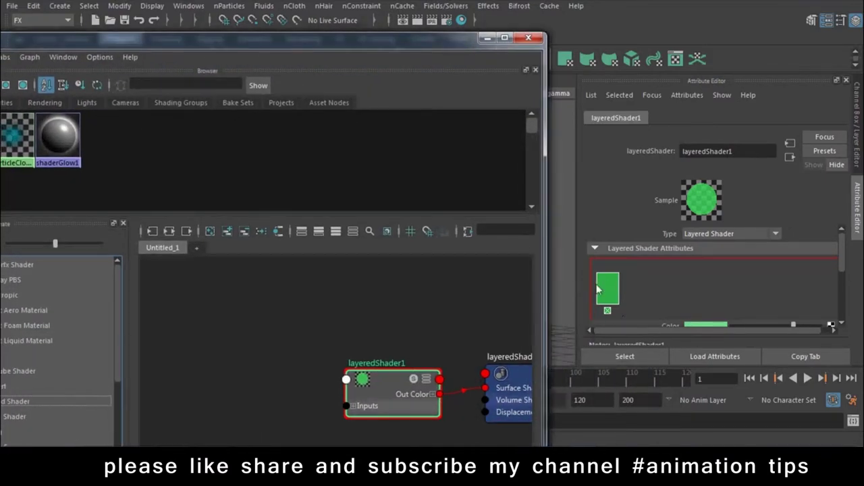
mouse_move(44, 48)
mouse_down()
mouse_move(173, 5)
mouse_move(163, 5)
mouse_up()
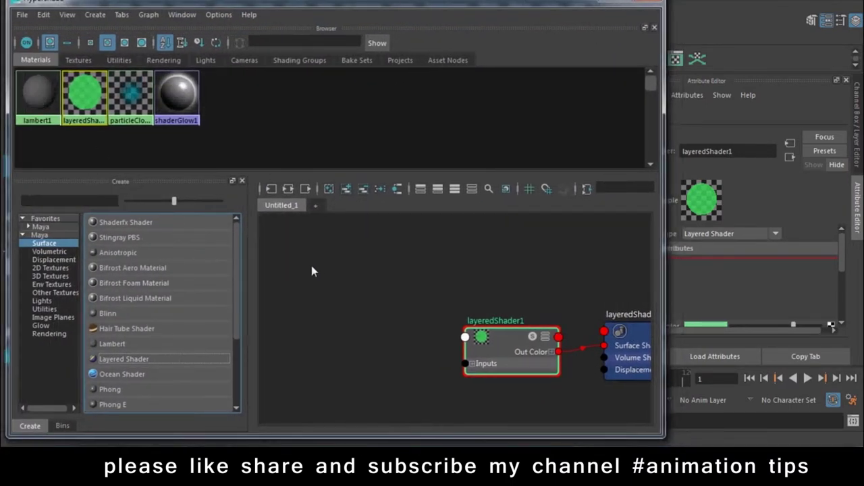
click(110, 343)
click(110, 344)
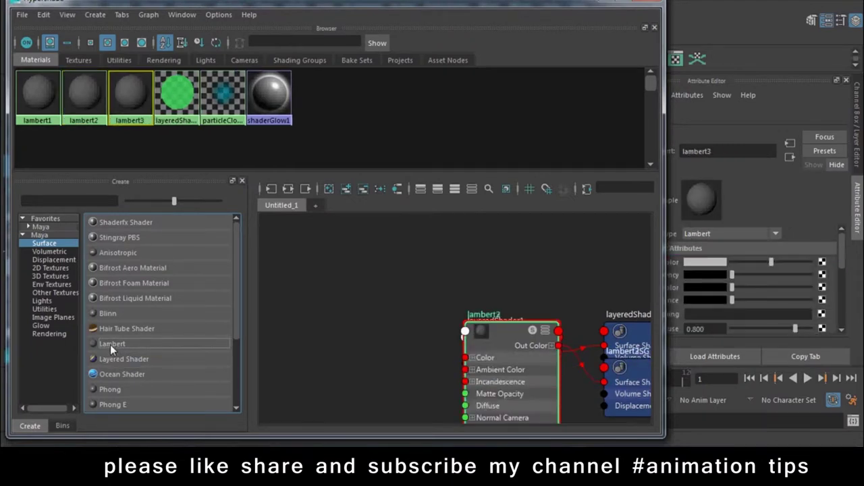
mouse_move(245, 4)
mouse_down()
mouse_move(253, 285)
mouse_move(253, 257)
mouse_up()
Step: Add lambert3 and lambert2 as layers of layeredShader1 and remove the default green layer
click(149, 360)
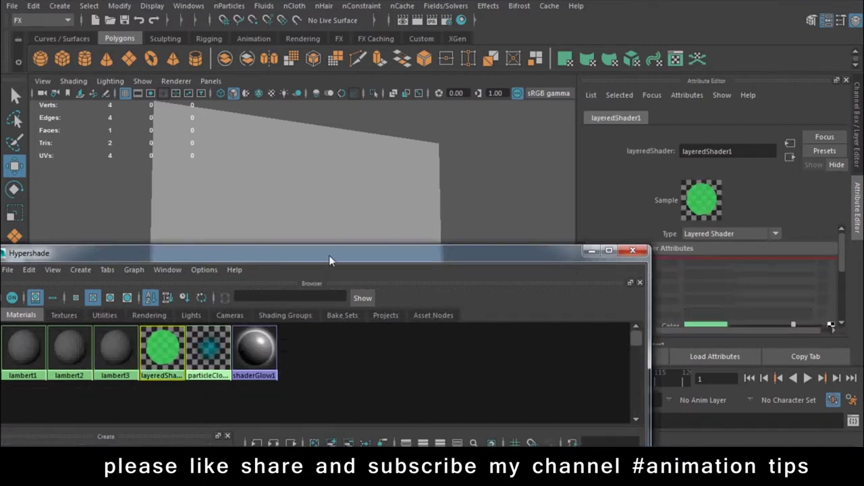
drag(328, 255, 319, 330)
middle_drag(98, 422, 635, 287)
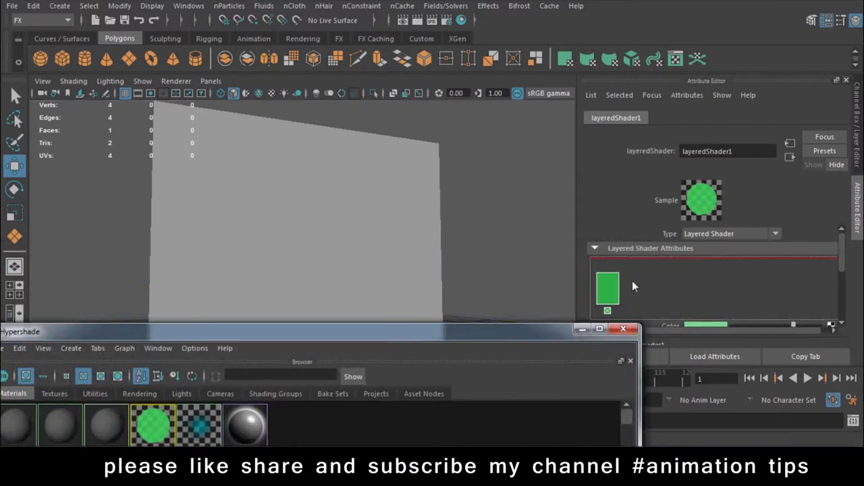
middle_drag(64, 424, 665, 287)
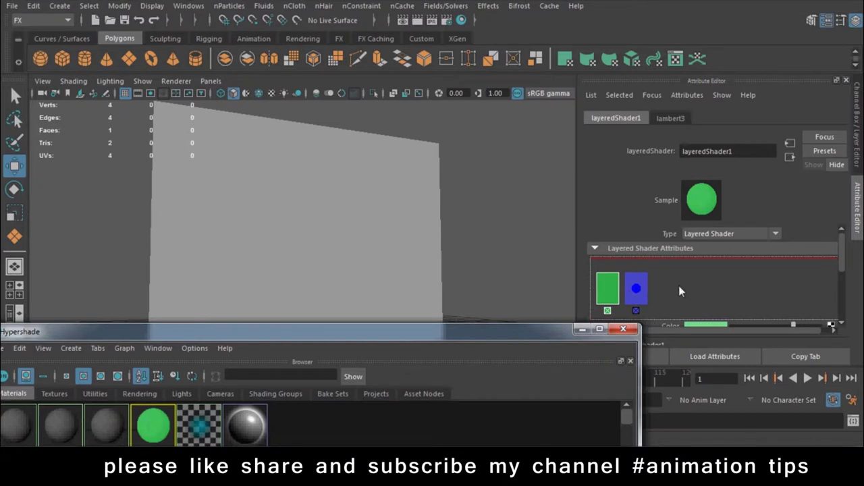
click(582, 330)
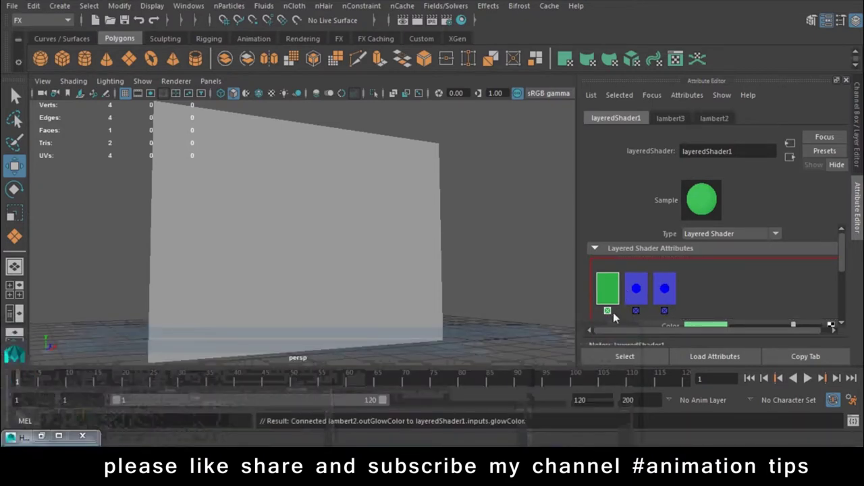
click(607, 312)
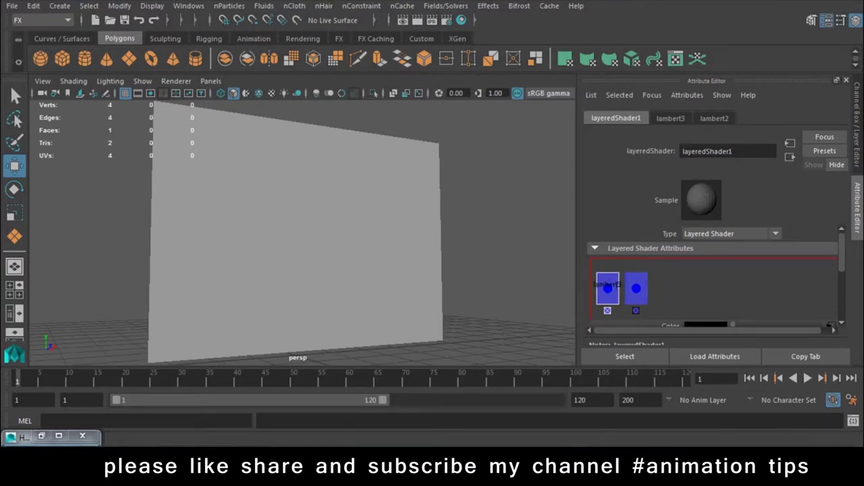
click(41, 435)
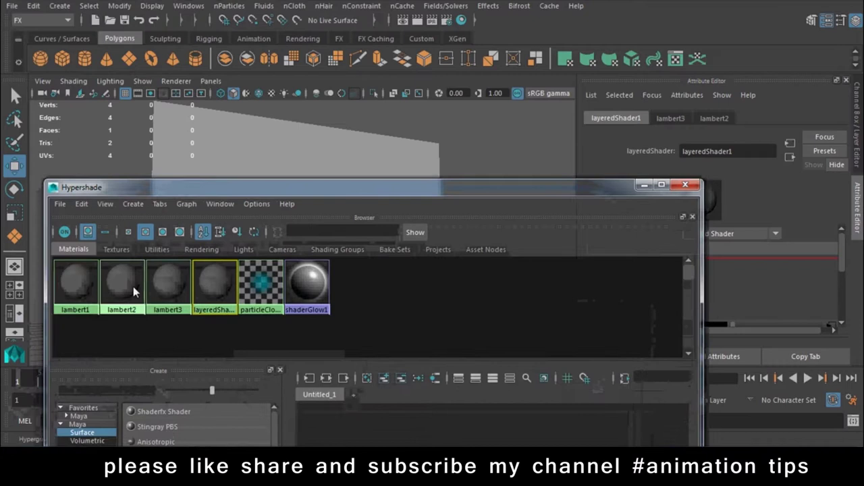
Step: Rename lambert2 to Brick and lambert3 to Spraypaint
click(133, 286)
drag(235, 192, 259, 336)
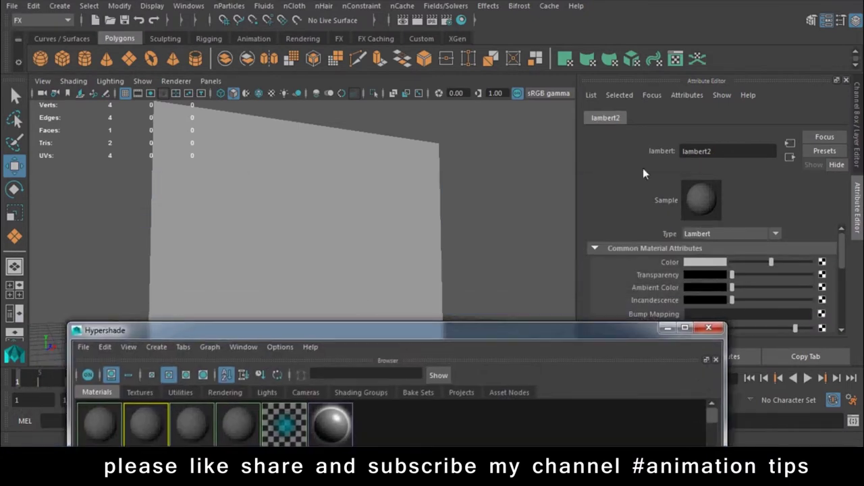
double_click(739, 151)
text(Brick)
key(Return)
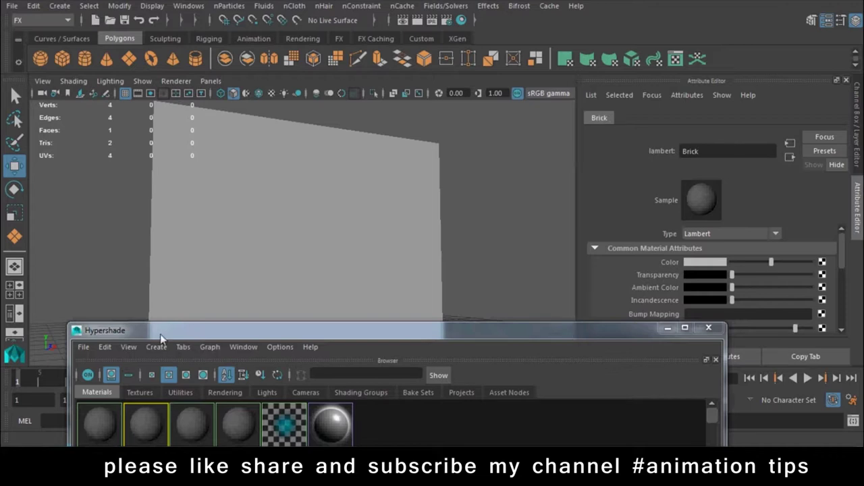
click(186, 415)
drag(714, 151, 597, 160)
text(Spray)
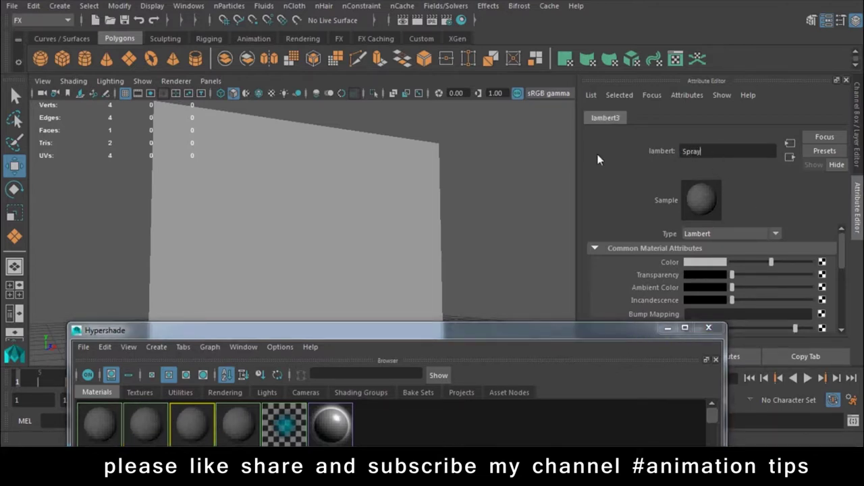
text(t)
key(Return)
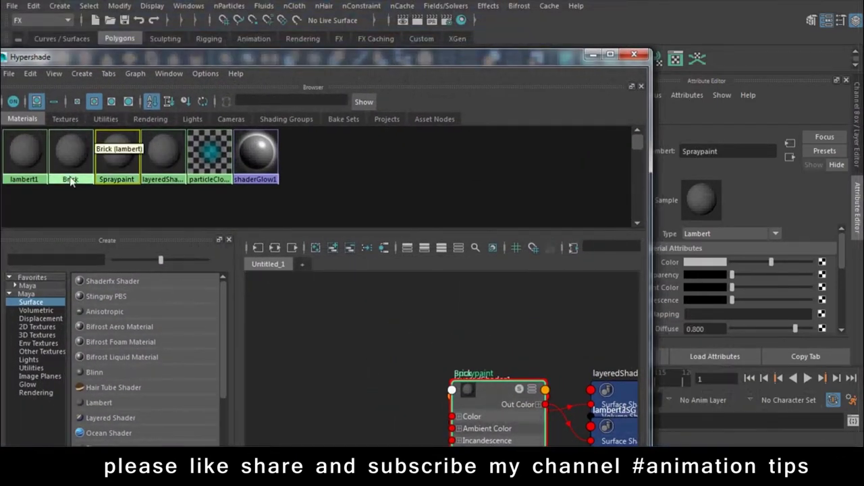
Step: Make the Brick colour bright red and the Spraypaint colour dark teal
click(76, 172)
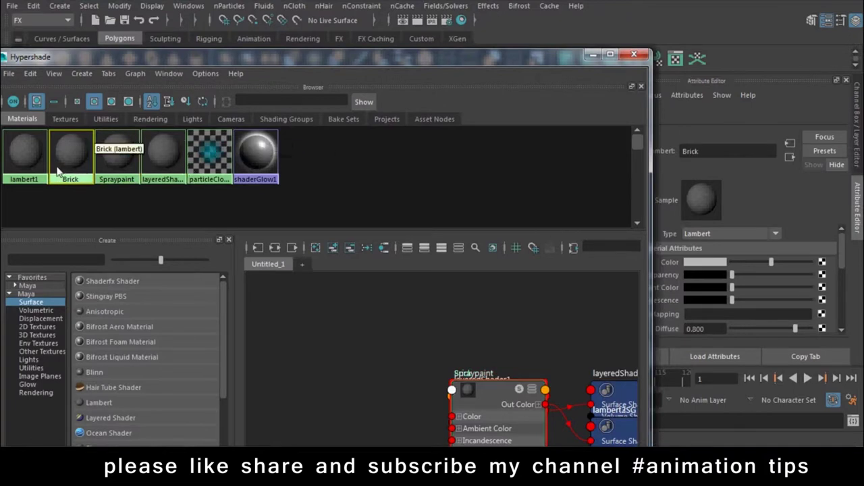
click(696, 263)
drag(303, 297, 359, 316)
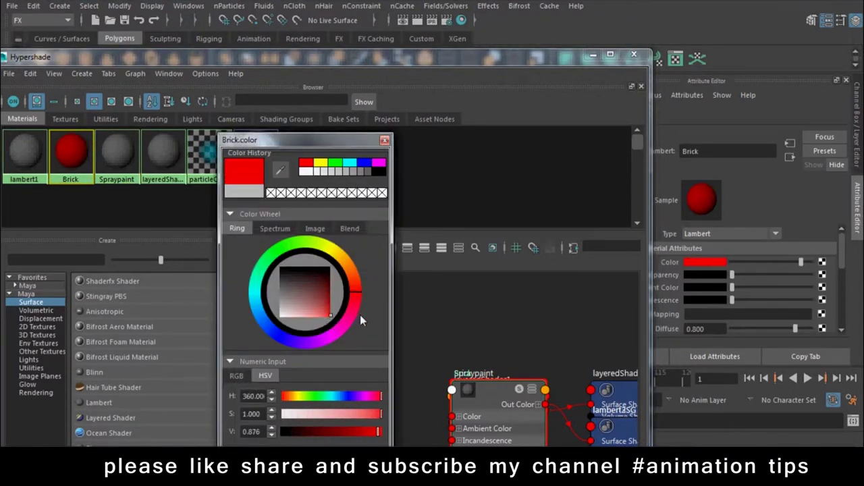
click(131, 156)
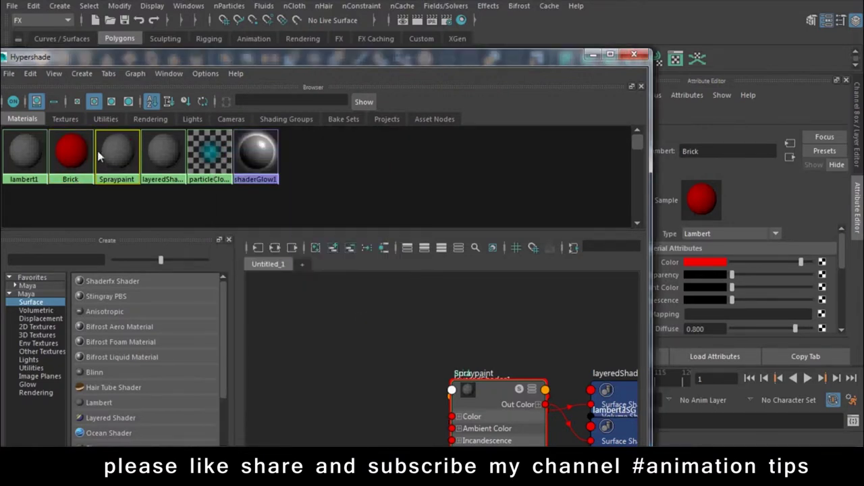
click(705, 262)
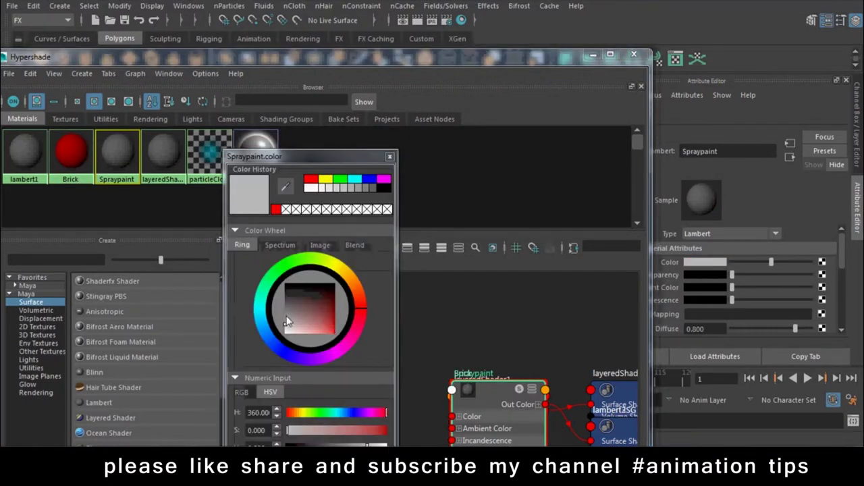
click(268, 341)
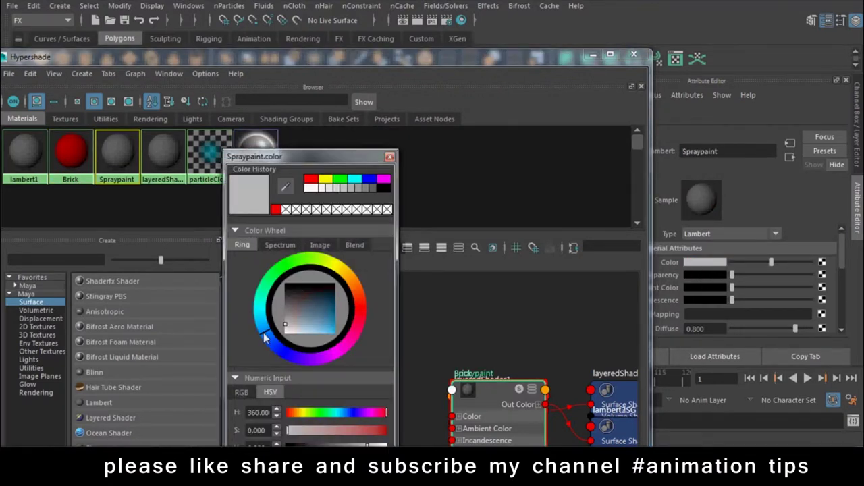
click(331, 312)
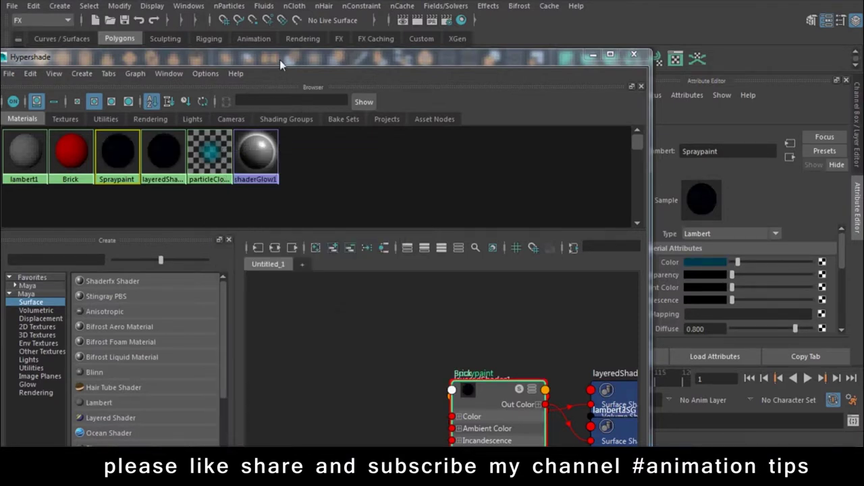
click(163, 154)
Step: Select layeredShader1, dolly closer, switch to textured display (6), and render the current frame
mouse_move(214, 58)
mouse_down()
mouse_move(457, 251)
mouse_move(477, 278)
mouse_up()
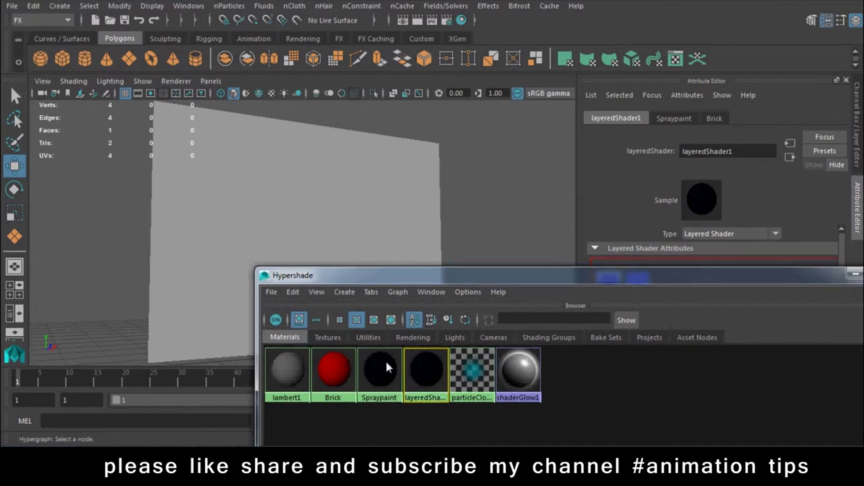
click(387, 368)
click(424, 370)
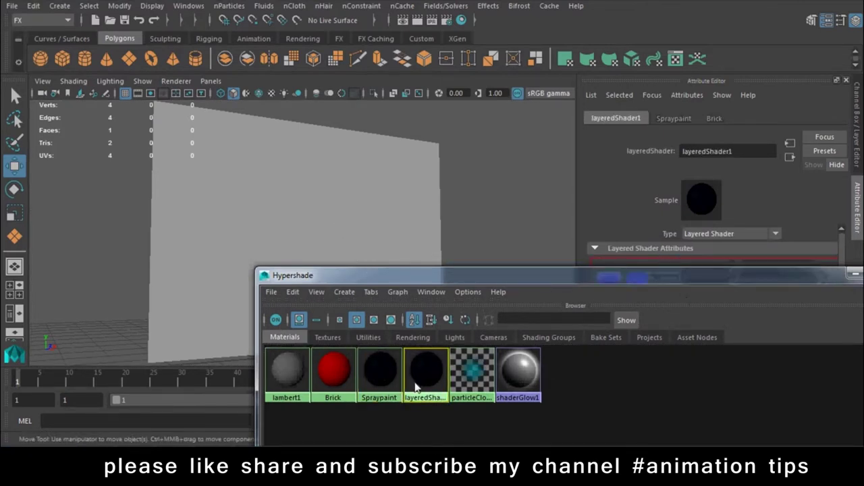
alt+right_drag(320, 193, 362, 195)
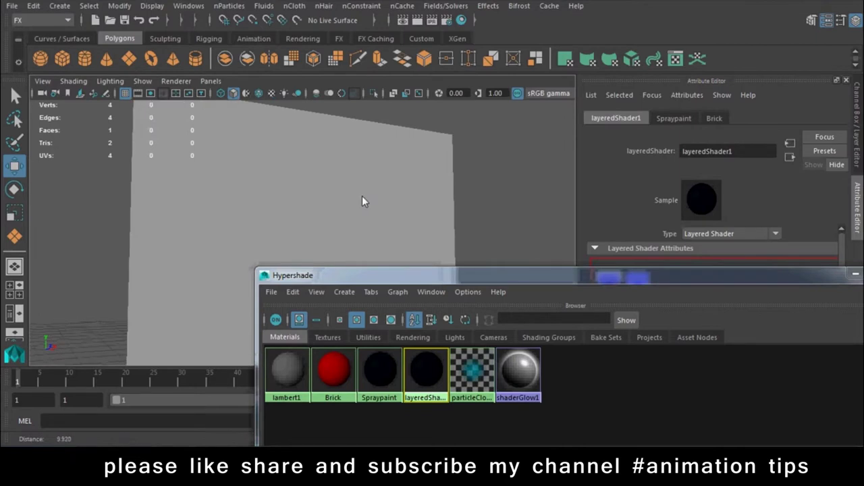
key(6)
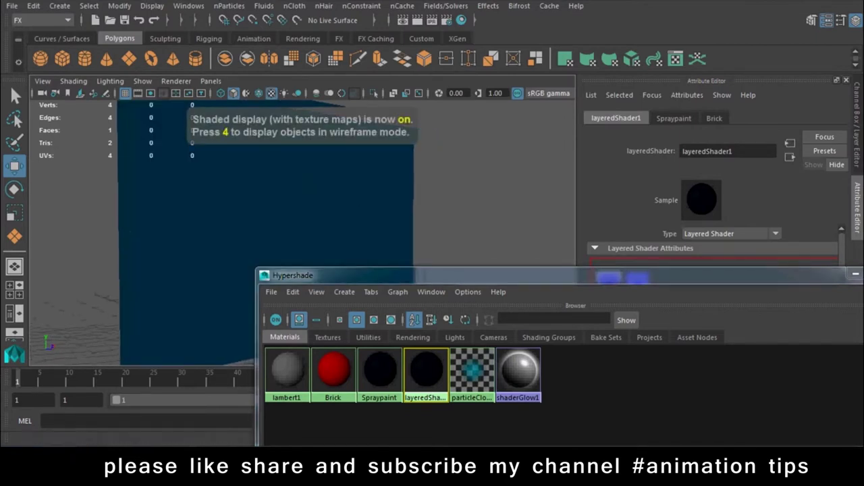
click(418, 21)
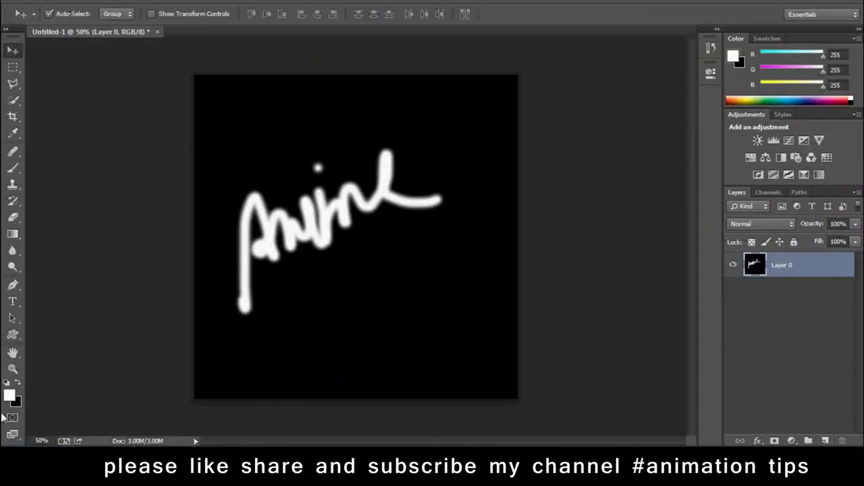
Step: Fill Layer 0 of the Photoshop canvas with red
click(10, 395)
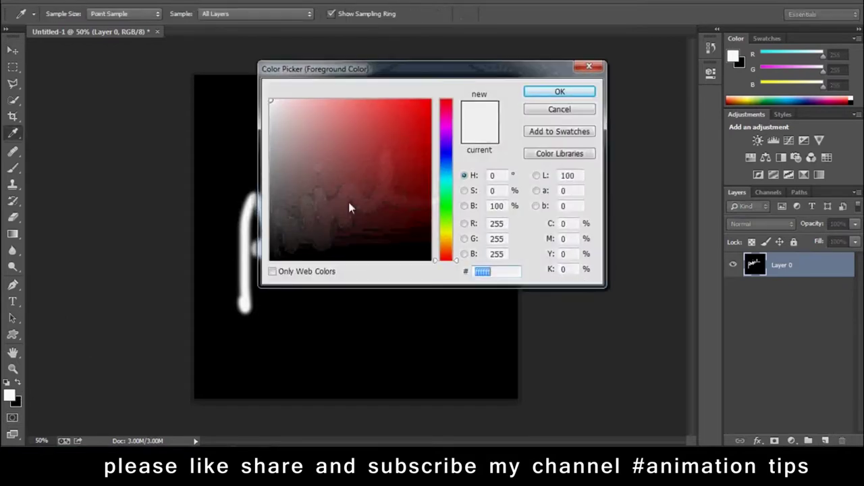
click(549, 94)
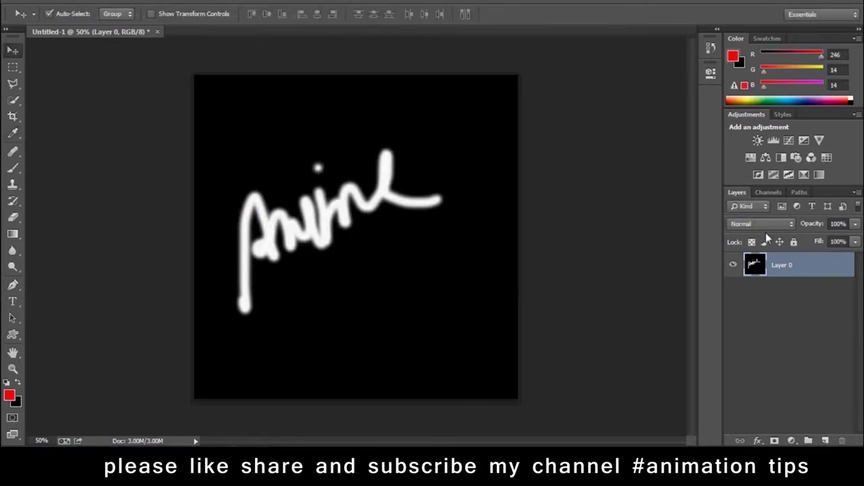
key(alt+BackSpace)
Step: Add a new Layer 1 filled with light blue, then return to Maya's layered shader settings
click(825, 440)
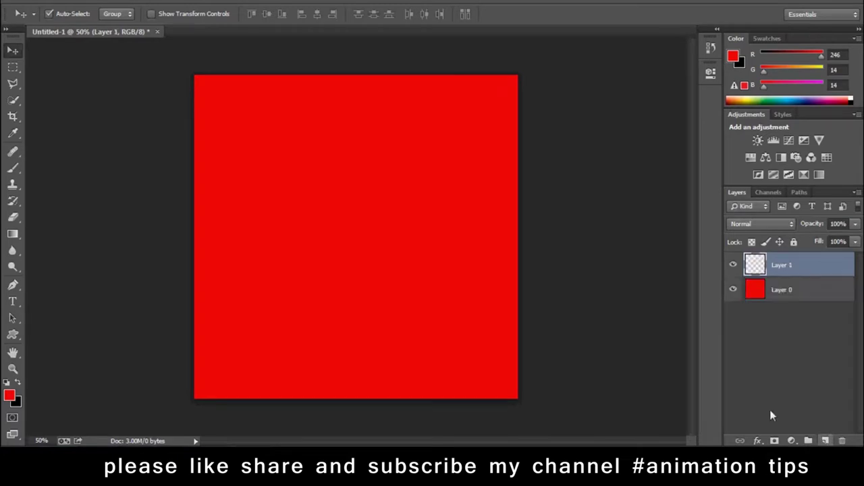
click(9, 396)
click(442, 158)
drag(414, 169, 392, 115)
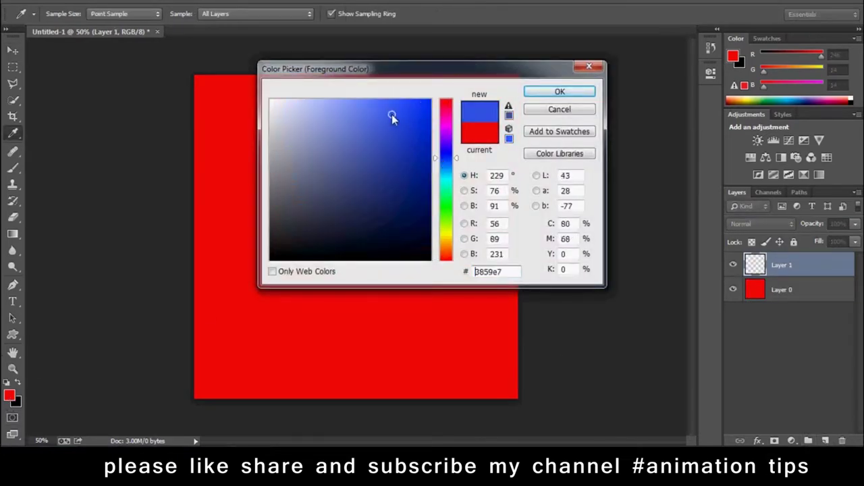
click(559, 92)
key(alt+BackSpace)
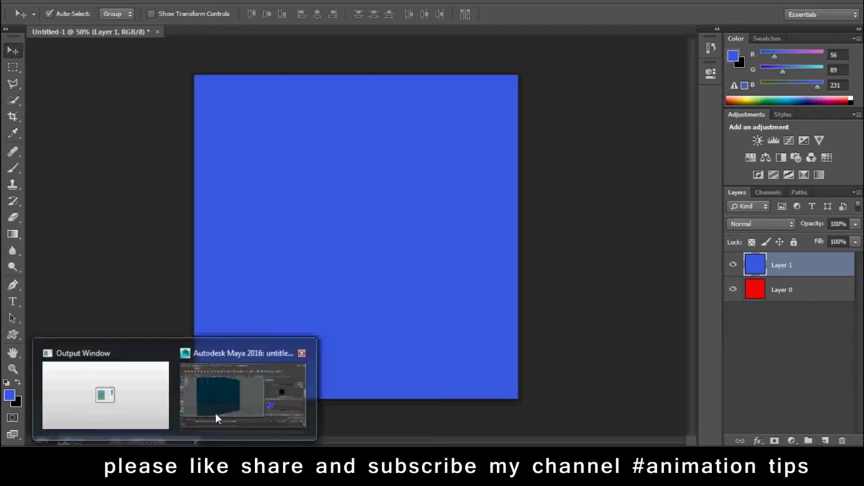
click(231, 392)
drag(722, 261, 580, 352)
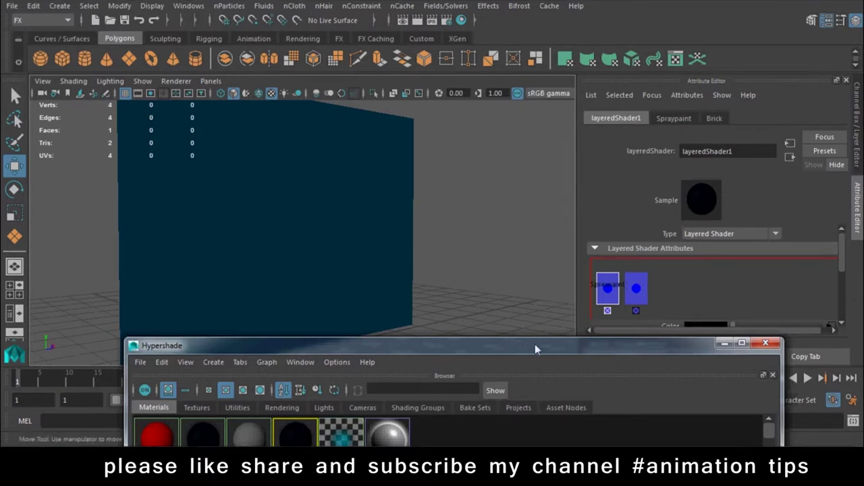
Step: Move Brick ahead of Spraypaint in layeredShader1 and render a test frame
click(611, 295)
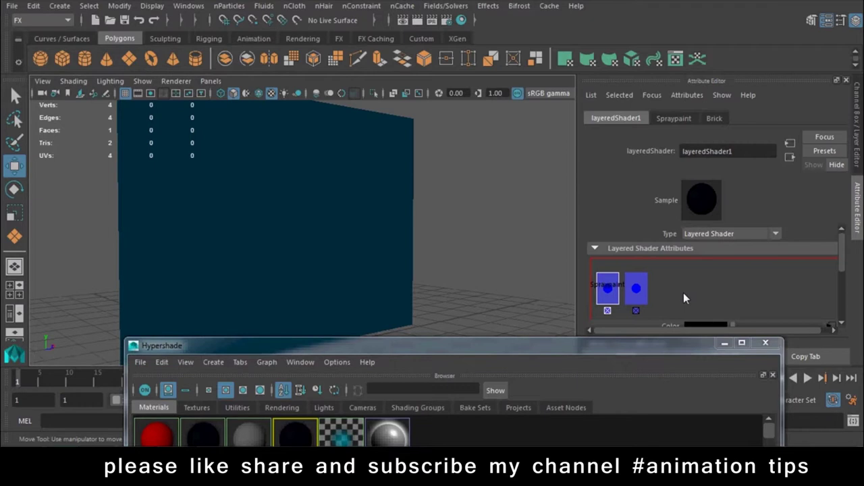
middle_drag(605, 299, 667, 292)
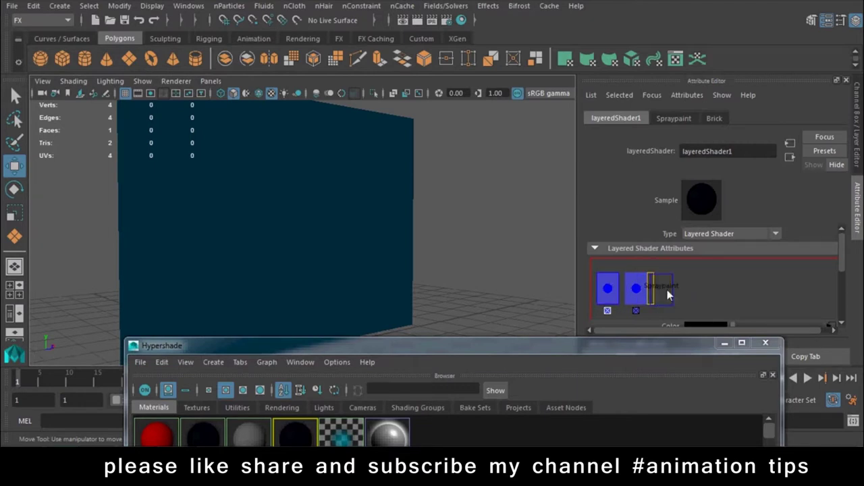
click(417, 21)
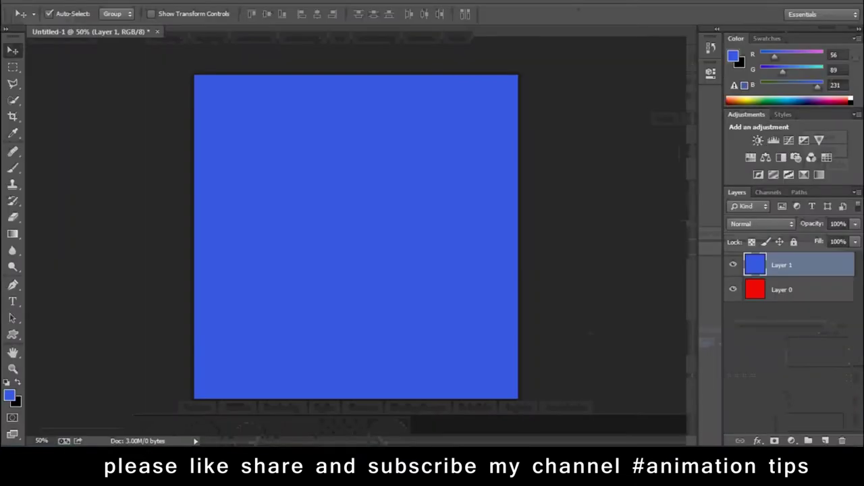
Step: Move blue Layer 1 below red Layer 0 so the canvas shows red, then return to Maya
drag(782, 265, 760, 366)
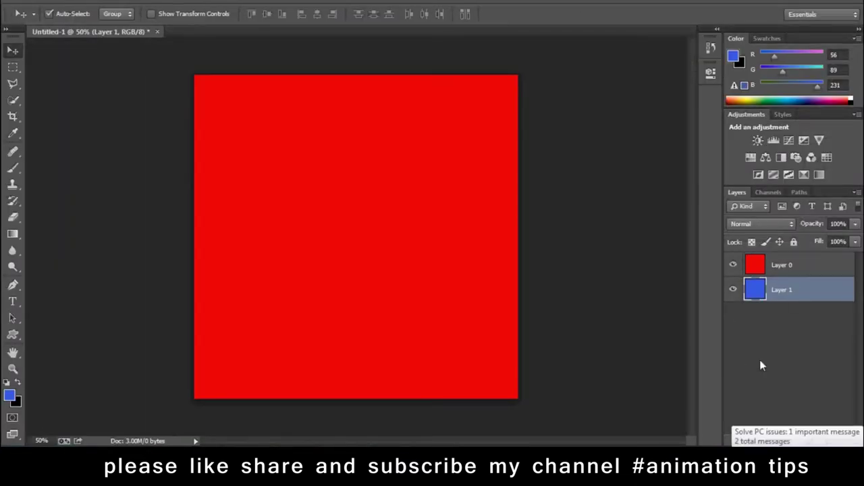
drag(771, 269, 780, 440)
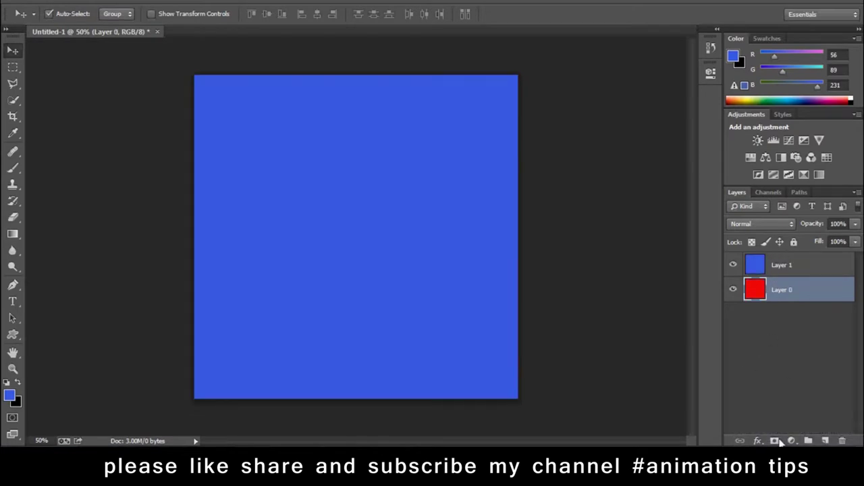
key(ctrl+z)
key(ctrl+z)
drag(797, 270, 800, 402)
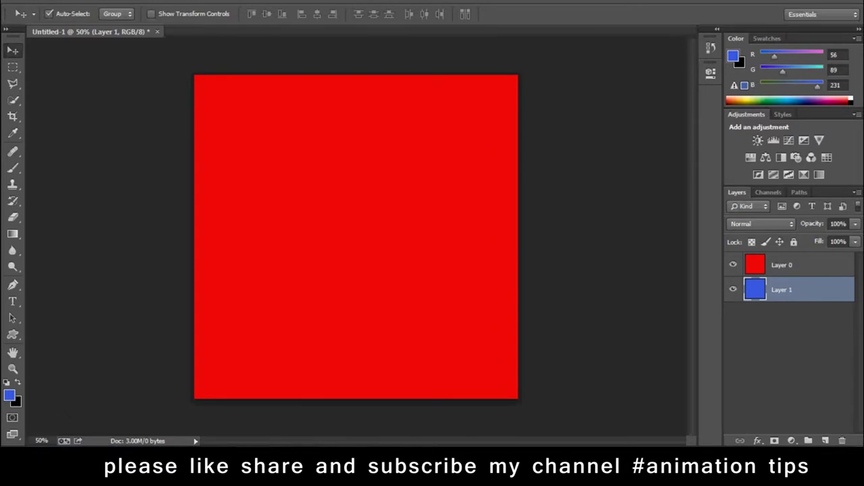
click(220, 405)
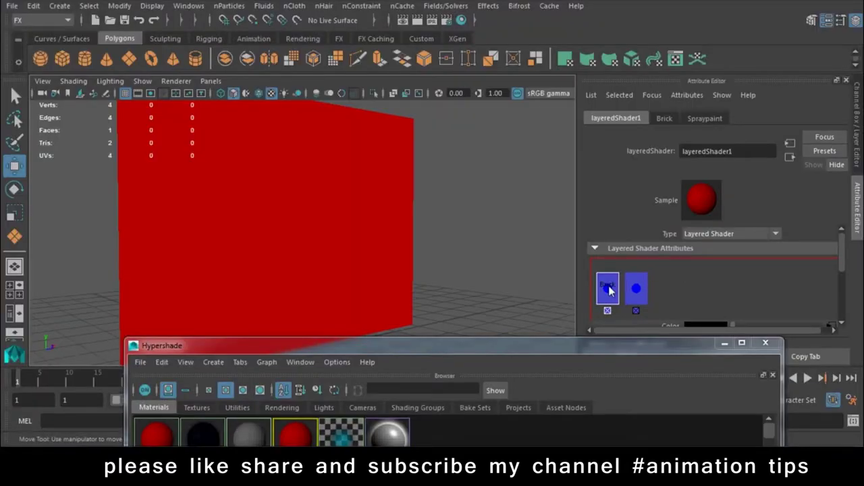
Step: Reorder layeredShader1 so Spraypaint comes before Brick again
middle_drag(610, 290, 675, 284)
mouse_move(587, 288)
middle_down()
mouse_move(658, 285)
mouse_move(757, 301)
middle_up()
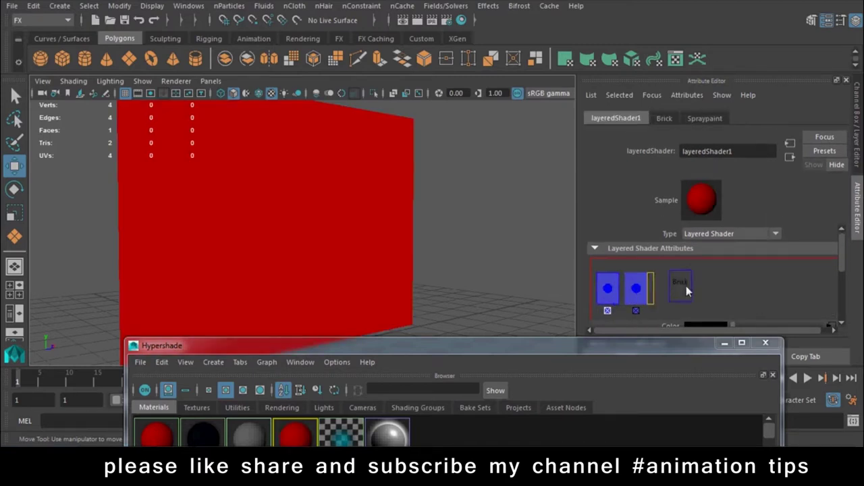
middle_drag(608, 293, 678, 289)
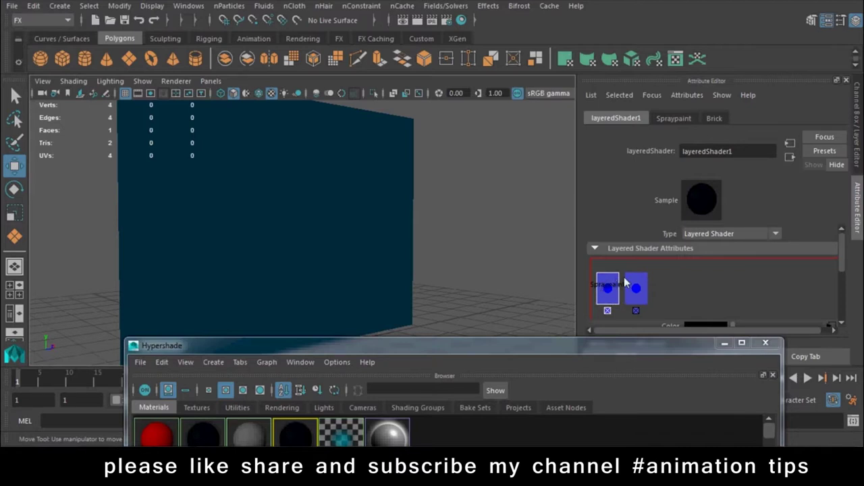
Step: Select the Brick layer, show its material settings, and move Hypershade down off the viewport
click(638, 288)
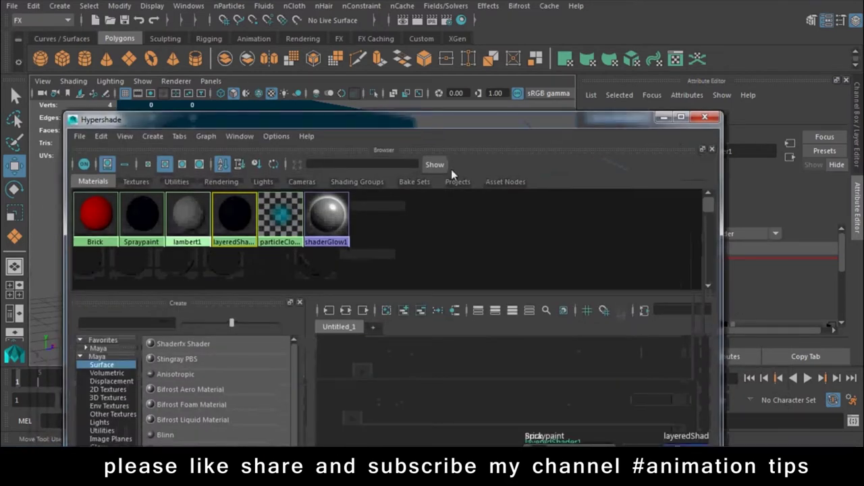
click(104, 218)
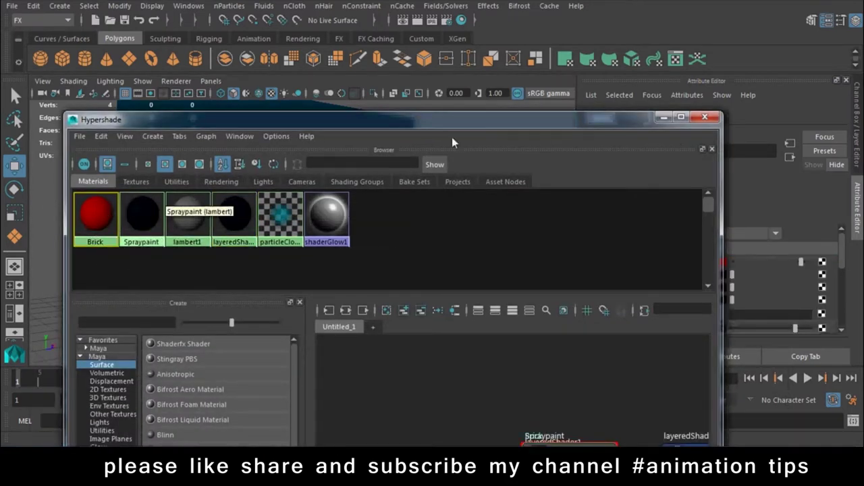
drag(492, 126, 398, 423)
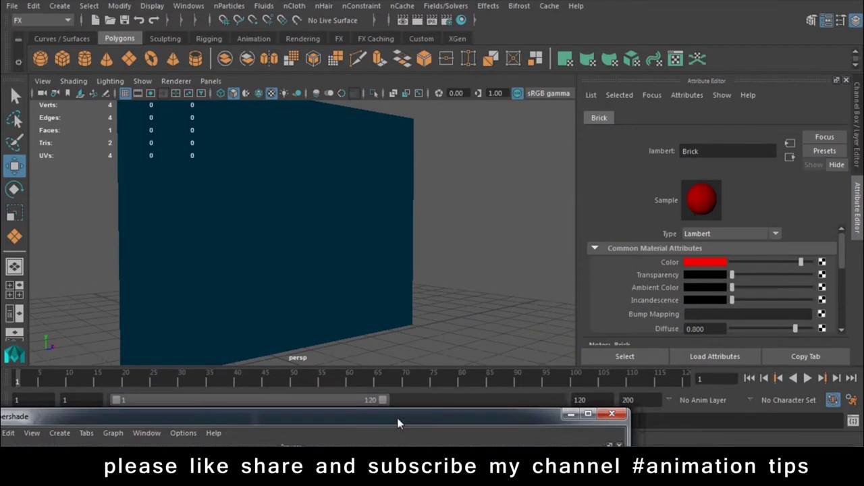
Step: Select the wall plane and bring up the Brick material's settings in the Attribute Editor
click(209, 192)
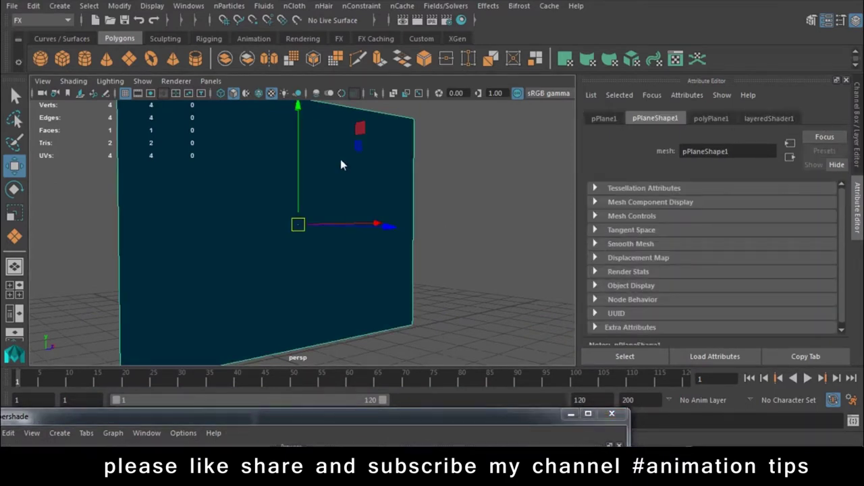
right_drag(341, 158, 341, 363)
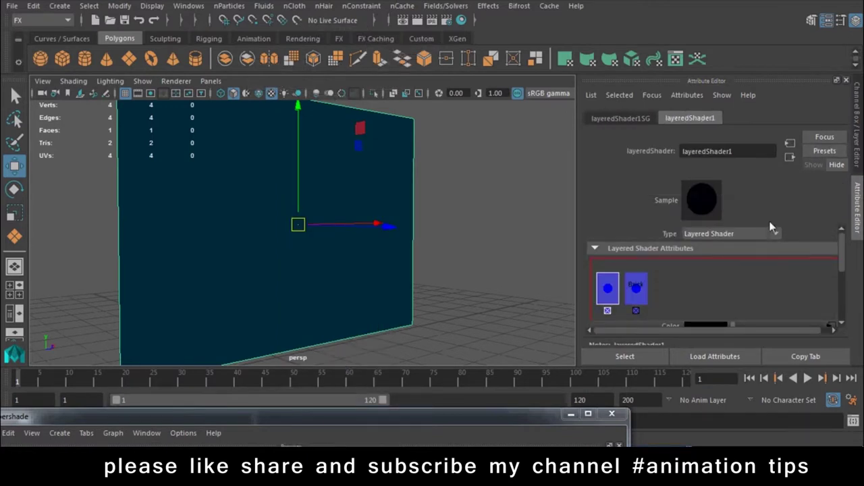
scroll(605, 296, down, 2)
click(640, 253)
click(831, 289)
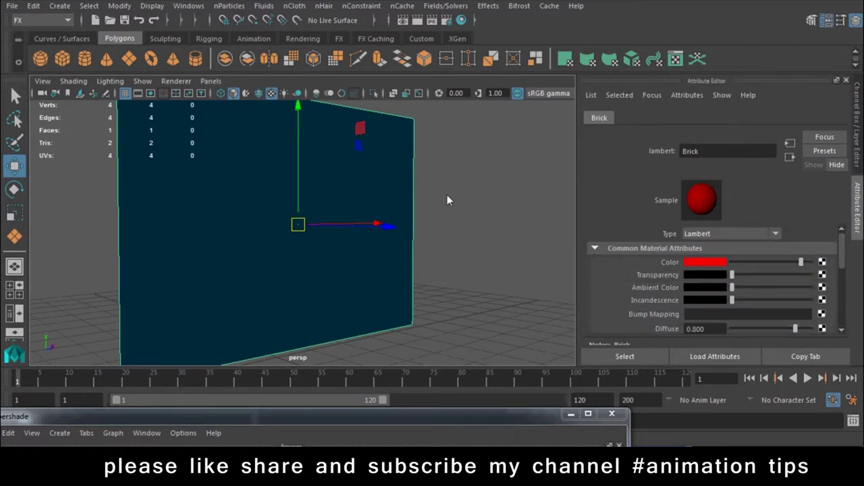
key(ctrl+a)
click(770, 118)
scroll(715, 309, down, 2)
scroll(627, 237, up, 2)
scroll(682, 295, down, 2)
click(831, 289)
Step: Map Brick's Color to a File texture using dcv.JPG from D:\DATA\textures\3d--total\vol-1\BRICK
click(823, 263)
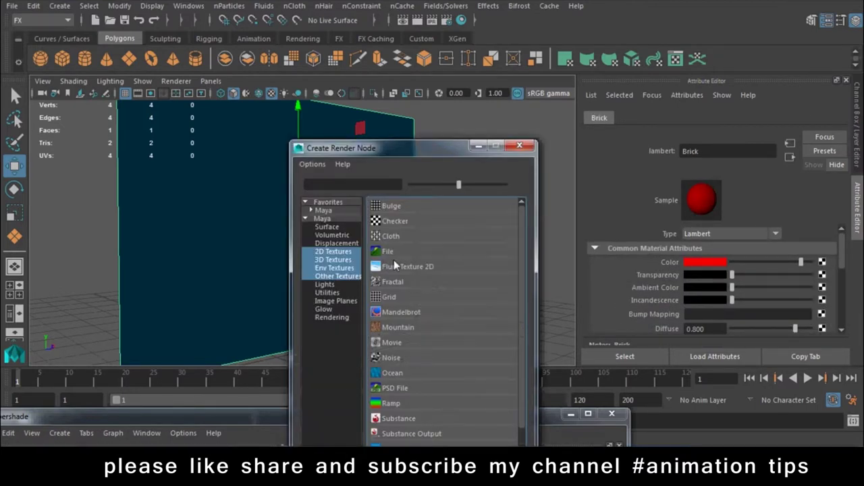
click(393, 260)
click(825, 291)
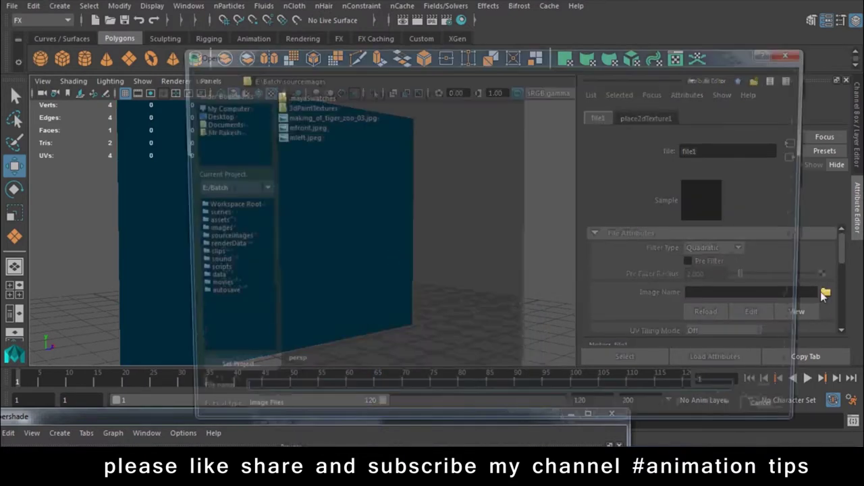
click(218, 107)
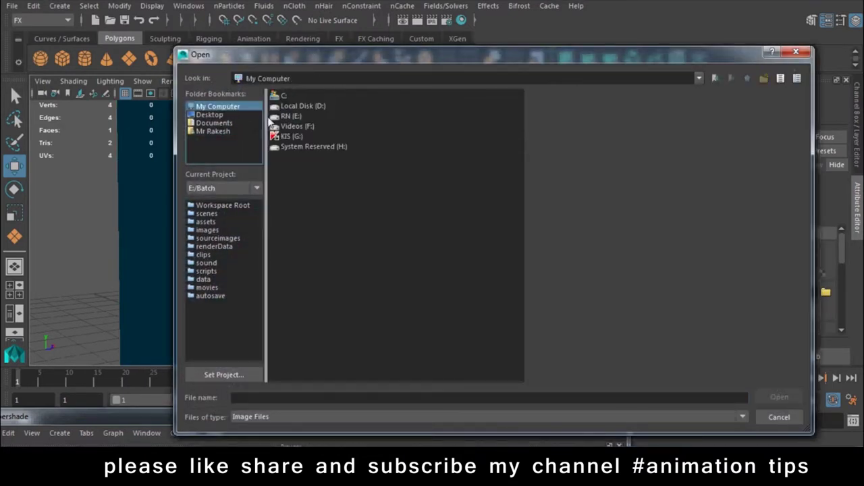
double_click(320, 107)
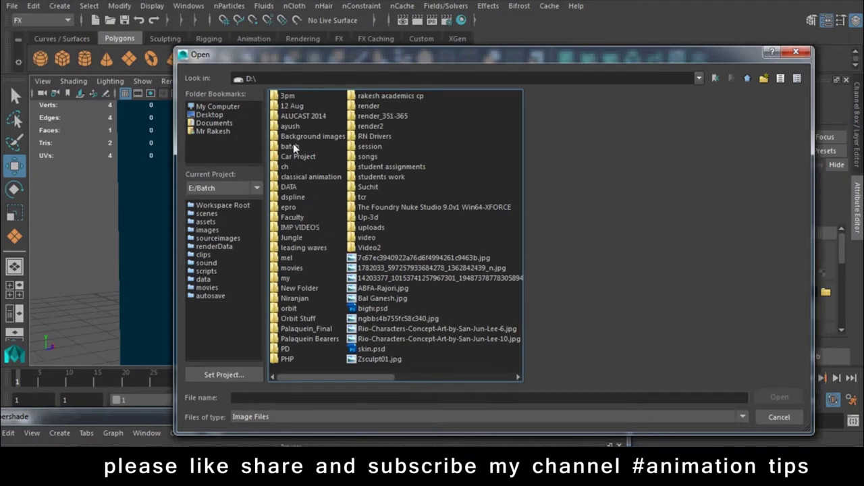
double_click(289, 187)
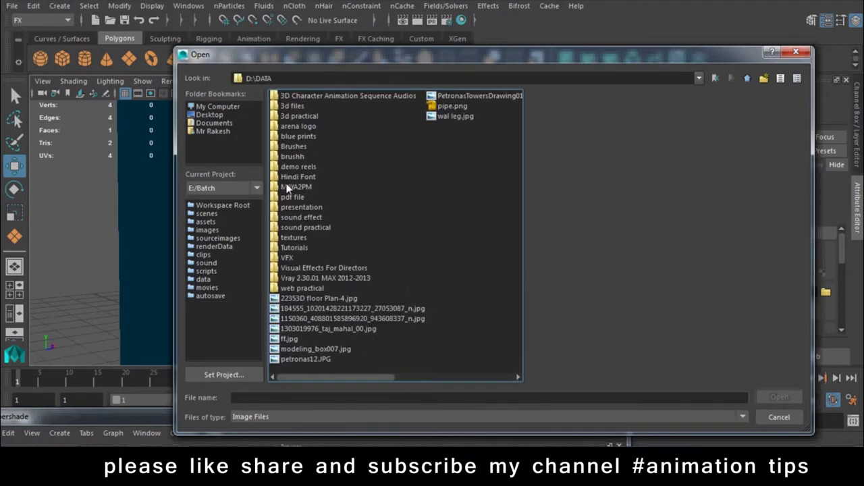
double_click(296, 243)
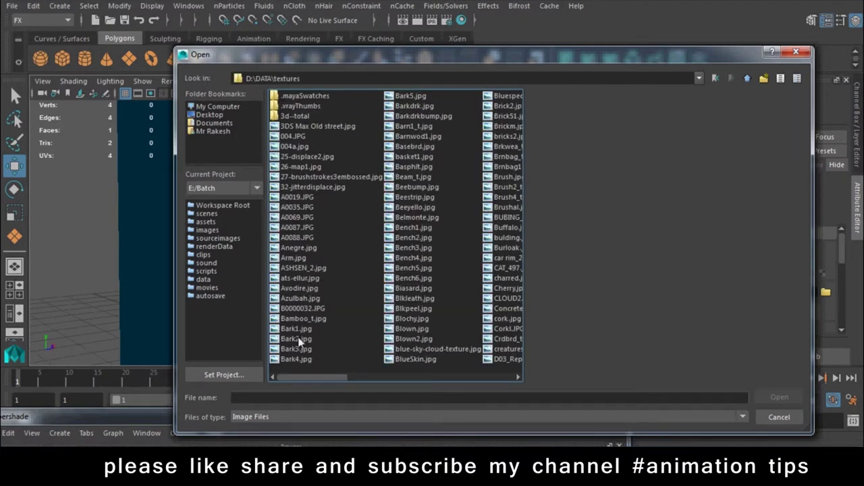
double_click(287, 116)
double_click(288, 116)
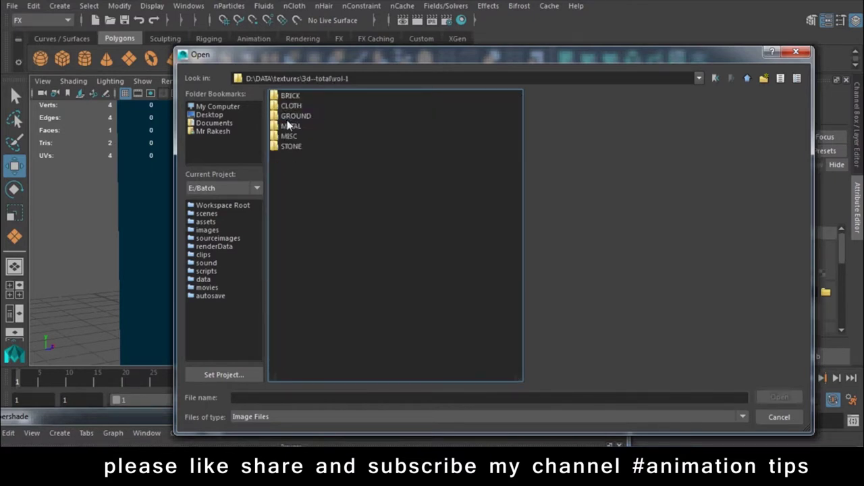
double_click(290, 95)
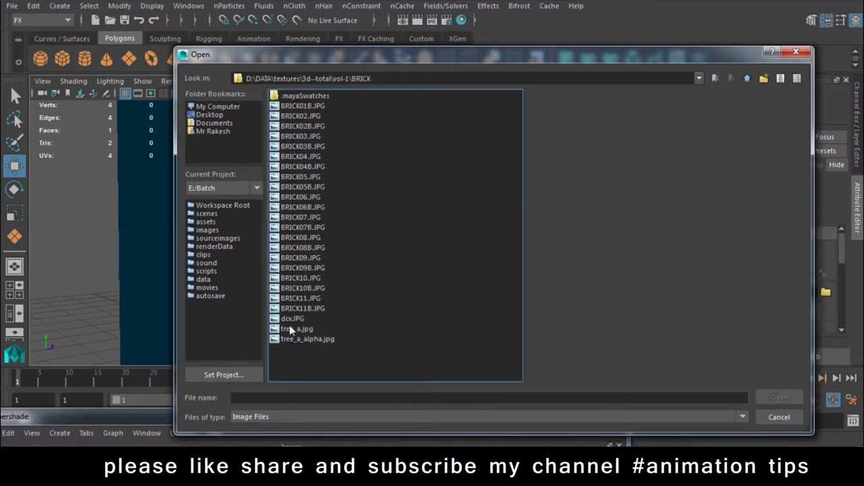
click(293, 318)
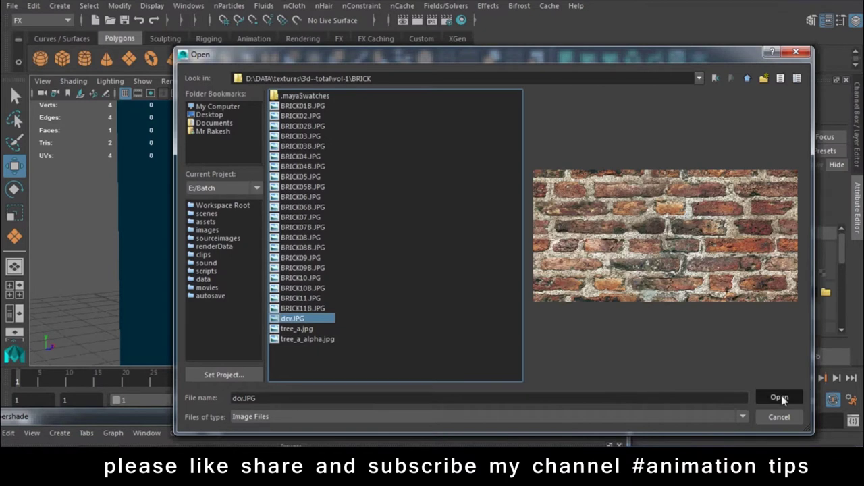
click(780, 397)
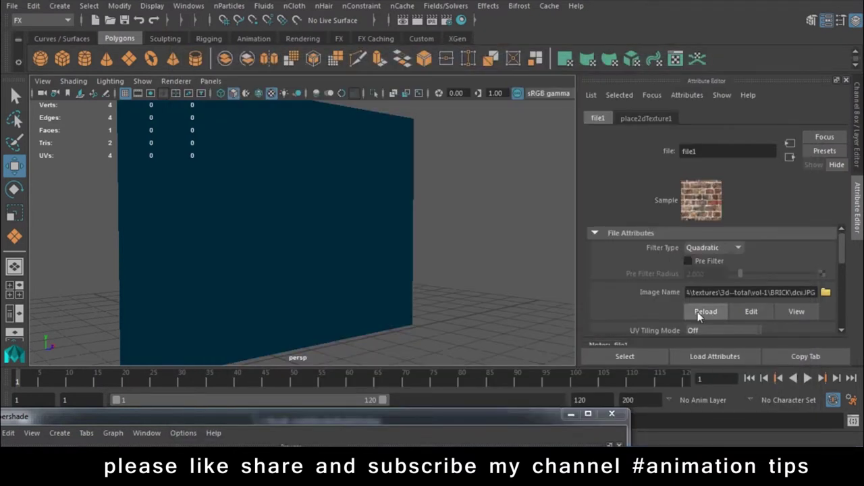
Step: After a test render, set place2dTexture1's Repeat UV to 3 and 3
click(418, 21)
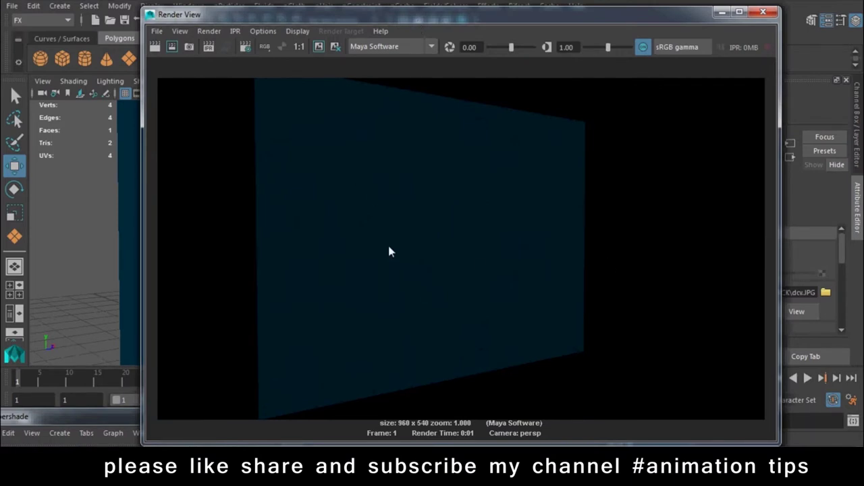
click(763, 12)
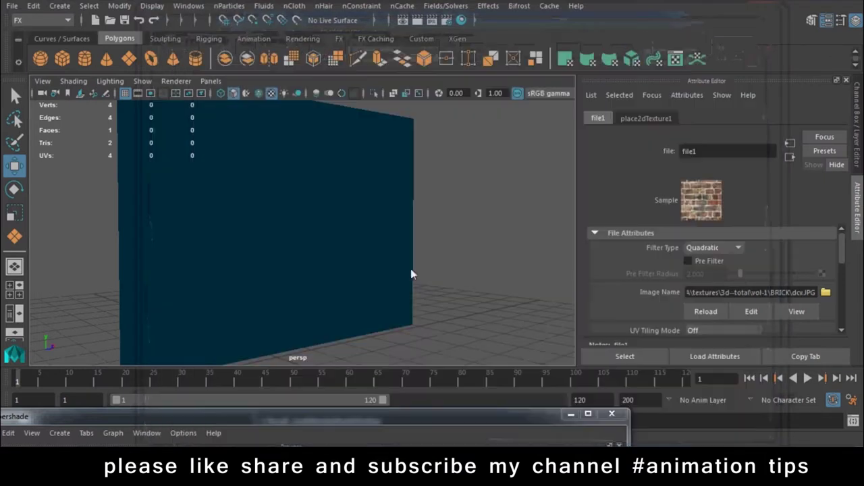
click(646, 118)
scroll(717, 308, down, 2)
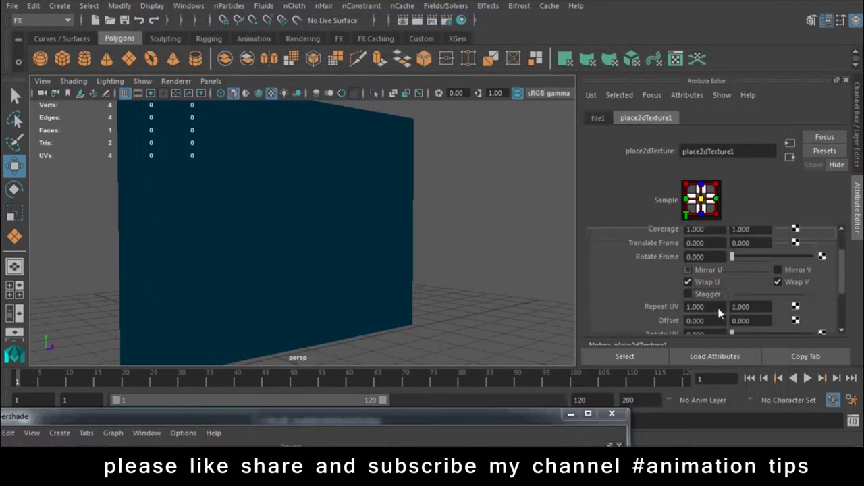
click(717, 307)
text(3)
key(Tab)
text(3)
key(Return)
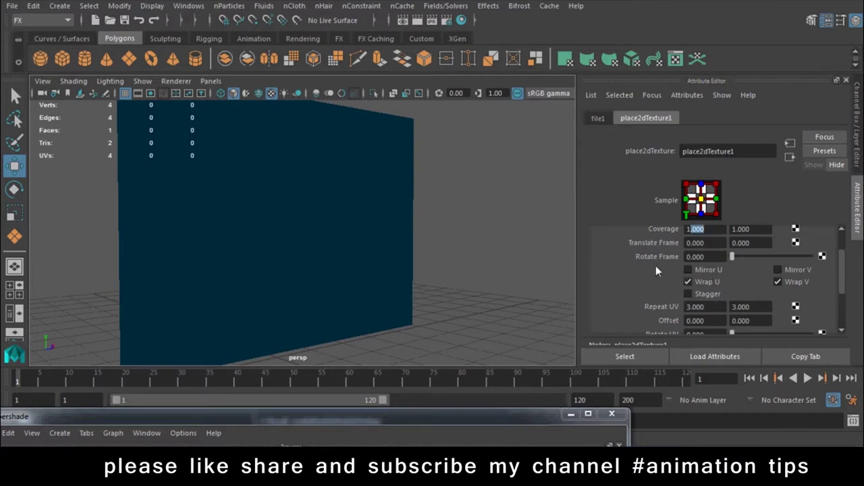
click(716, 305)
Step: Put the Brick material into layeredShader1's first layer slot for the wall plane
mouse_move(320, 435)
mouse_down()
mouse_move(310, 250)
mouse_move(318, 376)
mouse_up()
click(324, 304)
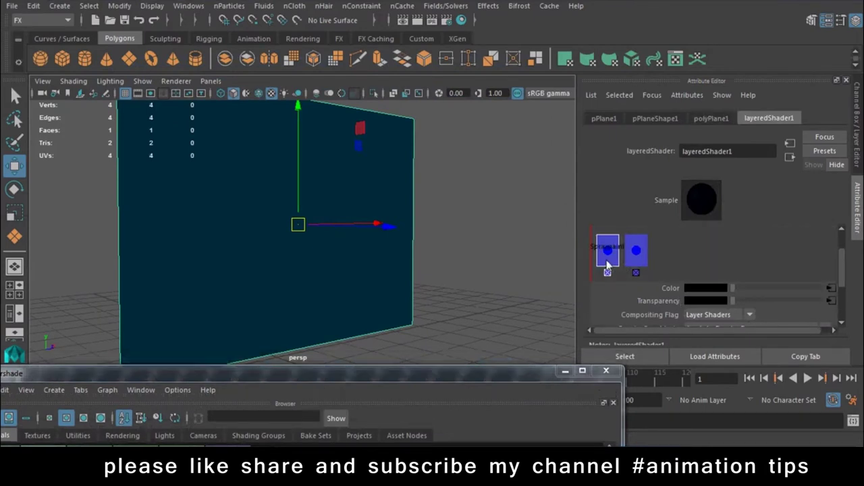
middle_drag(608, 256, 608, 255)
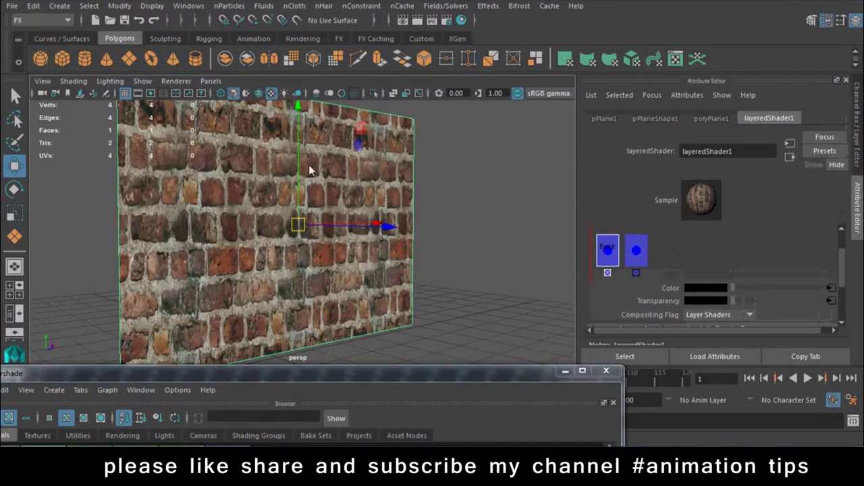
Step: Test-render the brick wall with gamma correction toggled off, then reselect the plane
mouse_move(435, 256)
alt+mouse_down()
mouse_move(374, 252)
mouse_move(433, 256)
alt+mouse_up()
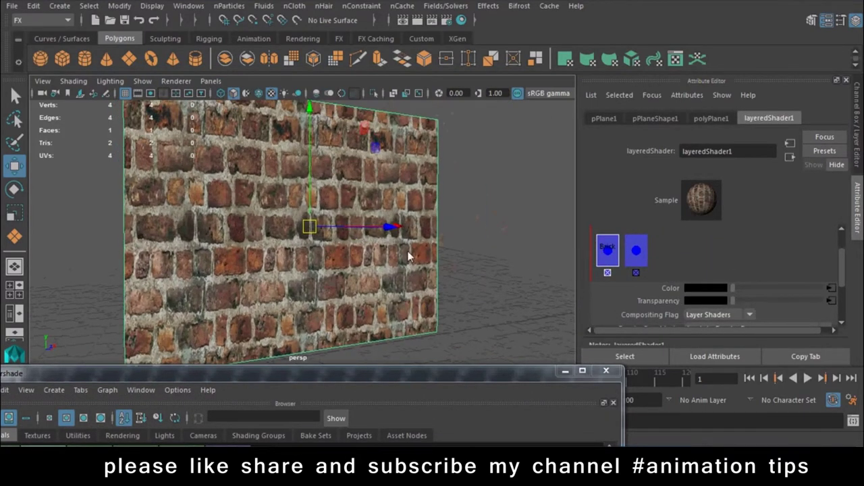
click(419, 19)
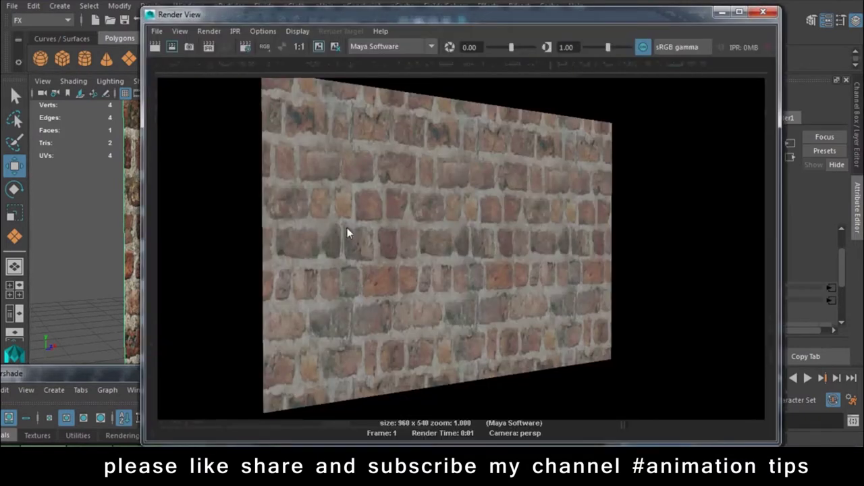
click(643, 47)
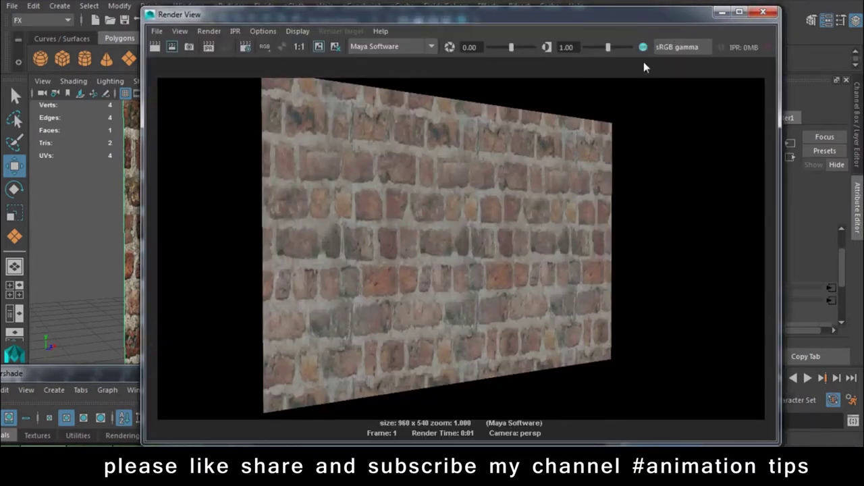
click(763, 11)
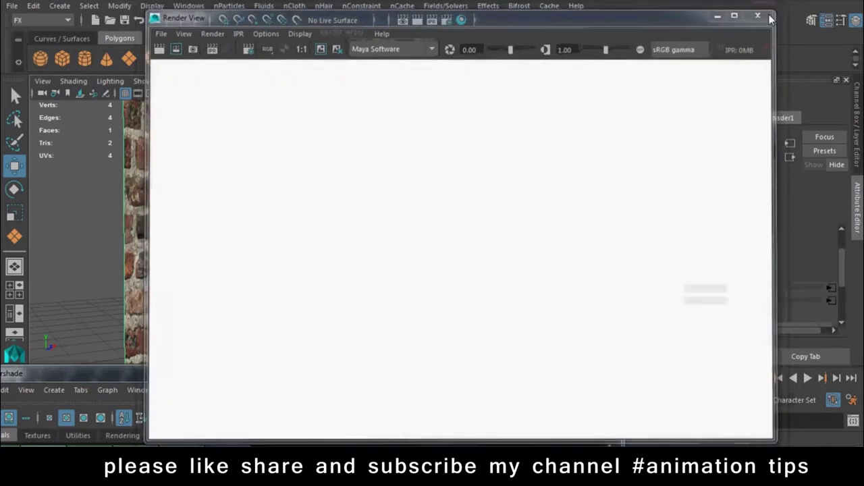
scroll(736, 307, up, 2)
click(467, 249)
click(381, 258)
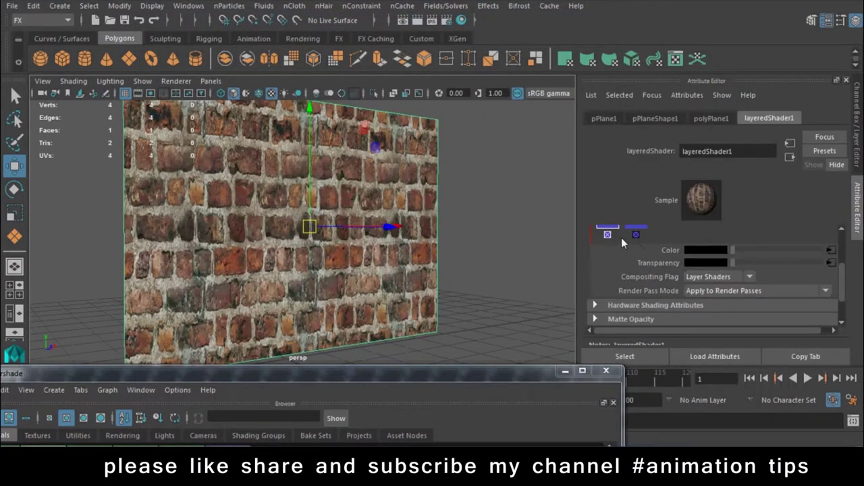
Step: Add a bump2d map to Brick, with file2 loading BRICK01B.JPG
click(825, 289)
scroll(675, 270, down, 3)
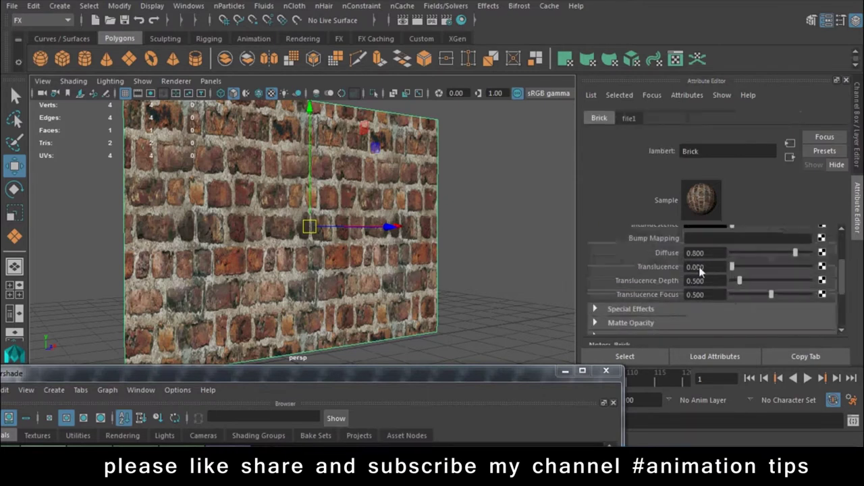
click(821, 237)
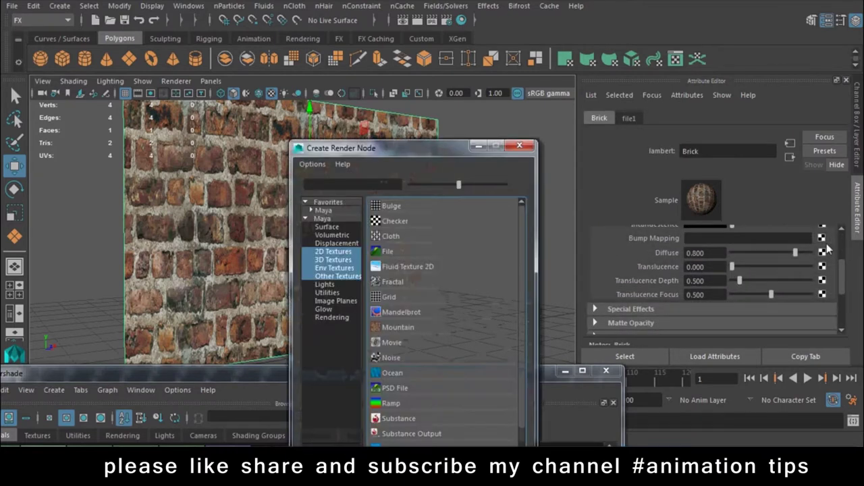
click(388, 251)
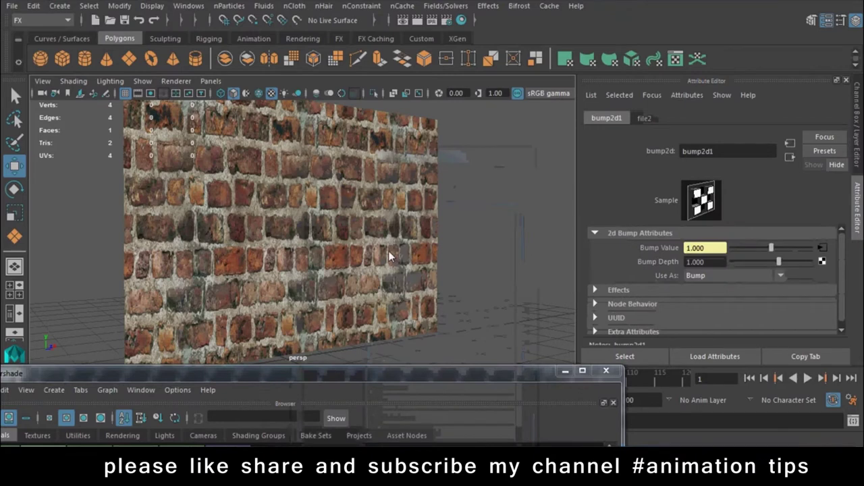
click(644, 118)
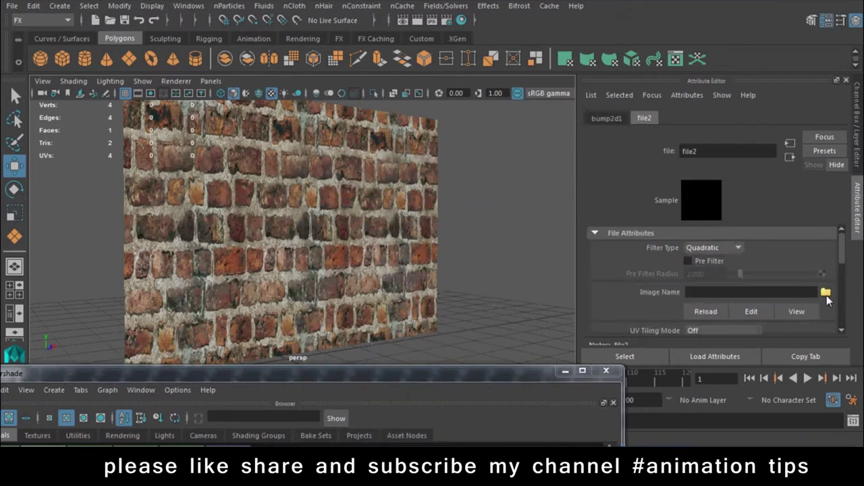
click(826, 293)
double_click(303, 106)
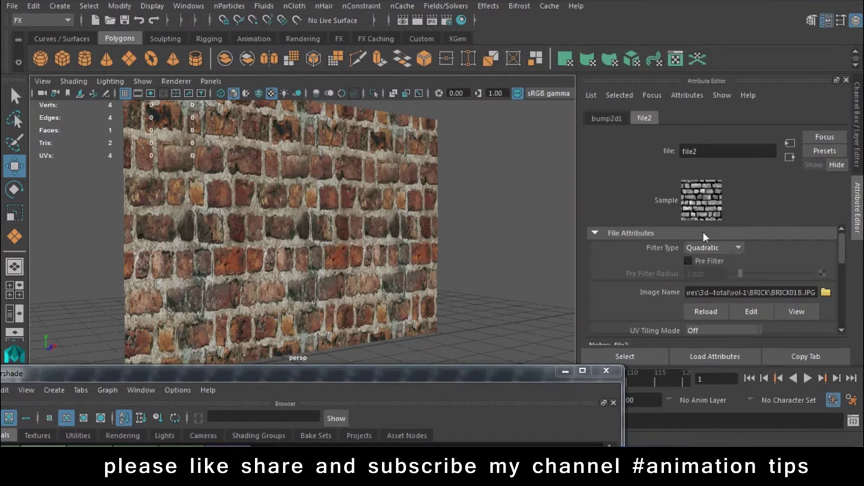
Step: Check the bump, file and layered shader node connections, then raise the shader editor
click(606, 118)
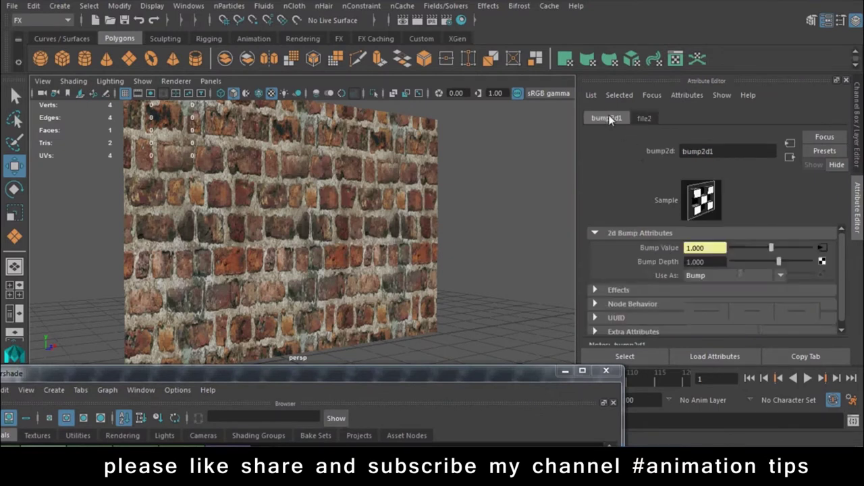
click(379, 173)
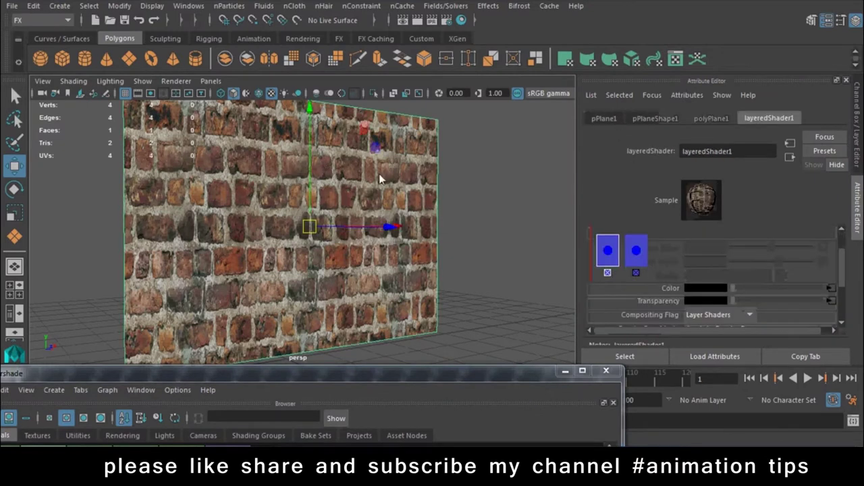
click(830, 289)
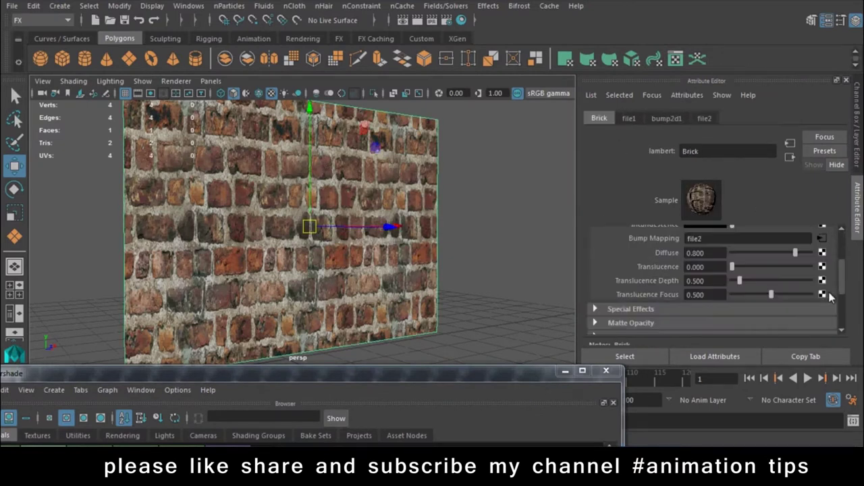
click(823, 241)
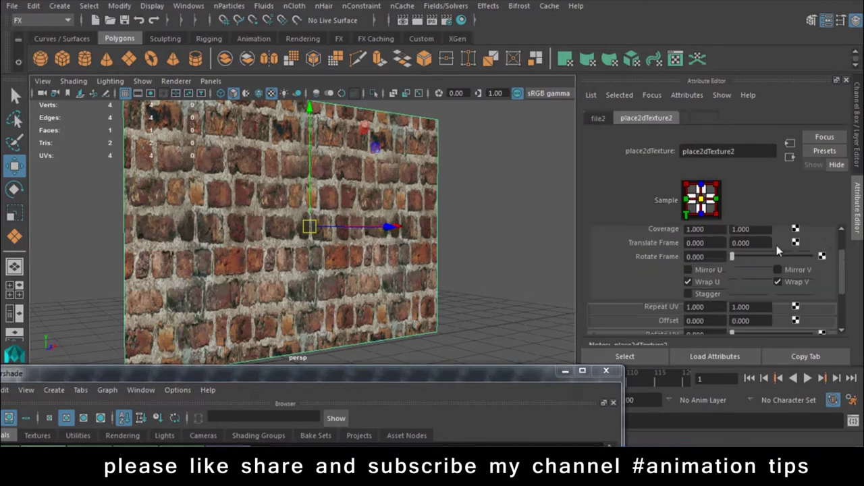
click(790, 156)
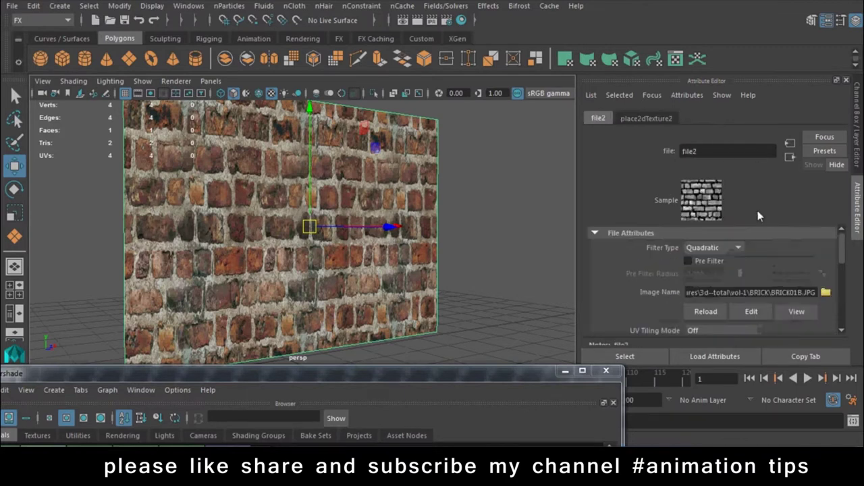
click(790, 156)
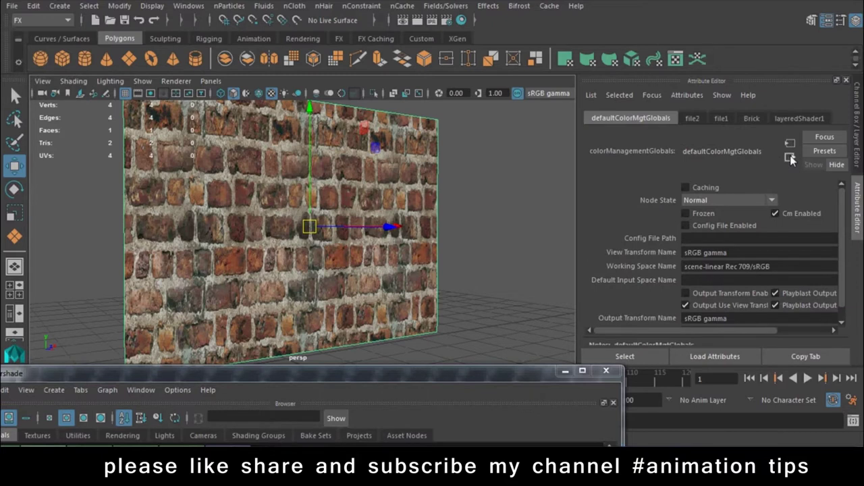
click(790, 156)
drag(351, 373, 374, 95)
Step: Open the bump2d1 node's settings from the Brick material
scroll(411, 401, up, 2)
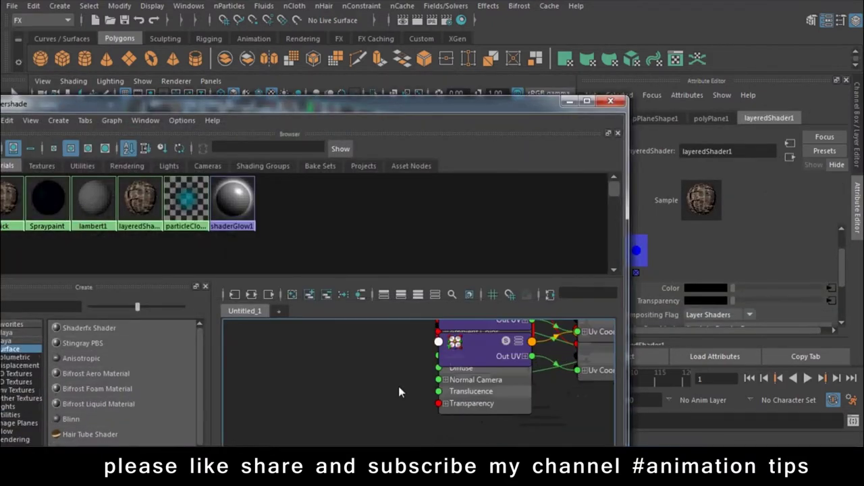
alt+middle_drag(398, 386, 304, 425)
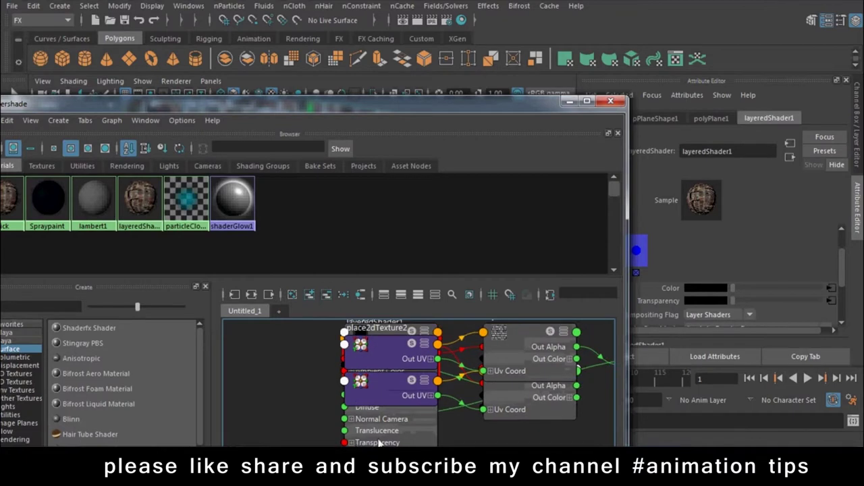
click(21, 204)
click(821, 237)
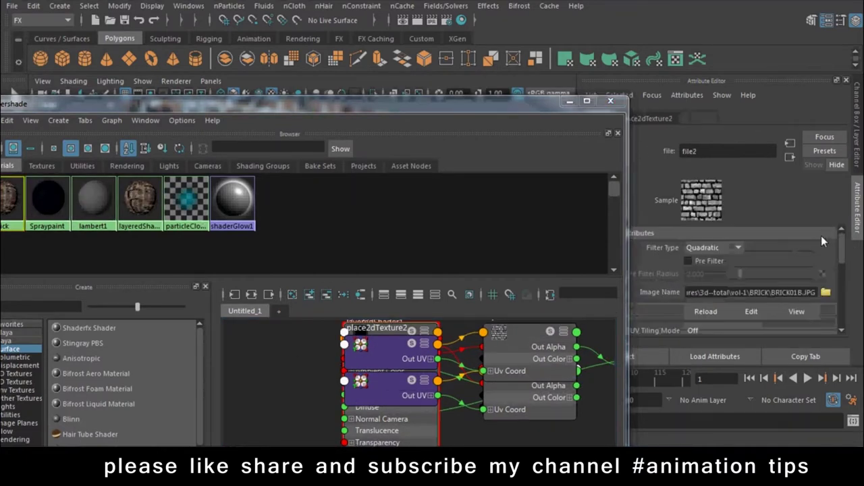
drag(433, 101, 316, 122)
click(785, 157)
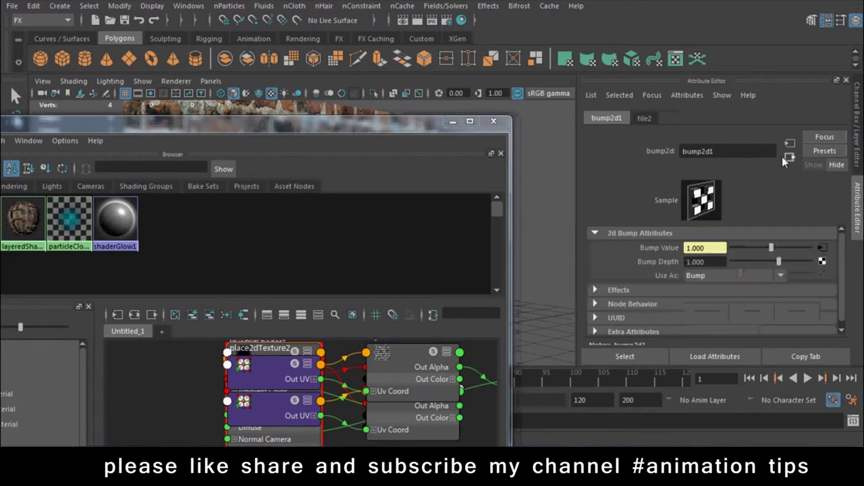
Step: Set Bump Depth to 0.1 and render the wall to preview the bump
text(0.1)
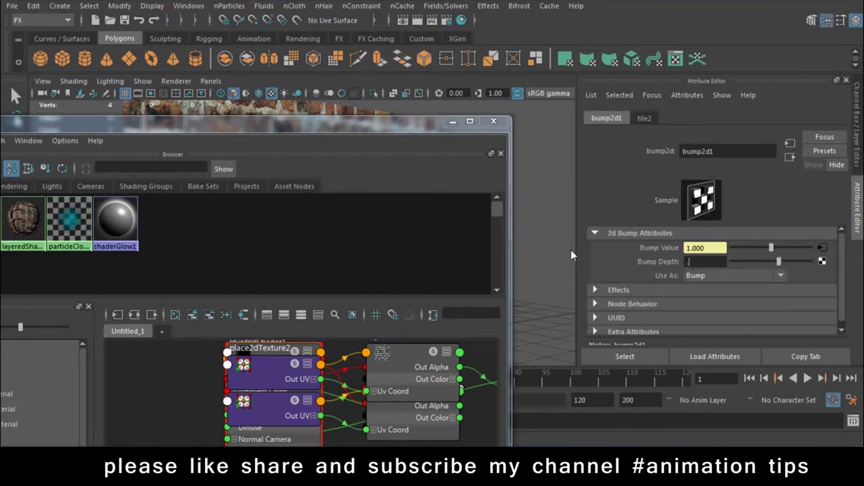
key(Return)
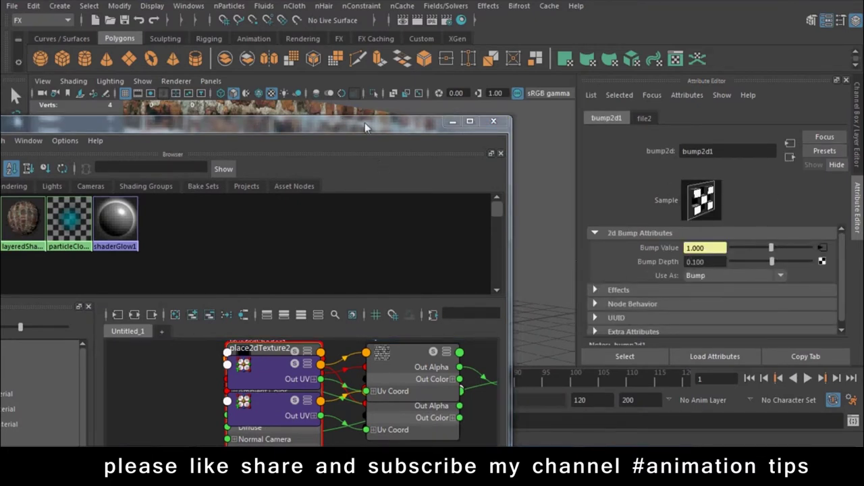
drag(365, 127, 395, 143)
click(418, 20)
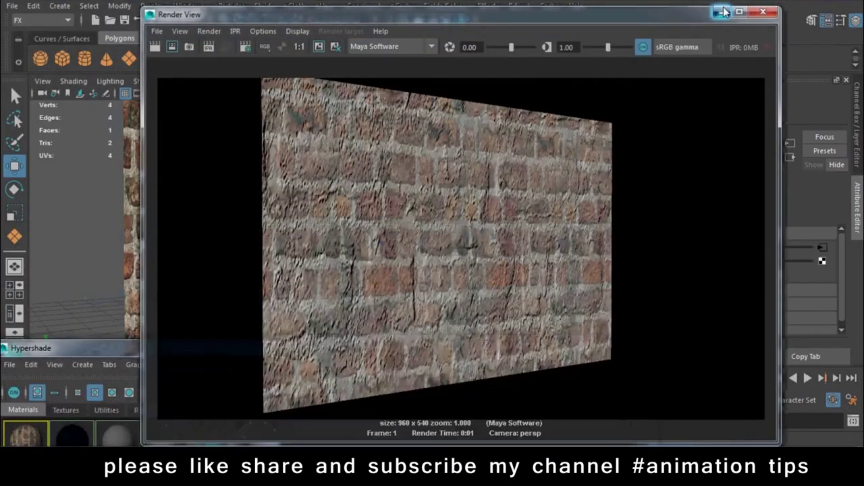
Step: Close Render View and navigate through the texture nodes to the bump file texture file2
click(721, 12)
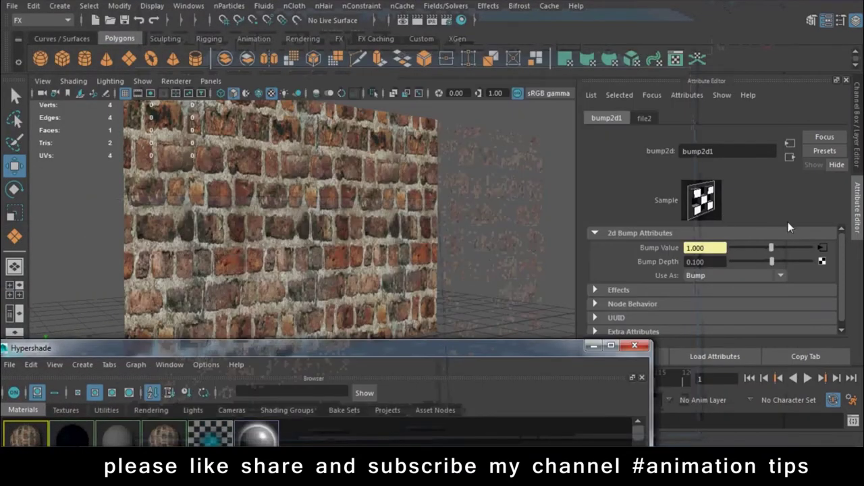
click(642, 118)
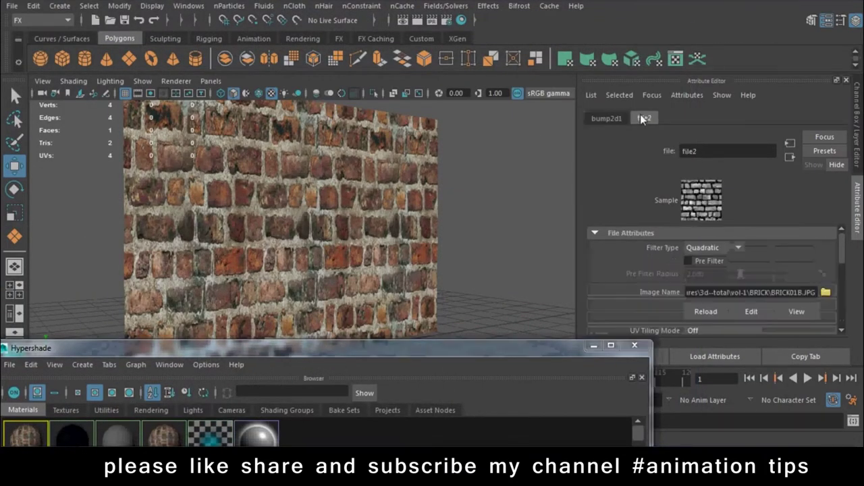
click(790, 156)
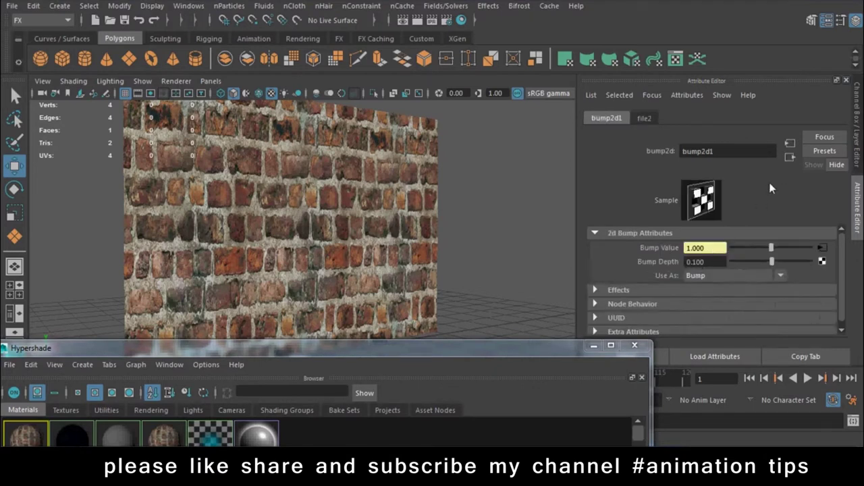
click(791, 157)
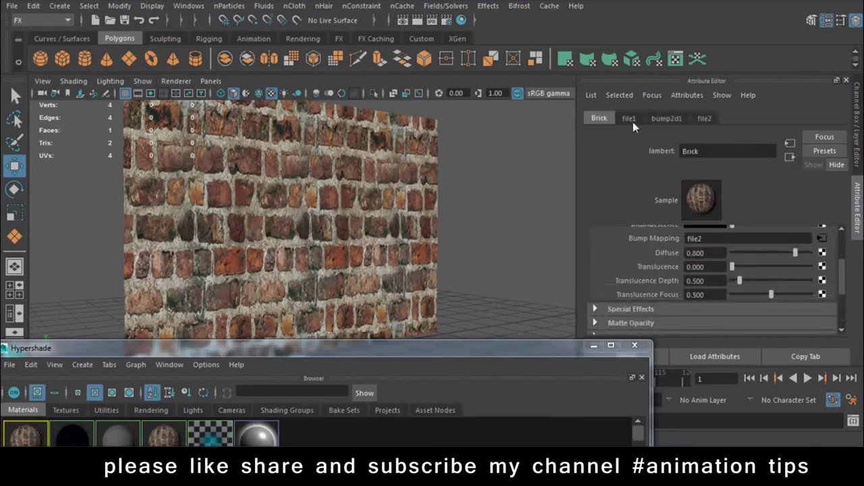
click(630, 119)
click(789, 157)
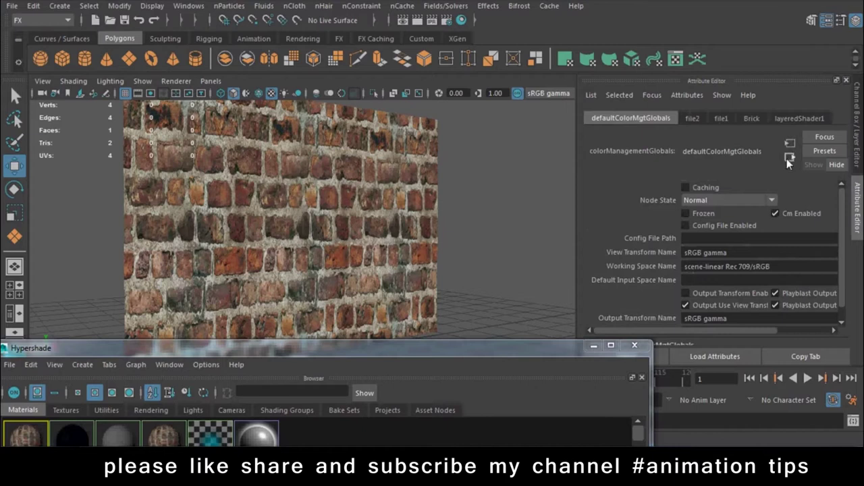
click(791, 156)
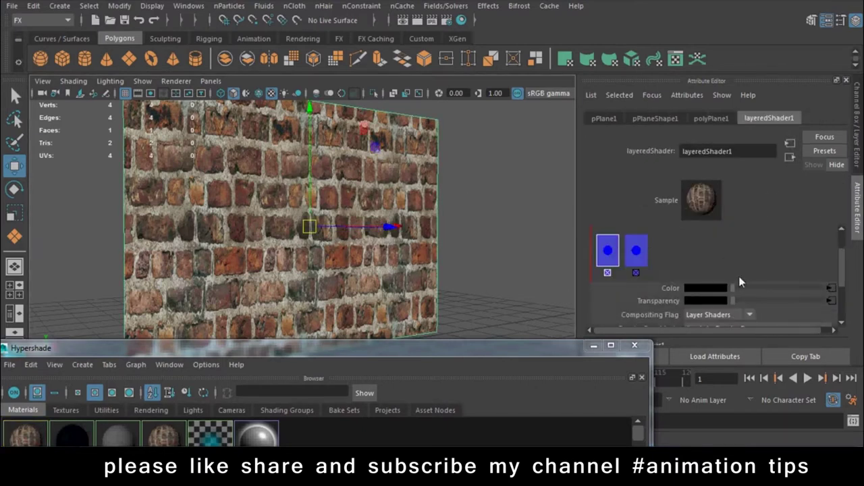
click(830, 289)
scroll(827, 287, down, 2)
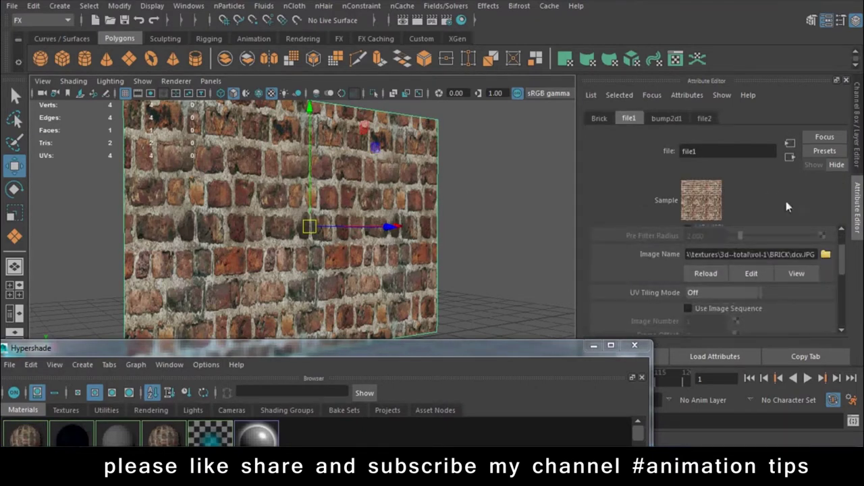
click(790, 157)
click(828, 242)
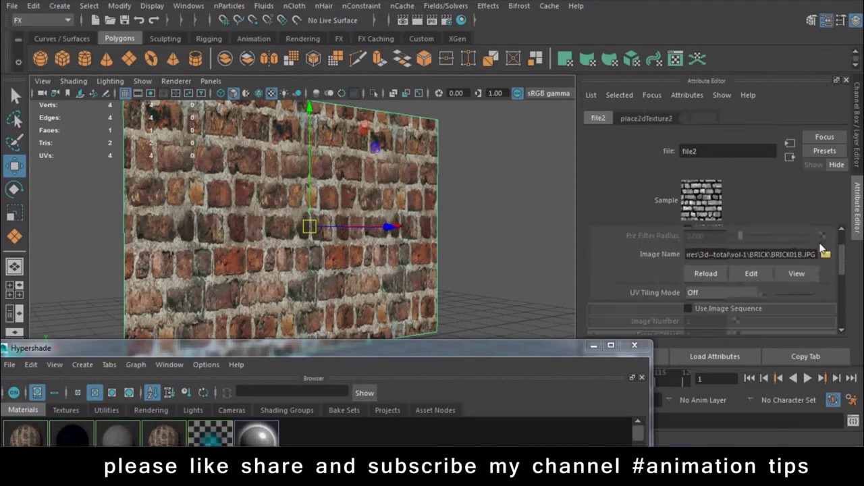
Step: Set place2dTexture2's Repeat UV to 3 × 3 and render the wall to check the tiling
click(643, 119)
click(708, 309)
text(2)
key(Tab)
text(3)
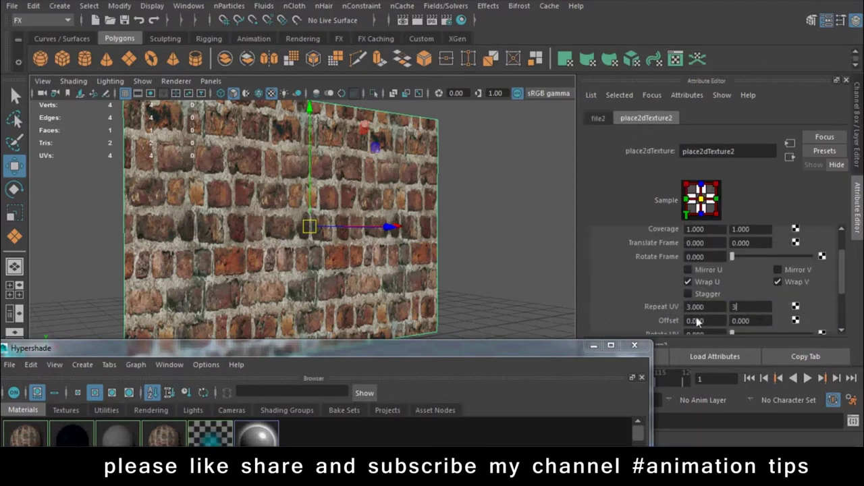
click(418, 20)
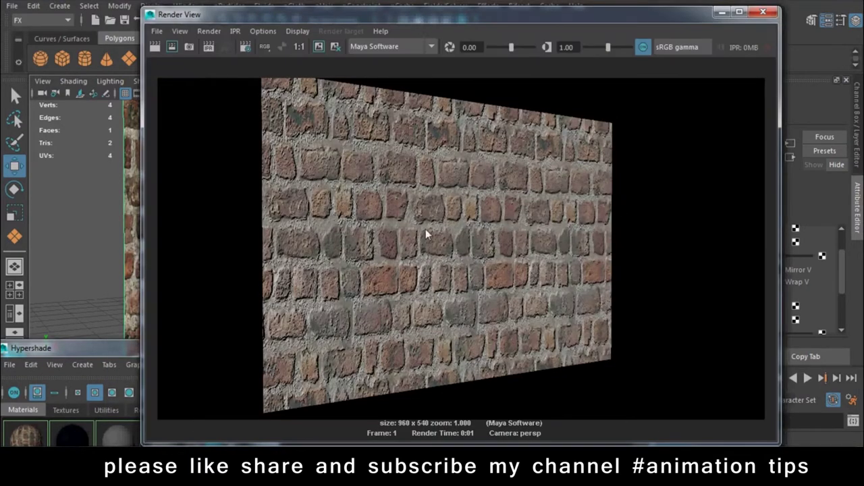
click(763, 12)
mouse_move(158, 349)
mouse_down()
mouse_move(275, 104)
mouse_move(230, 241)
mouse_up()
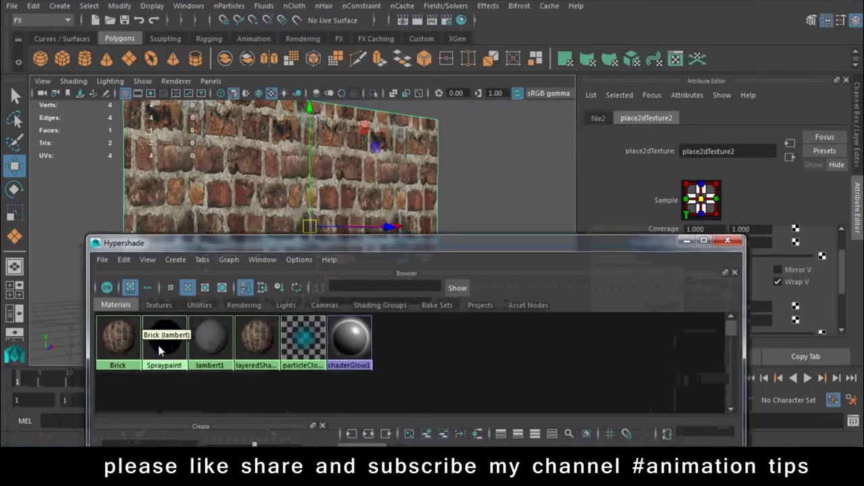
Step: Open the Spraypaint layer from layeredShader1 and set its Color to bright yellow
click(164, 348)
click(210, 341)
click(257, 341)
drag(432, 243, 411, 410)
click(608, 236)
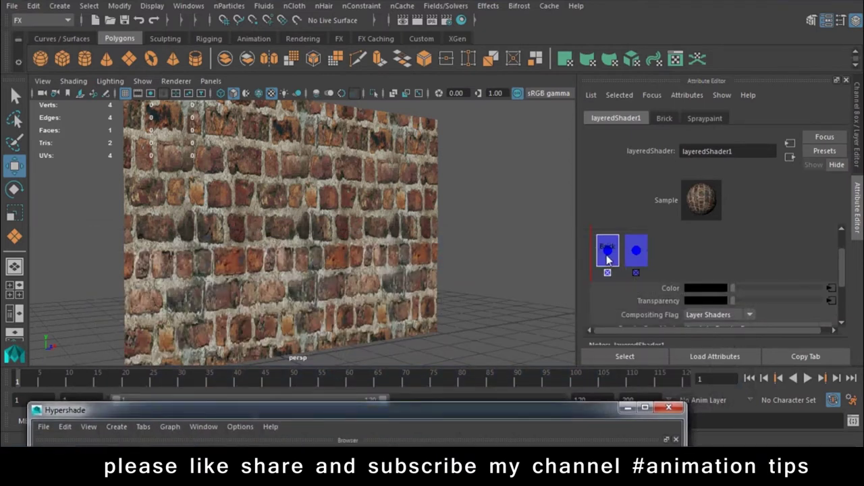
scroll(682, 255, down, 1)
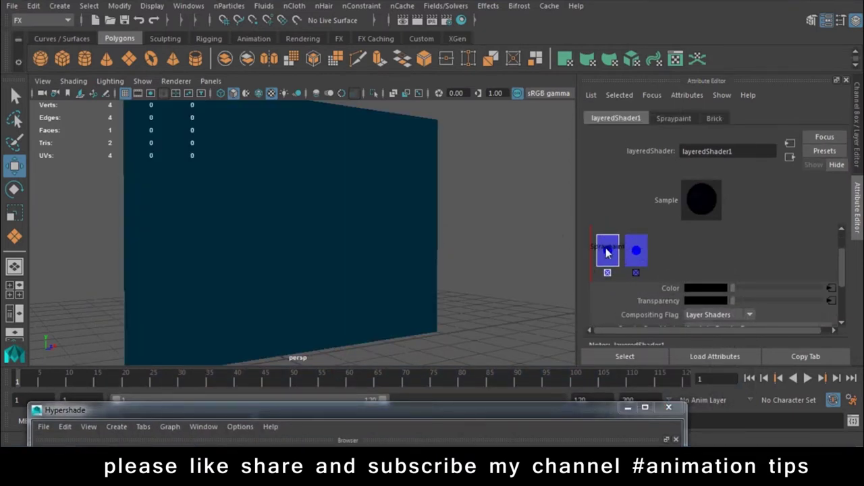
click(608, 250)
scroll(742, 284, up, 3)
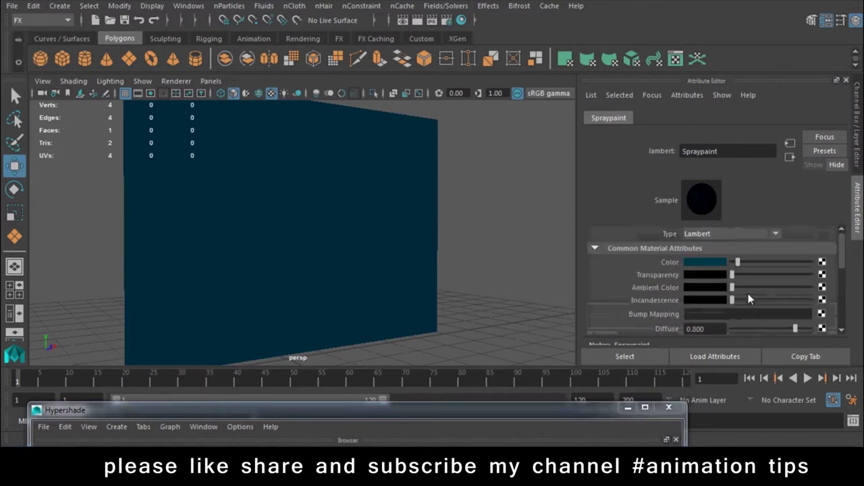
click(708, 263)
mouse_move(366, 319)
mouse_down()
mouse_move(364, 301)
mouse_move(347, 287)
mouse_up()
drag(331, 338, 339, 350)
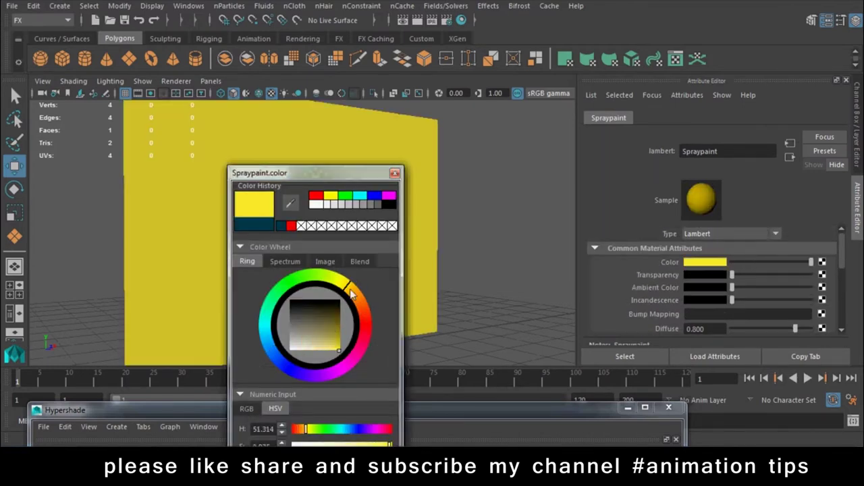
Step: Test-render the flat yellow wall, then open Create Render Node's 2D Textures for Spraypaint
click(420, 21)
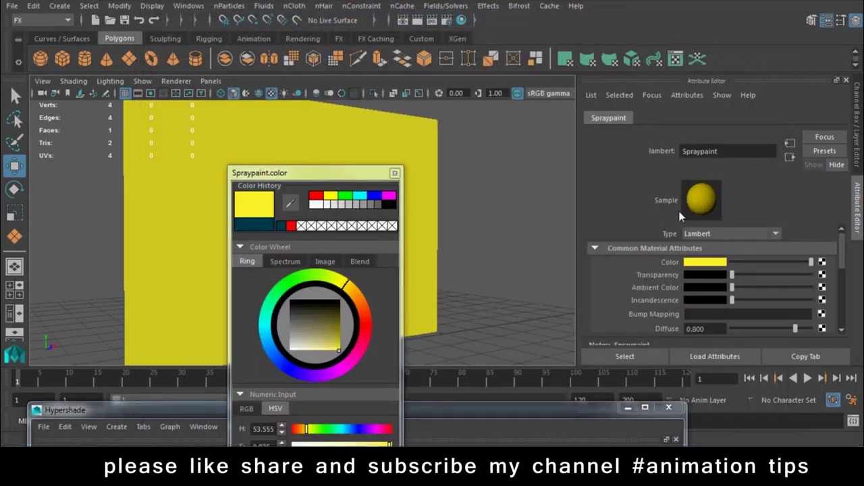
double_click(725, 155)
click(822, 275)
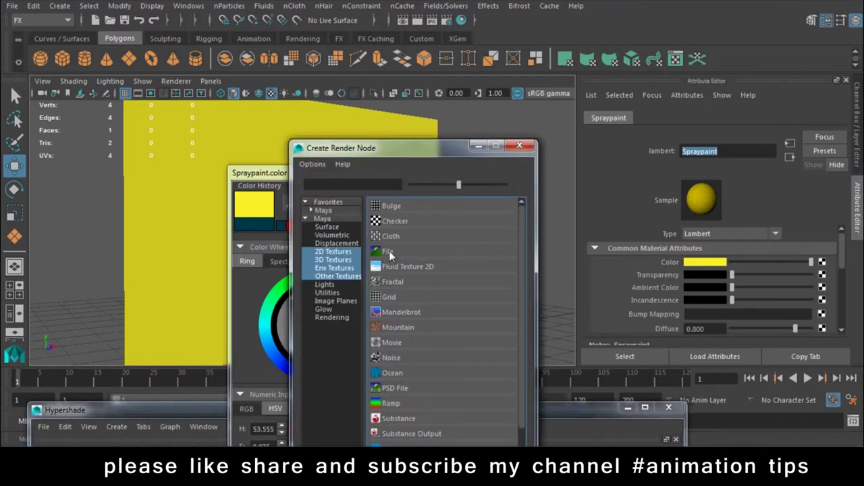
Step: Connect a File texture to Spraypaint loaded with alpha.jpg from the Desktop
click(389, 251)
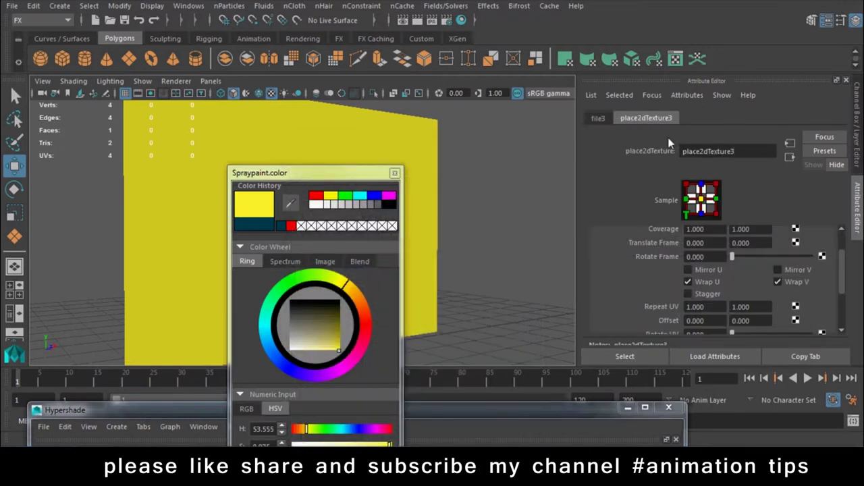
click(825, 254)
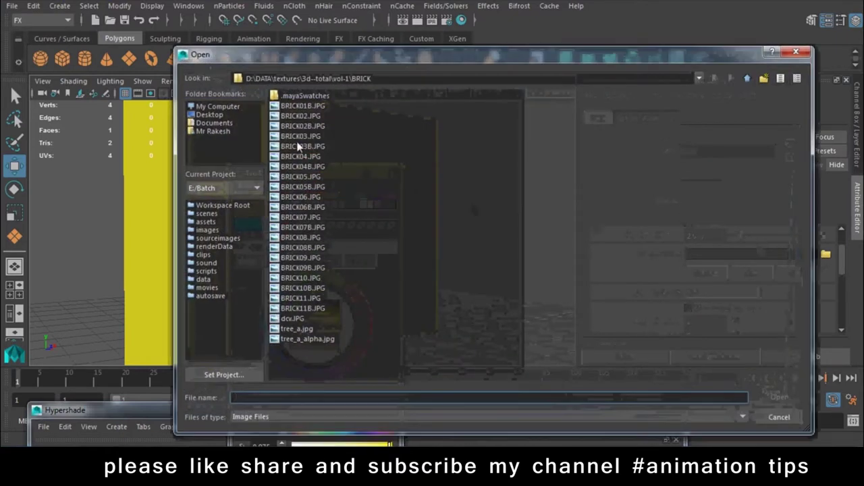
click(209, 115)
double_click(304, 107)
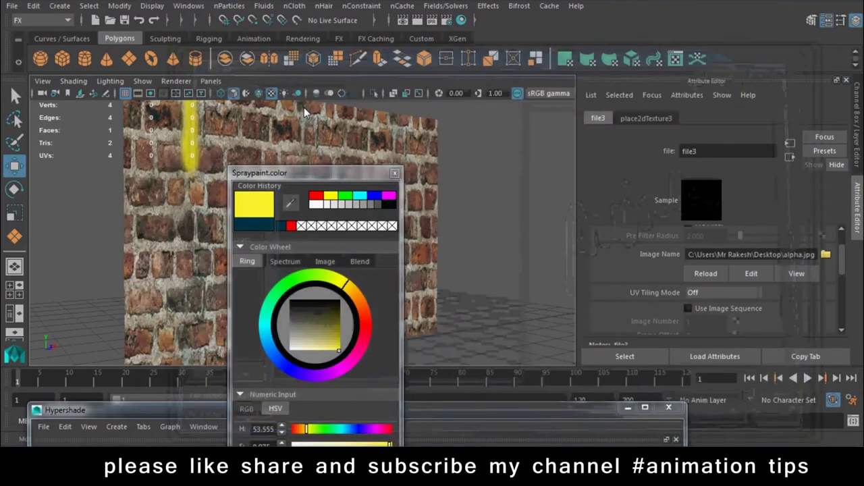
drag(270, 172, 441, 346)
alt+drag(432, 270, 376, 243)
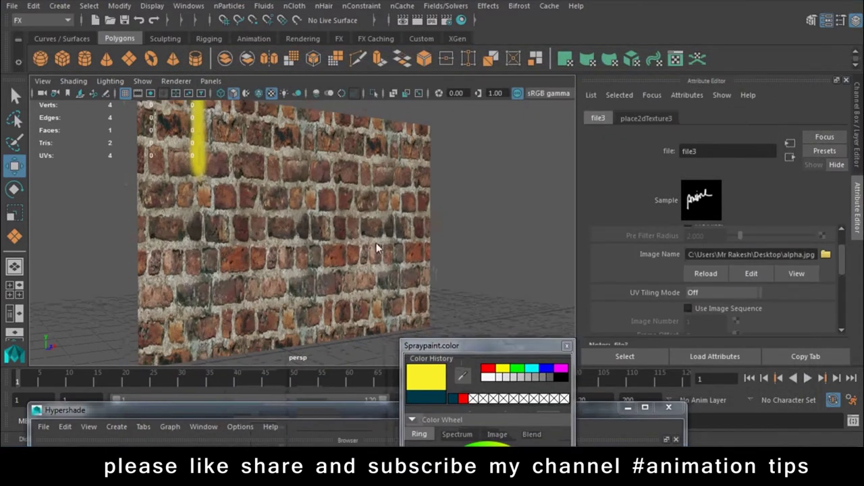
Step: Render the wall showing a thin yellow streak, close Render View, and select the plane
click(417, 21)
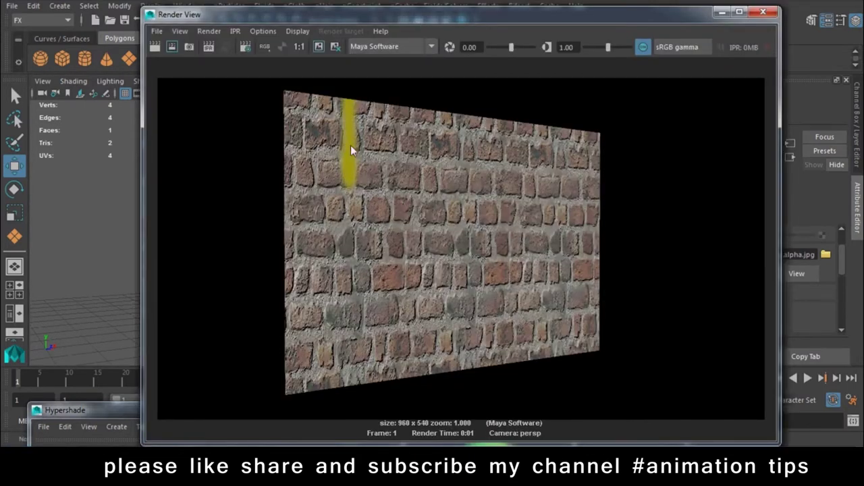
click(763, 11)
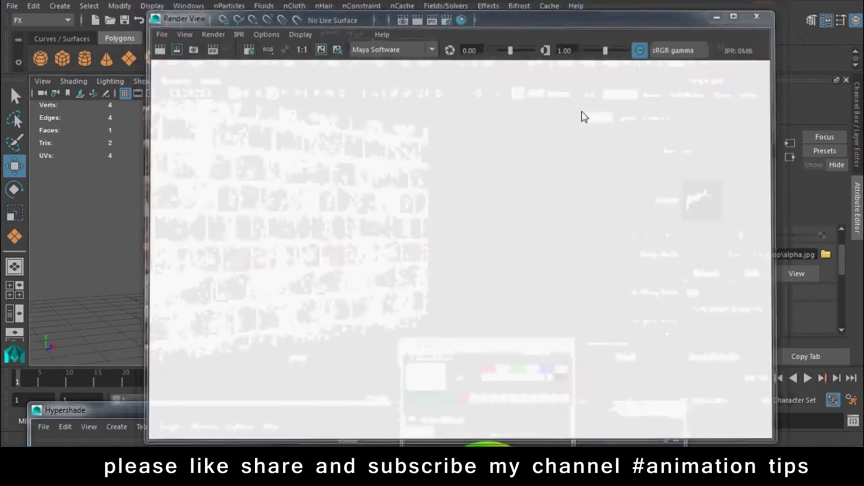
click(297, 231)
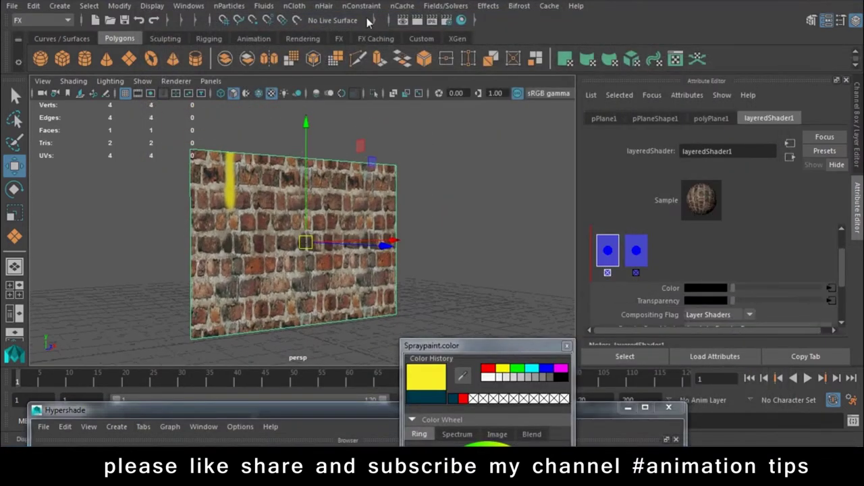
click(42, 20)
Step: Switch to the Modeling menu set, normalize the plane's UVs, and render the Anim graffiti
click(46, 35)
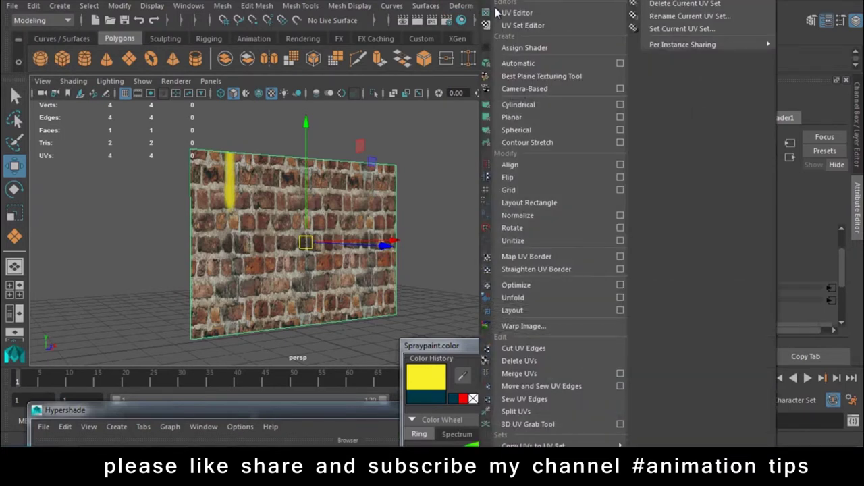
click(524, 218)
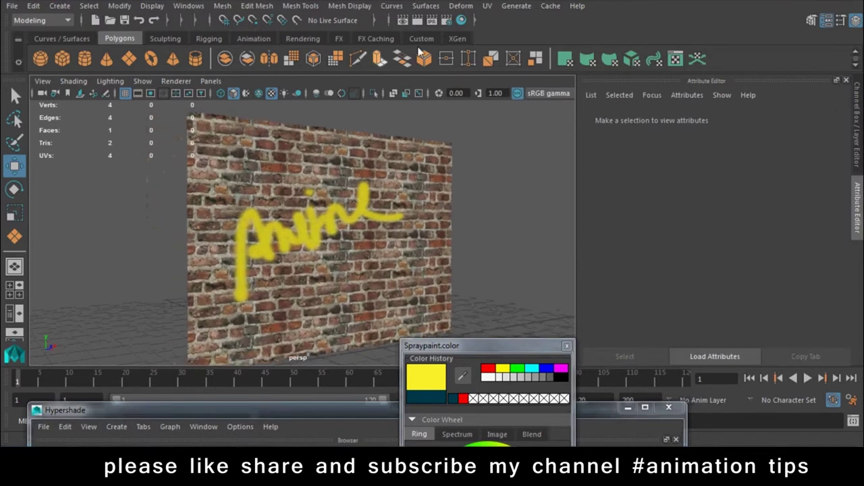
click(421, 20)
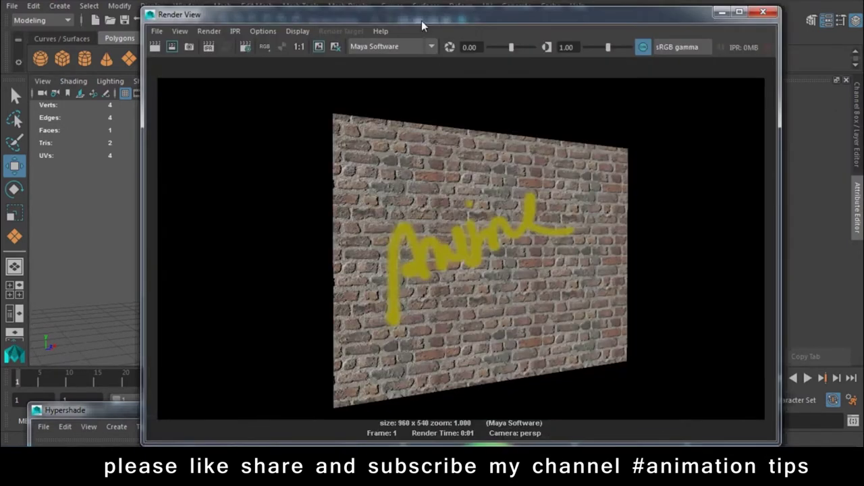
Step: Turn off sRGB gamma, dolly in on the graffiti, render a close-up, then close Render View
click(643, 46)
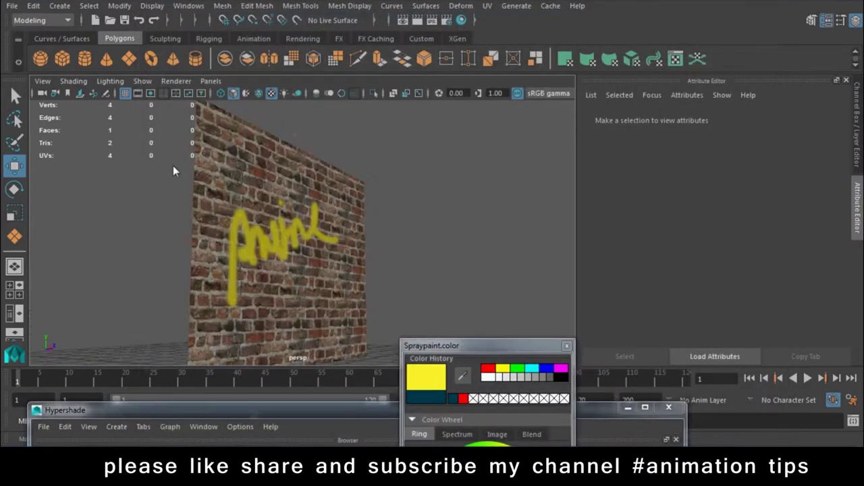
mouse_move(173, 165)
alt+right_down()
mouse_move(258, 271)
mouse_move(349, 218)
mouse_move(472, 311)
alt+right_up()
click(416, 21)
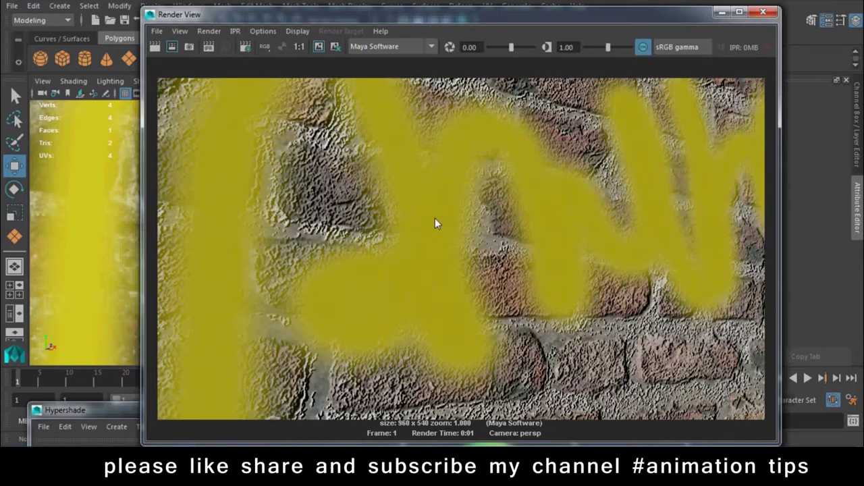
click(763, 11)
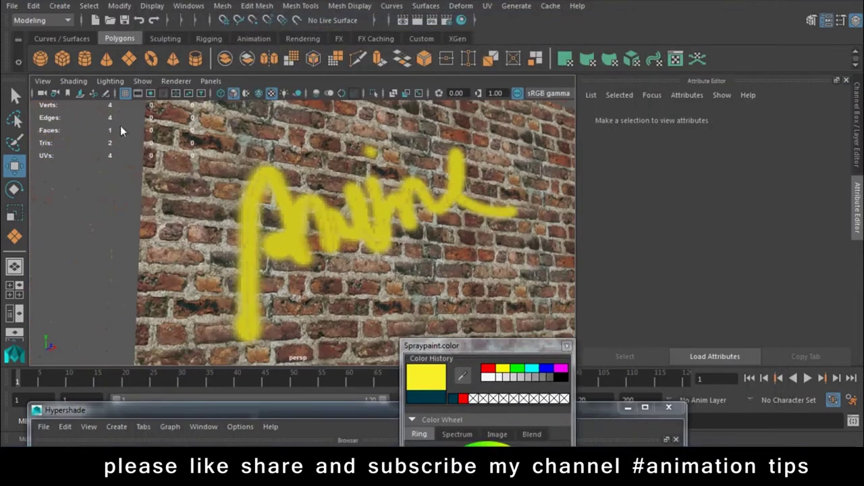
Step: Check the Brick layer in layeredShader1, then open the Spraypaint material's attributes
click(392, 240)
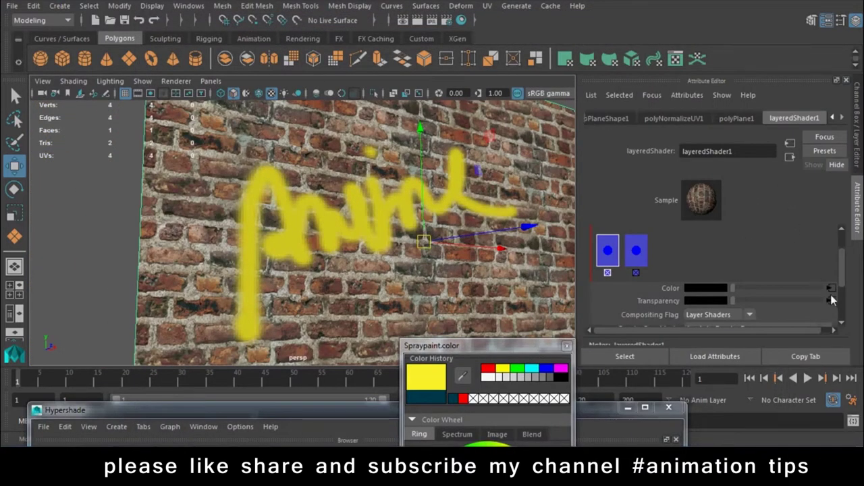
click(633, 250)
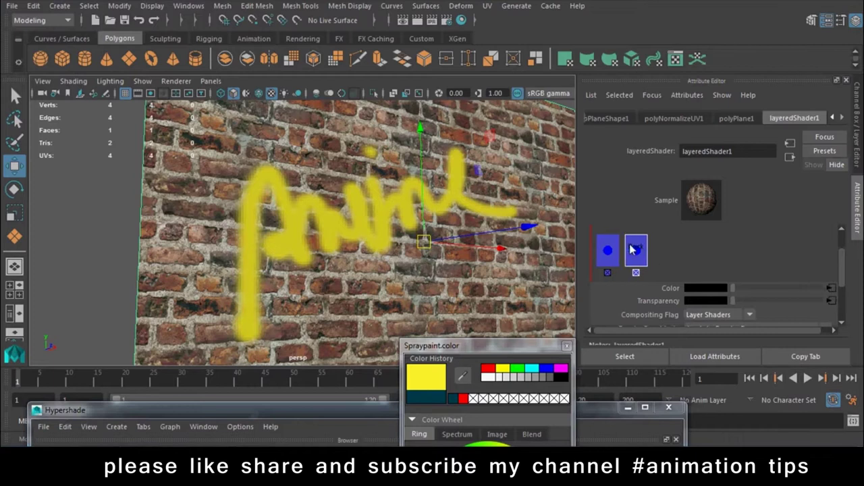
click(832, 300)
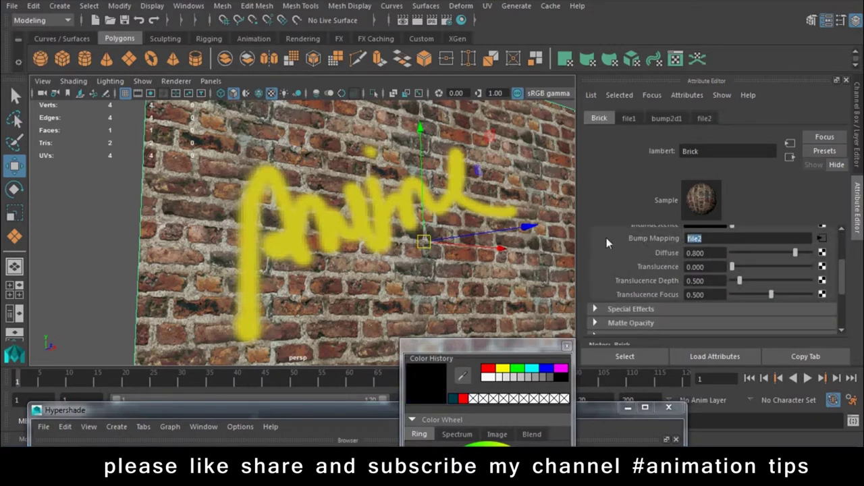
click(330, 219)
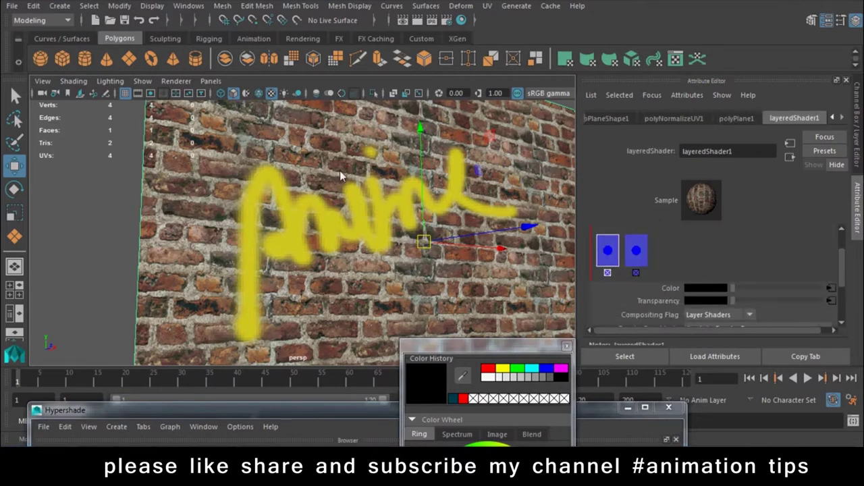
click(613, 252)
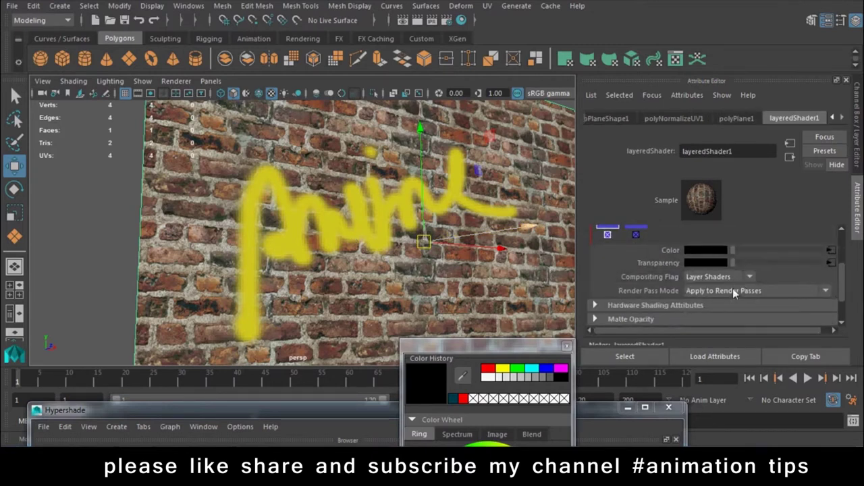
click(831, 288)
scroll(740, 281, down, 2)
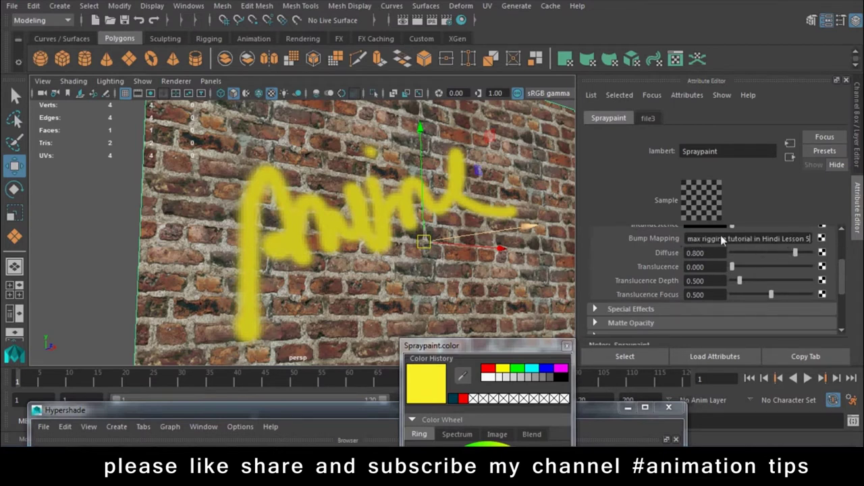
Step: Connect file2 as Spraypaint's bump map with Bump Depth 0.1 and test-render it
key(BackSpace)
key(BackSpace)
key(BackSpace)
text(file)
key(Return)
click(719, 261)
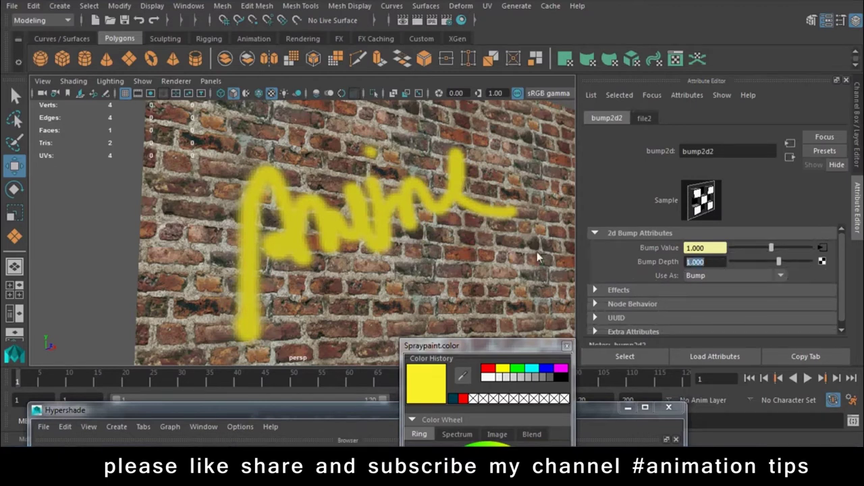
text(0.1)
key(Return)
click(423, 20)
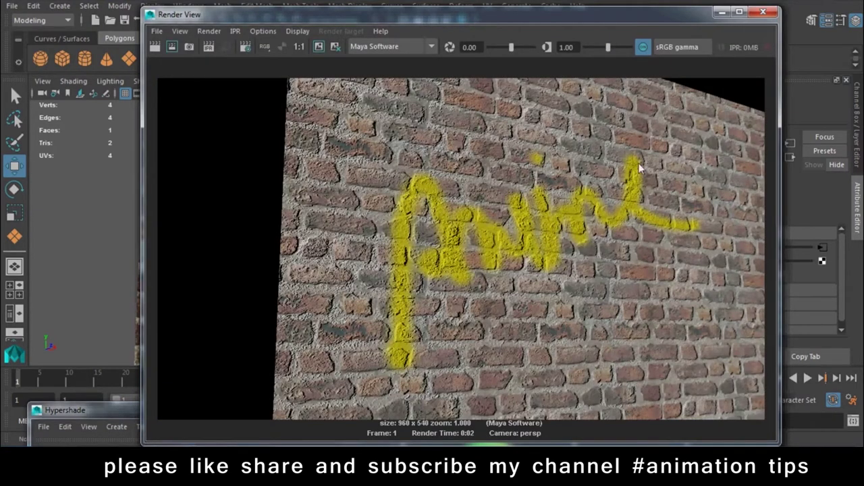
click(642, 47)
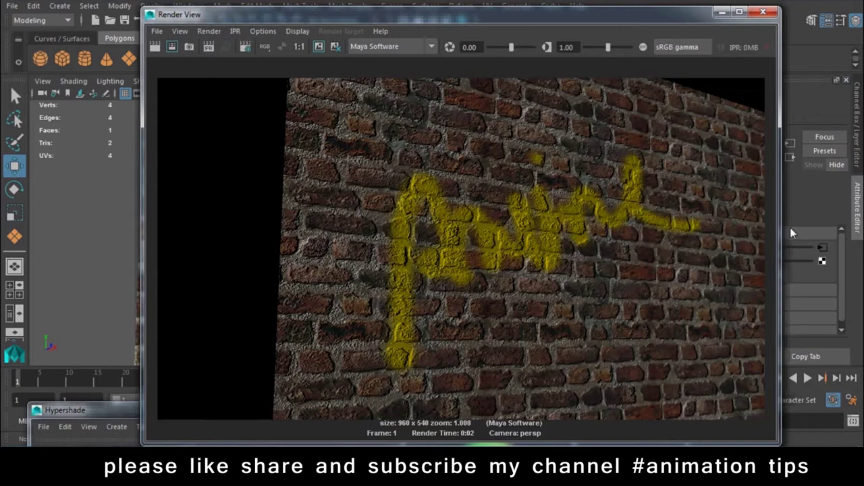
Step: Close Render View, assign a new green layeredShader2 to the wall, and raise Hypershade
click(763, 12)
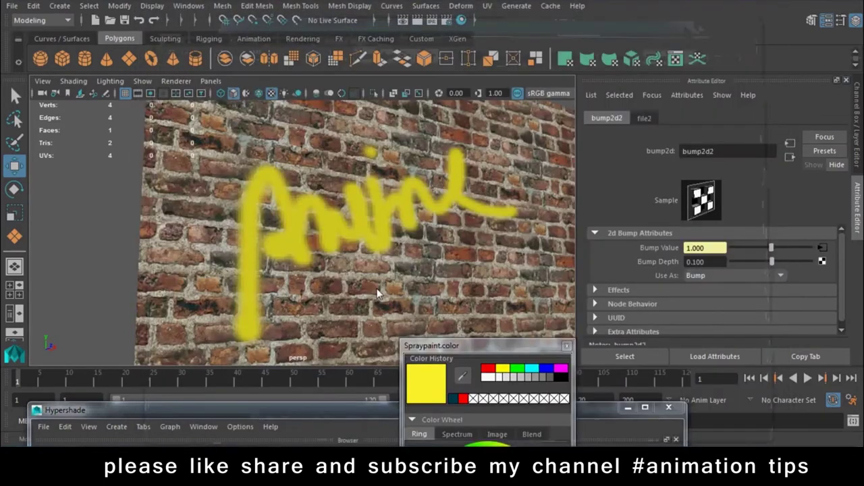
mouse_move(344, 174)
right_down()
mouse_move(369, 414)
mouse_move(455, 383)
right_up()
drag(330, 416, 516, 79)
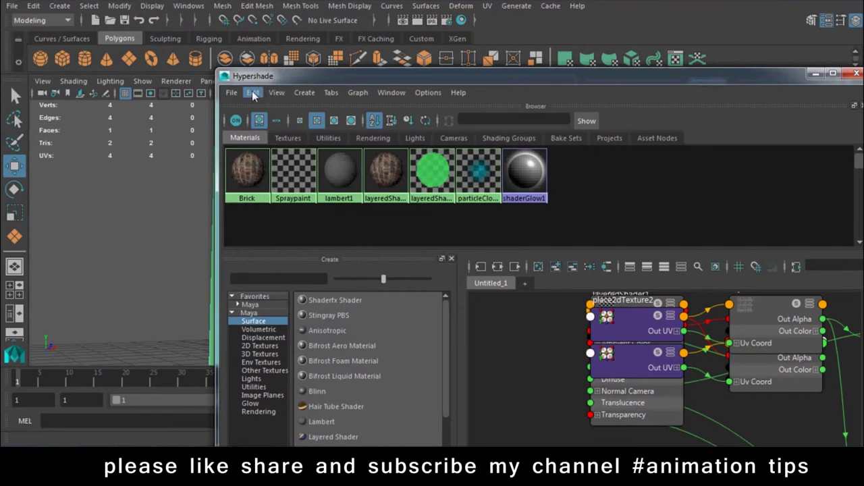
Step: Delete unused shading nodes, leaving lambert1, layeredShader2, particleCloud1 and shaderGlow1, and reposition Hypershade
click(253, 92)
click(307, 131)
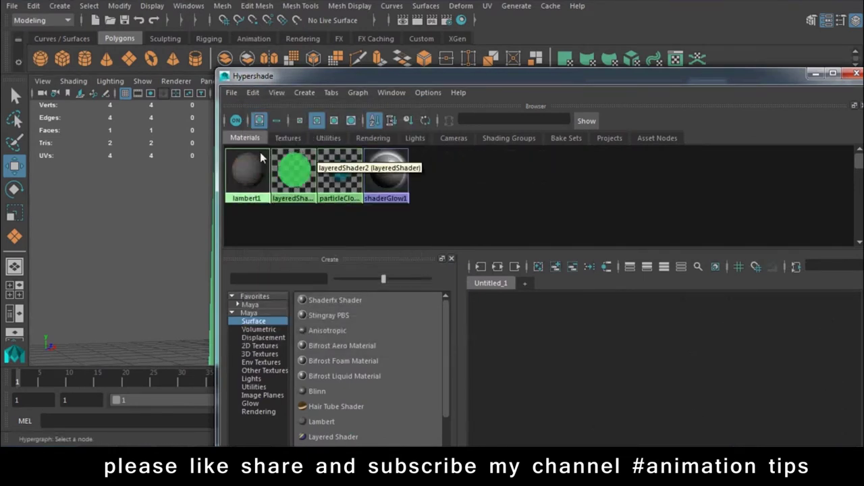
click(301, 187)
drag(711, 80, 541, 394)
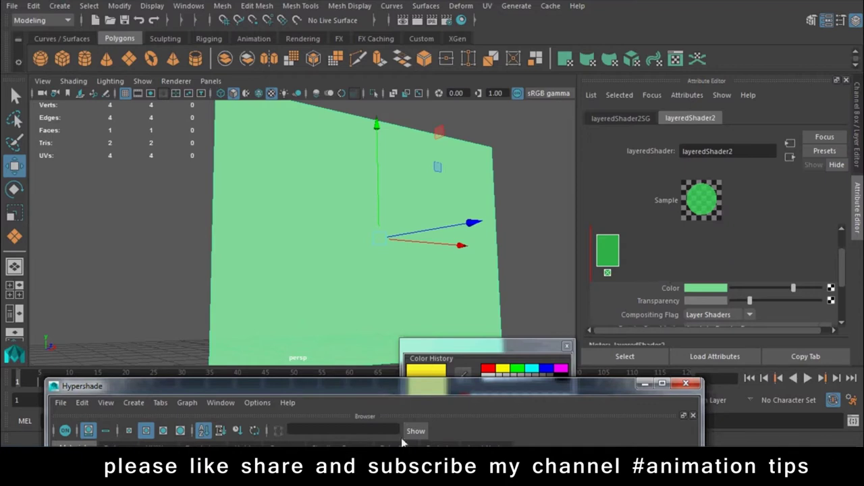
drag(401, 391, 388, 55)
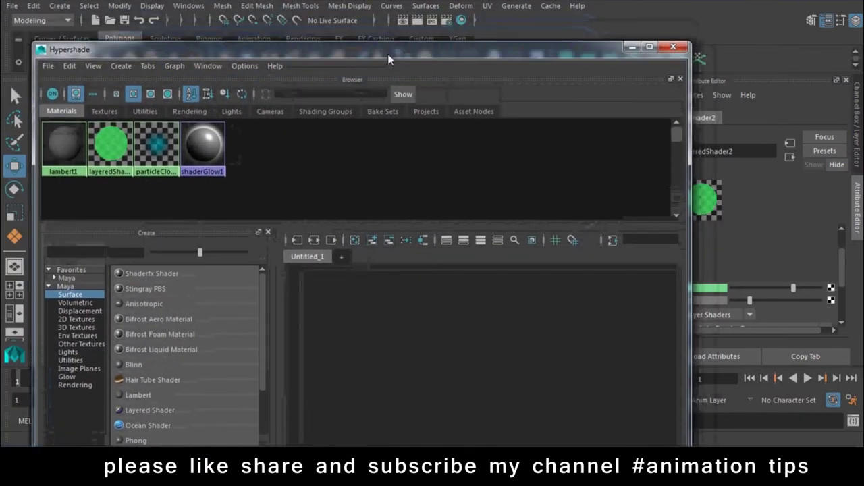
Step: Create a Lambert material named Bricks
drag(690, 158, 519, 166)
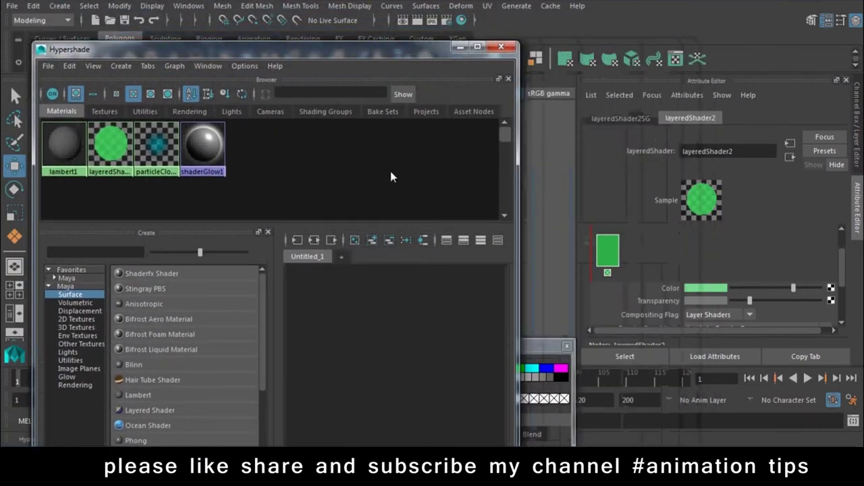
click(121, 67)
mouse_move(138, 88)
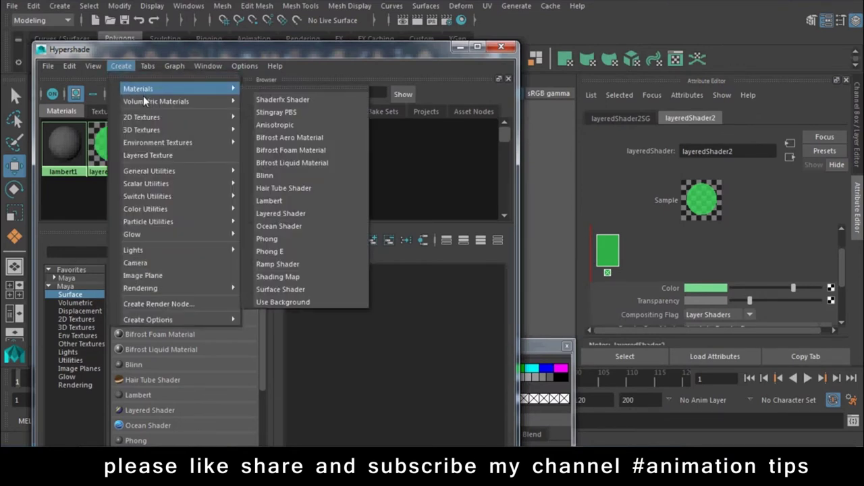
click(269, 200)
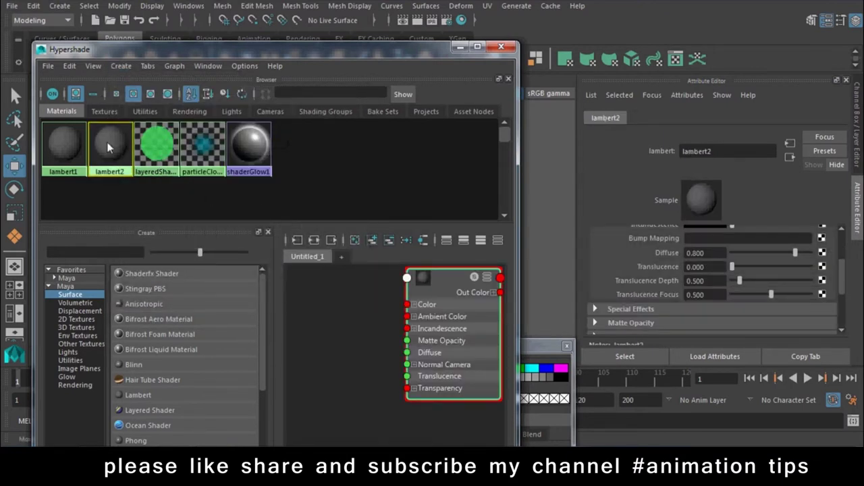
drag(726, 152, 586, 149)
text(Bricks)
key(Return)
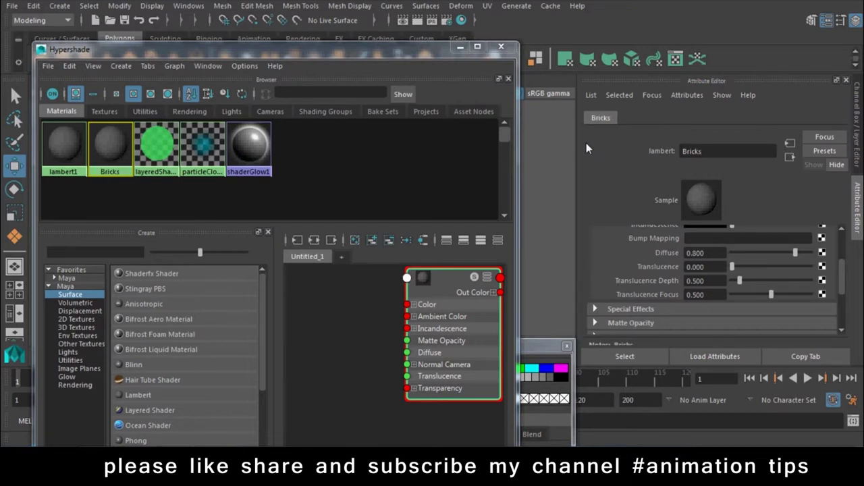
Step: Create a second Lambert material named SPray_Paint
click(114, 68)
mouse_move(137, 89)
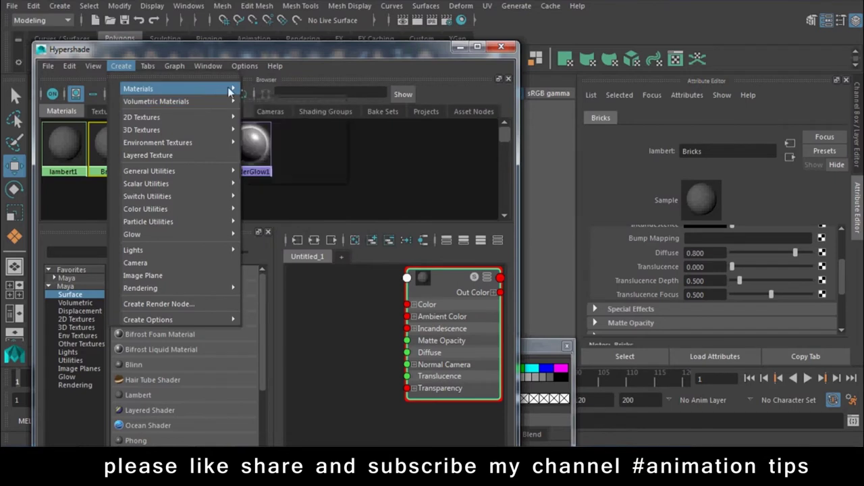
click(273, 200)
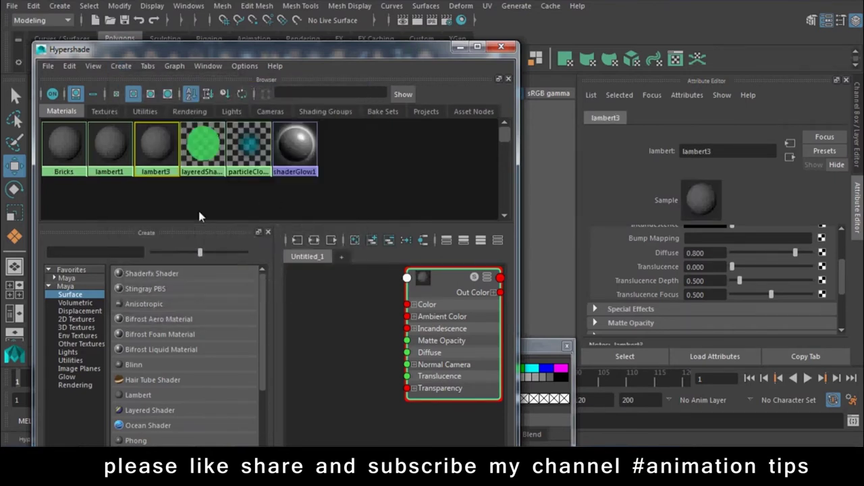
double_click(697, 150)
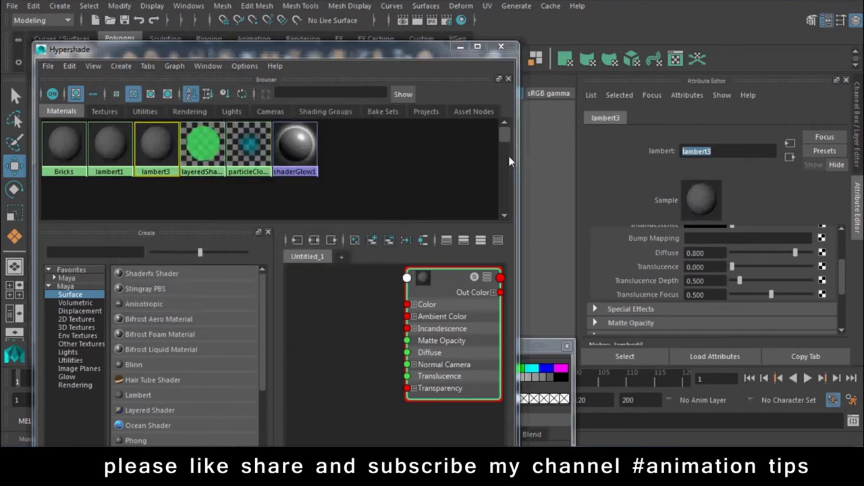
text(s)
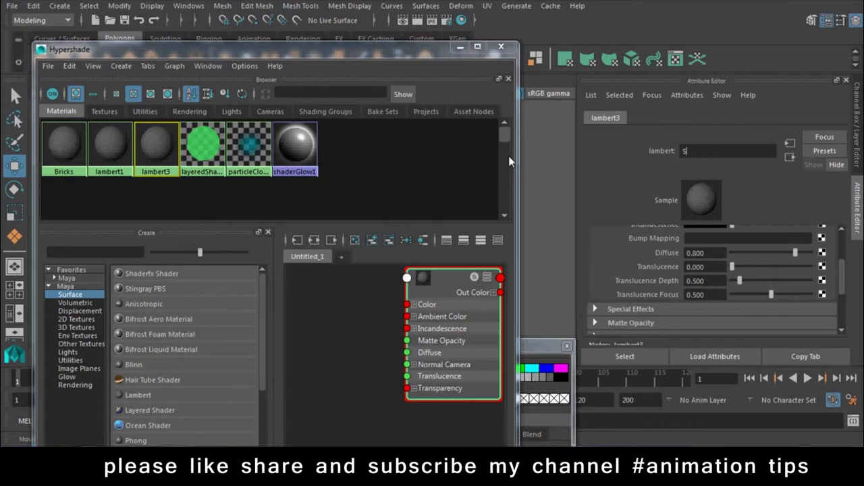
text(Pray)
text(nt)
key(Return)
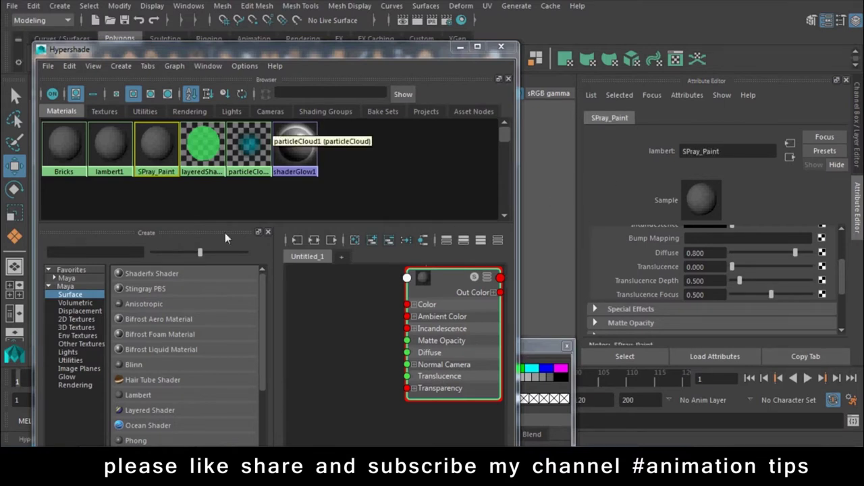
Step: Add SPray_Paint and Bricks as layers of layeredShader2 and remove the default green layers
click(202, 153)
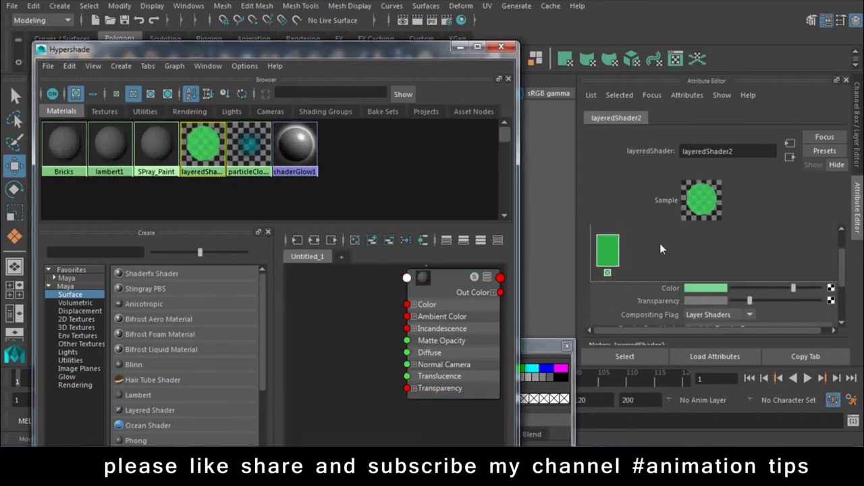
middle_drag(660, 243, 655, 249)
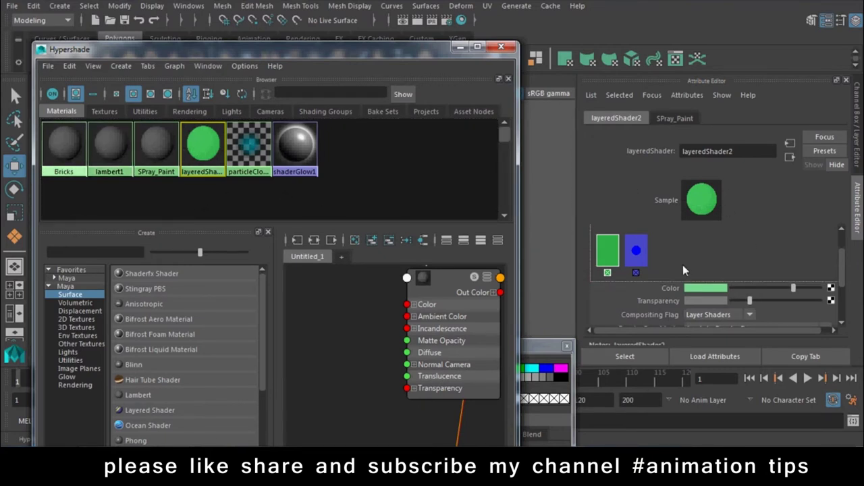
middle_drag(683, 265, 678, 262)
click(606, 273)
click(606, 273)
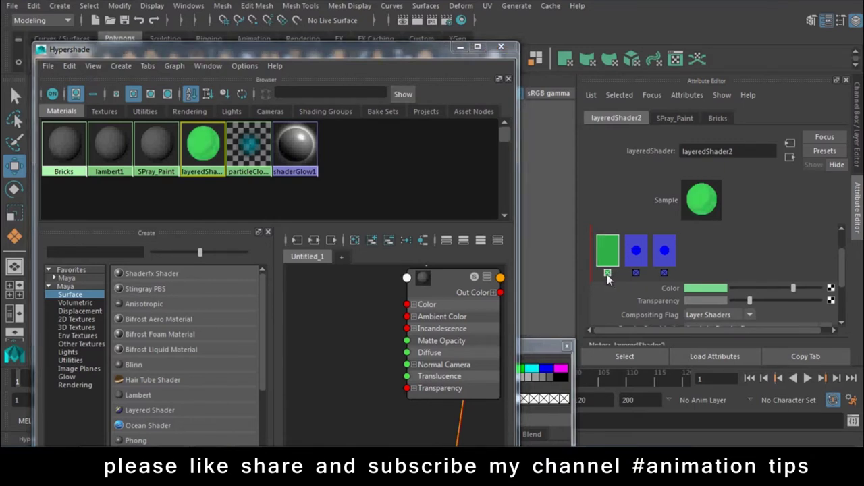
click(607, 274)
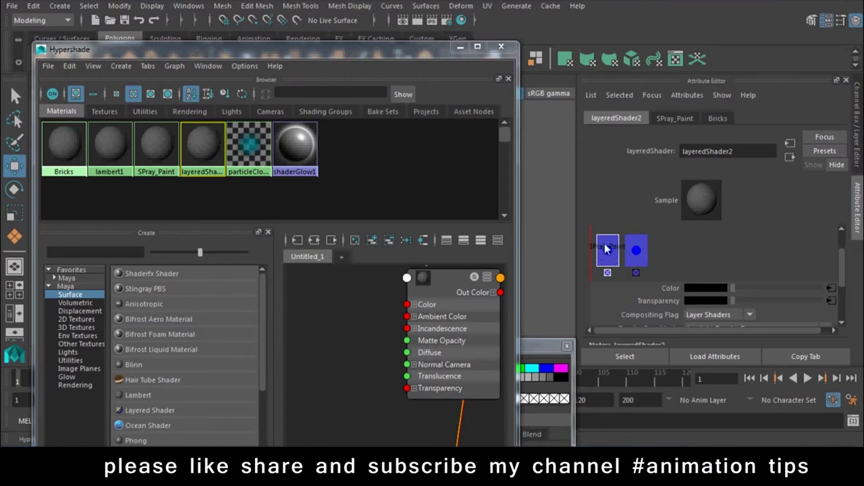
Step: Connect a File texture node to the Bricks material's Color
click(635, 267)
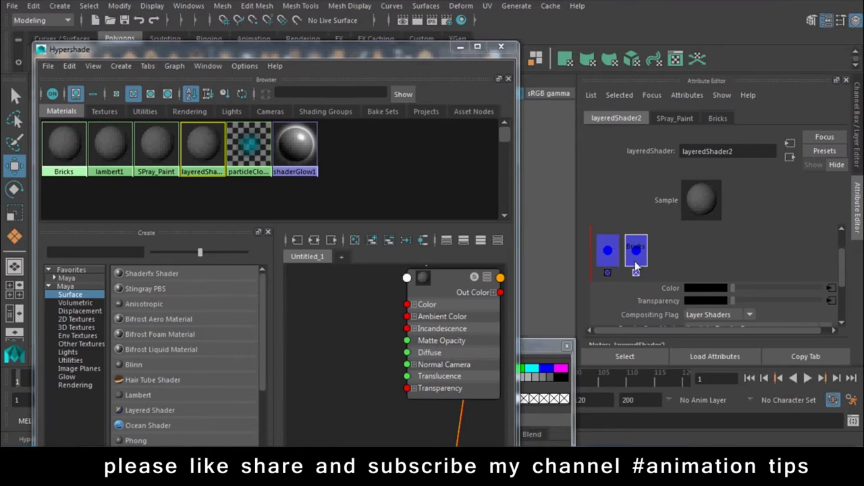
click(831, 288)
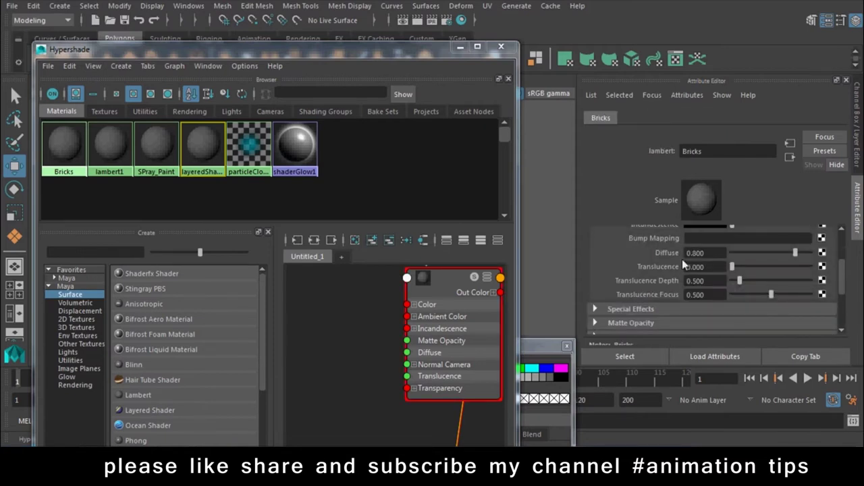
click(821, 262)
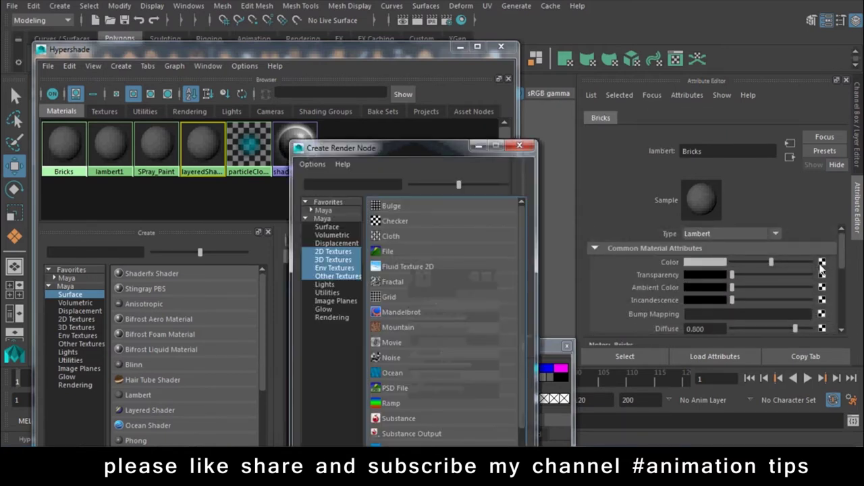
click(387, 249)
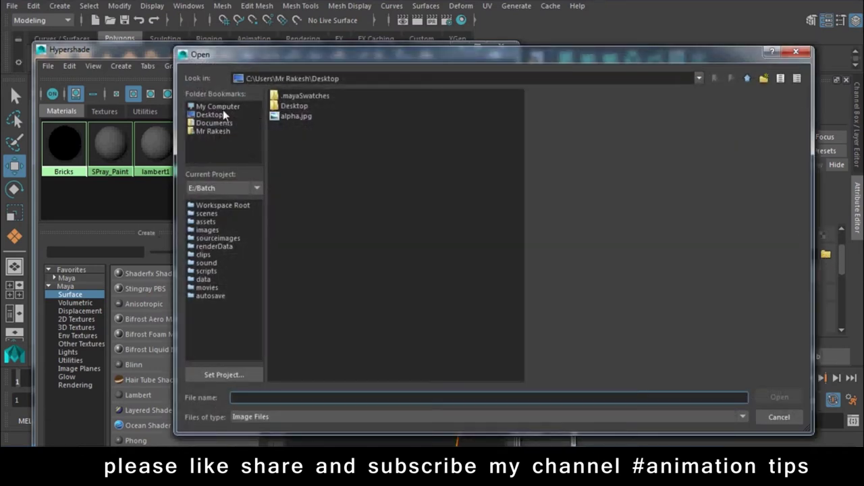
Step: Load dcv.JPG from D:\DATA\textures\3d--total\vol-1\BRICK into the file texture
click(221, 107)
double_click(297, 105)
double_click(289, 187)
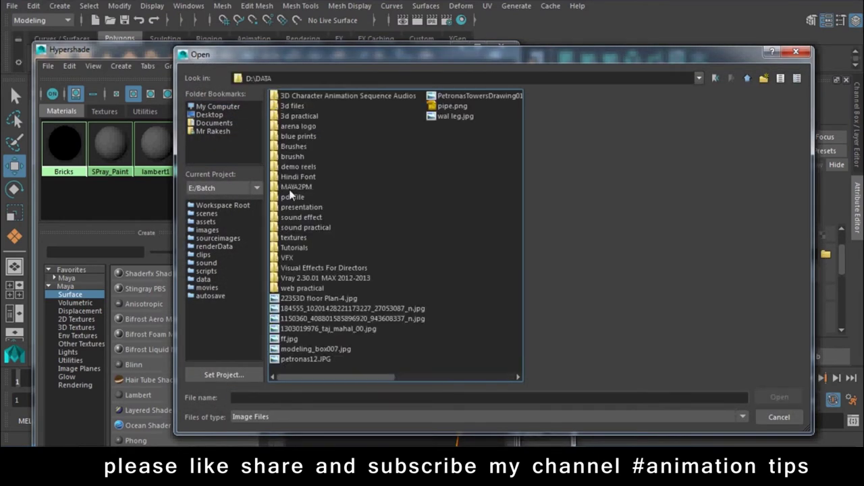
double_click(289, 237)
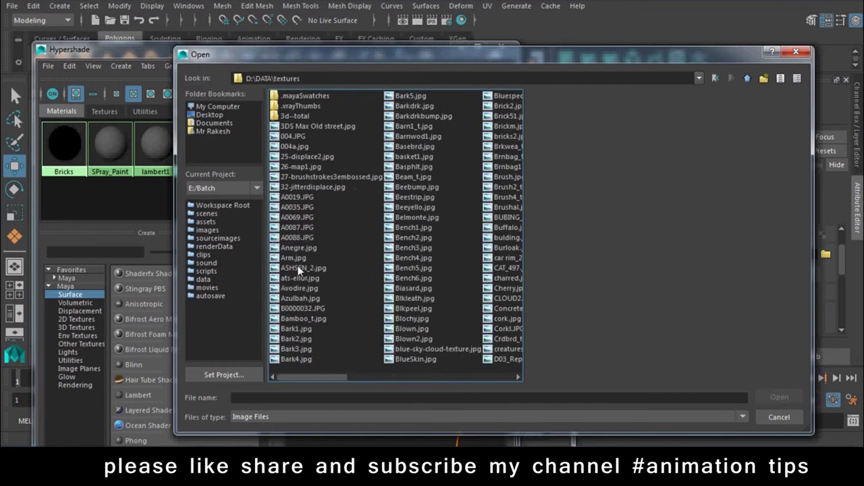
double_click(295, 115)
double_click(295, 115)
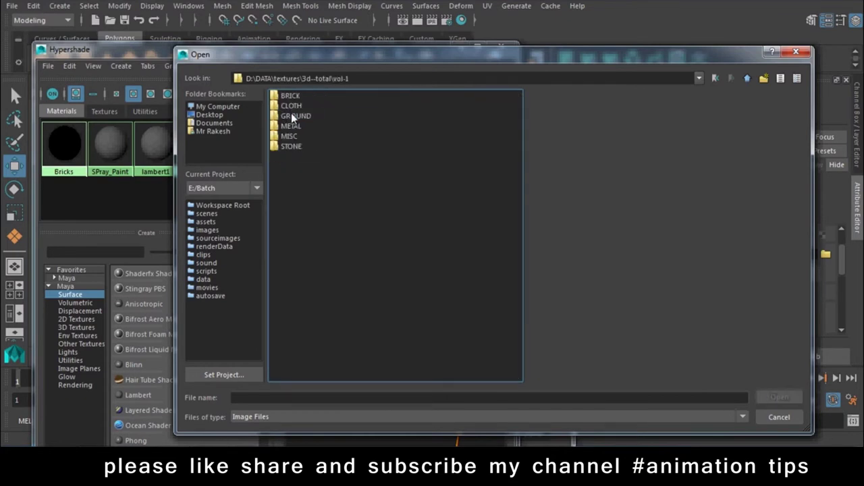
double_click(298, 101)
click(295, 106)
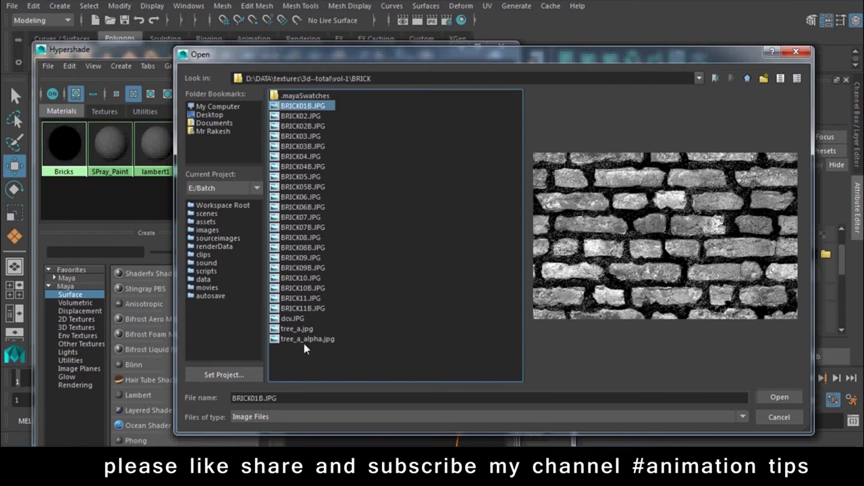
click(297, 319)
click(766, 398)
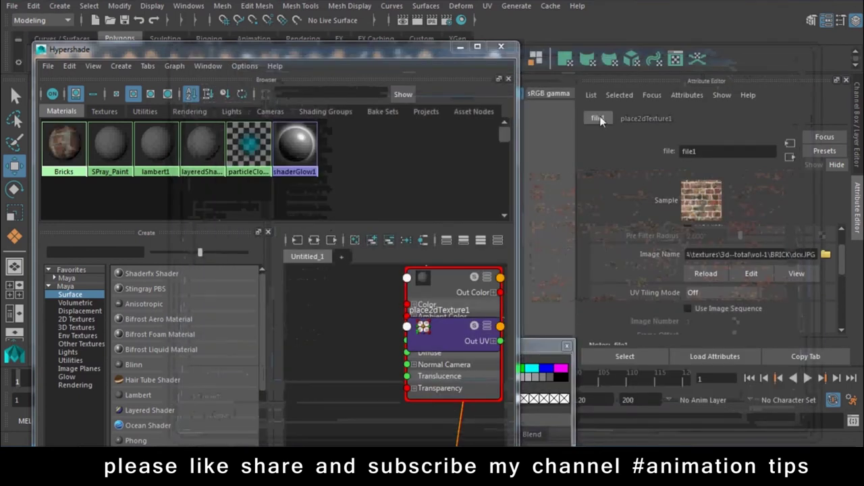
Step: Set place2dTexture1 Repeat UV to 3 by 3 and return to Bricks
click(647, 118)
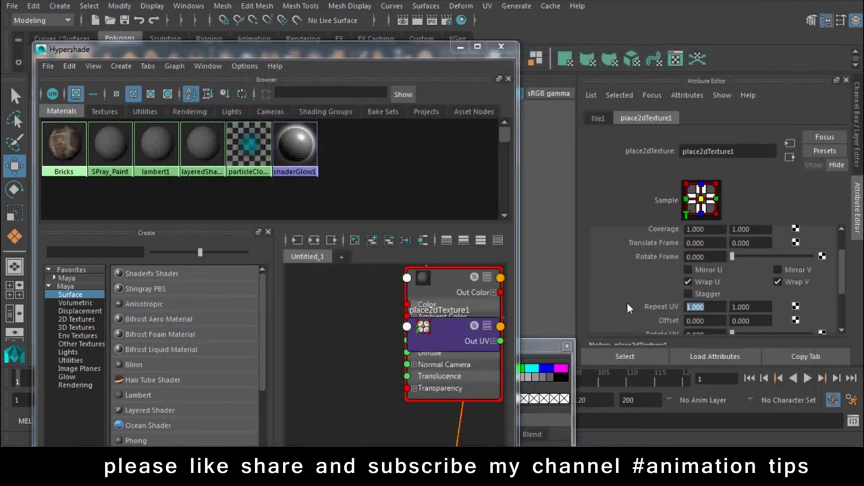
key(Tab)
text(3)
key(Return)
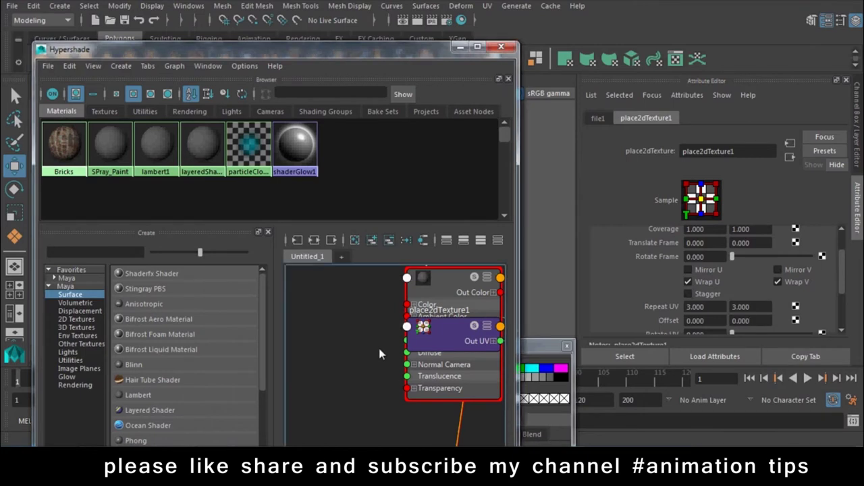
click(64, 145)
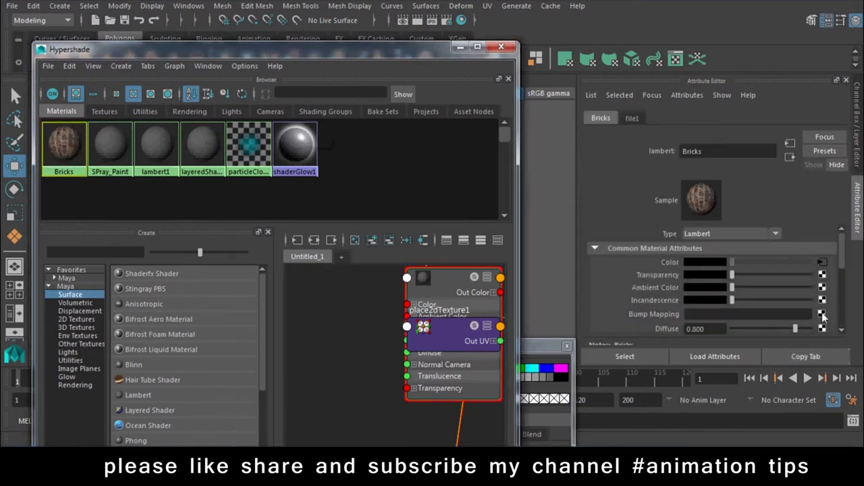
Step: Add a file texture as the Bricks bump map and load BRICK01B.JPG into it
click(822, 314)
click(388, 252)
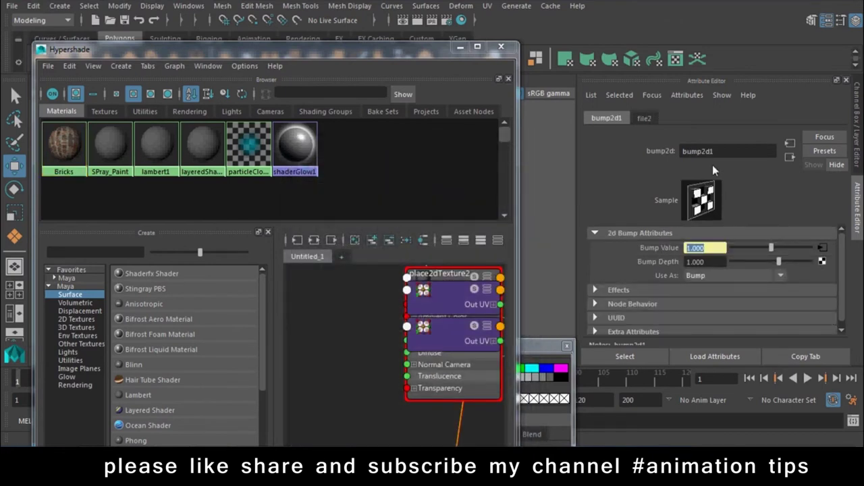
click(650, 119)
click(827, 255)
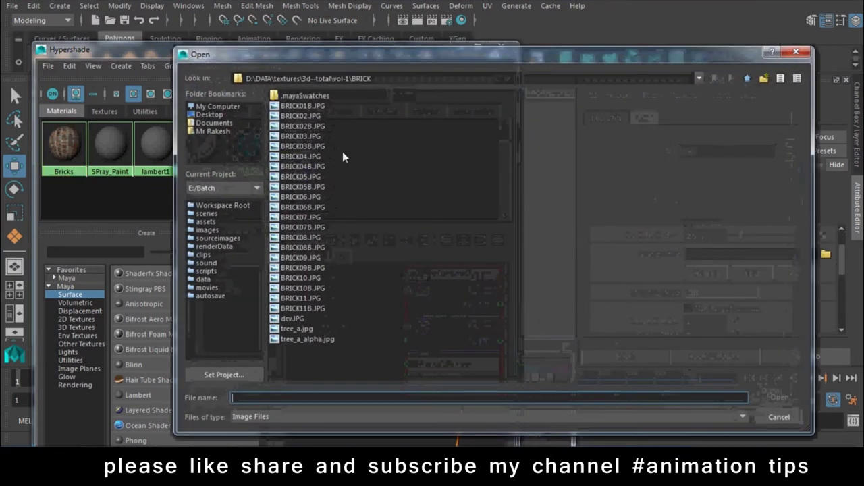
click(308, 105)
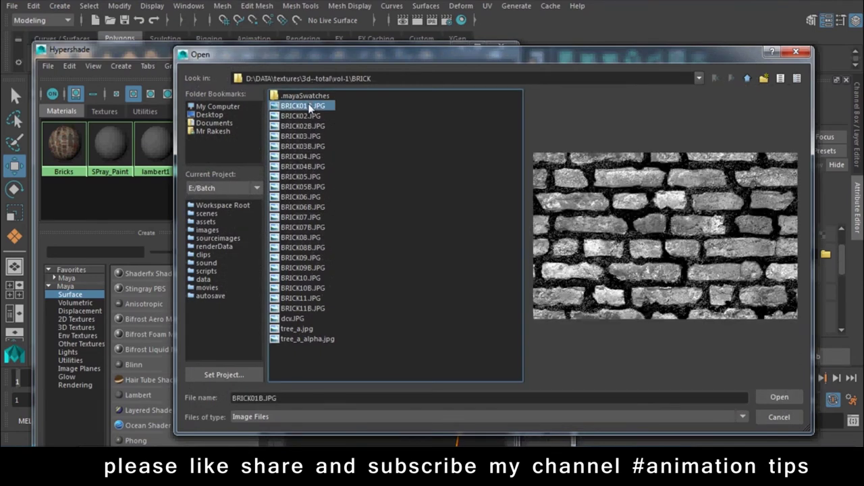
double_click(308, 104)
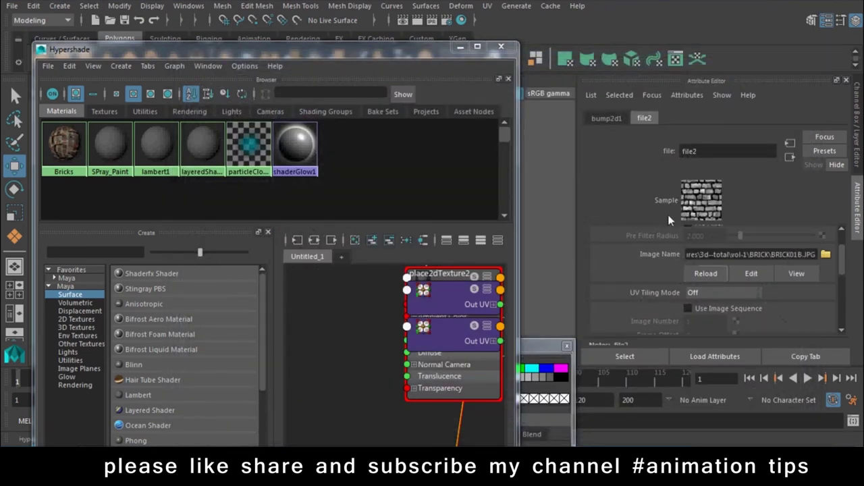
Step: Check the bump node and brick colour texture, then reselect the Bricks material
click(608, 117)
click(641, 119)
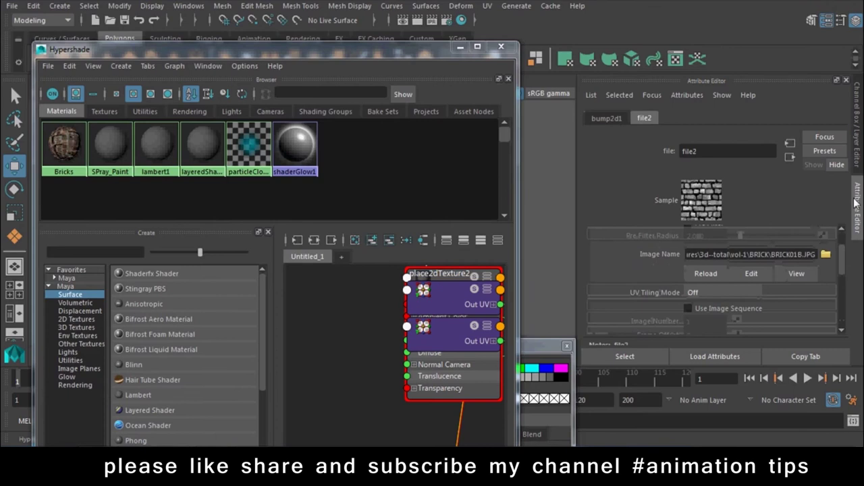
click(791, 160)
click(645, 118)
click(787, 157)
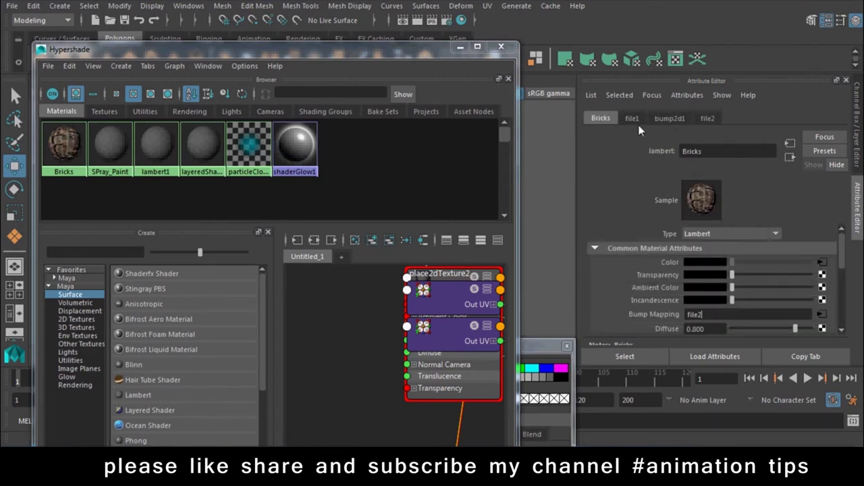
click(635, 120)
click(792, 144)
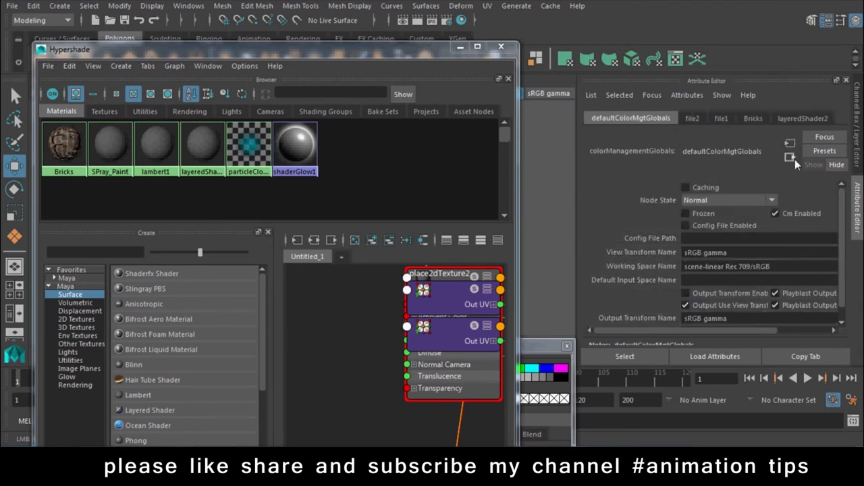
click(64, 145)
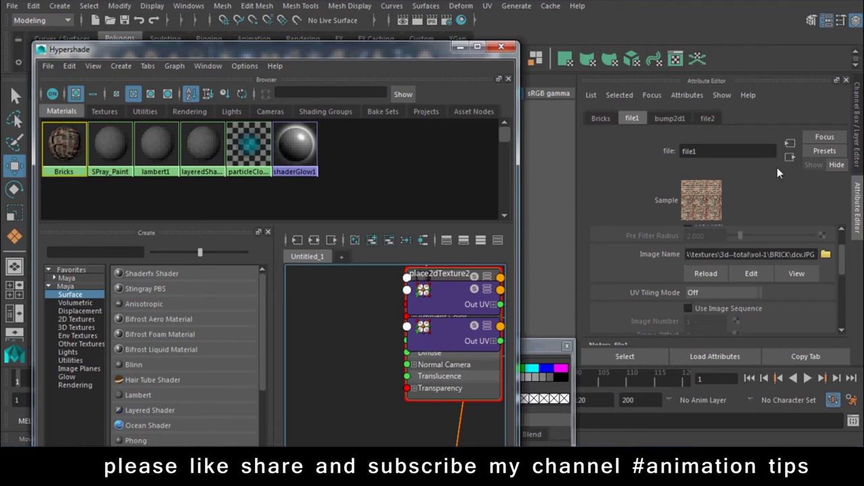
Step: Set the bump texture placement's Repeat UV to 3 by 3 and render a test frame
click(439, 273)
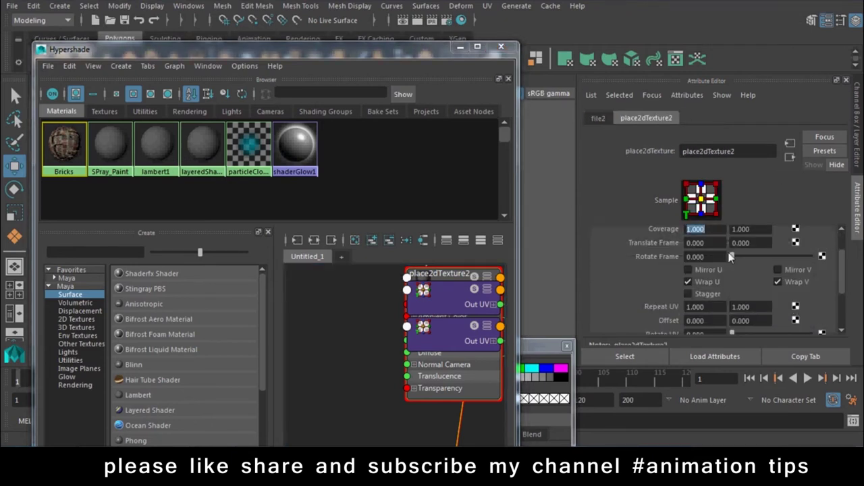
click(697, 307)
click(755, 308)
text(3)
click(751, 320)
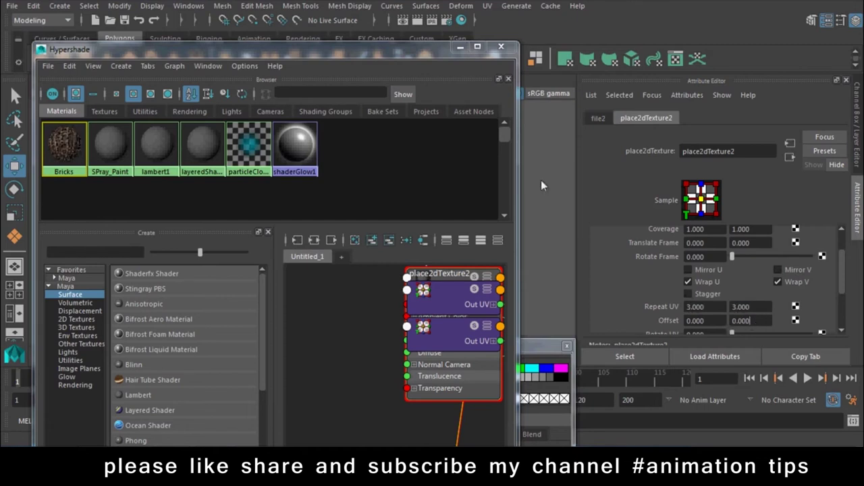
click(420, 18)
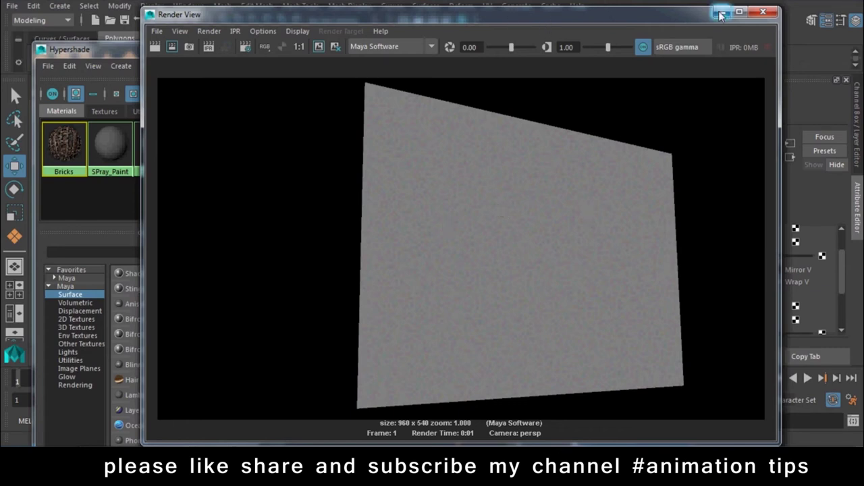
Step: Bring Hypershade back to the front and select the SPray_Paint material swatch
click(73, 53)
click(116, 155)
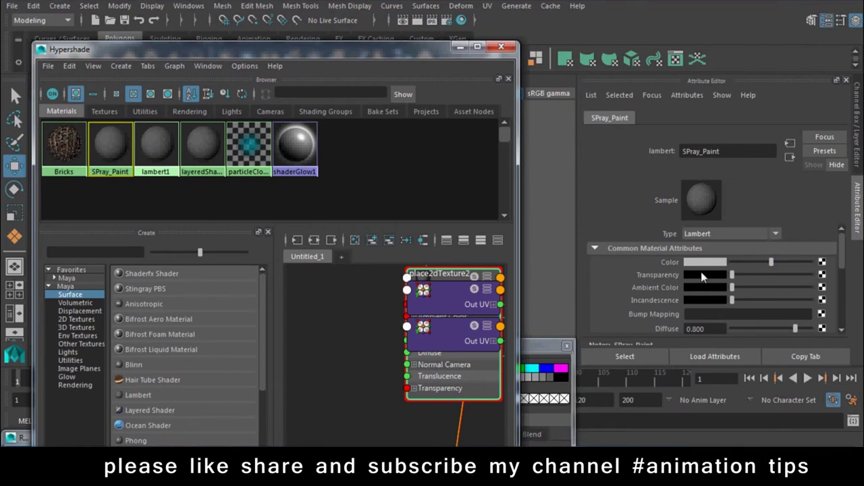
Step: Map a file texture to SPray_Paint's Transparency and load Desktop alpha.jpg into it
click(826, 274)
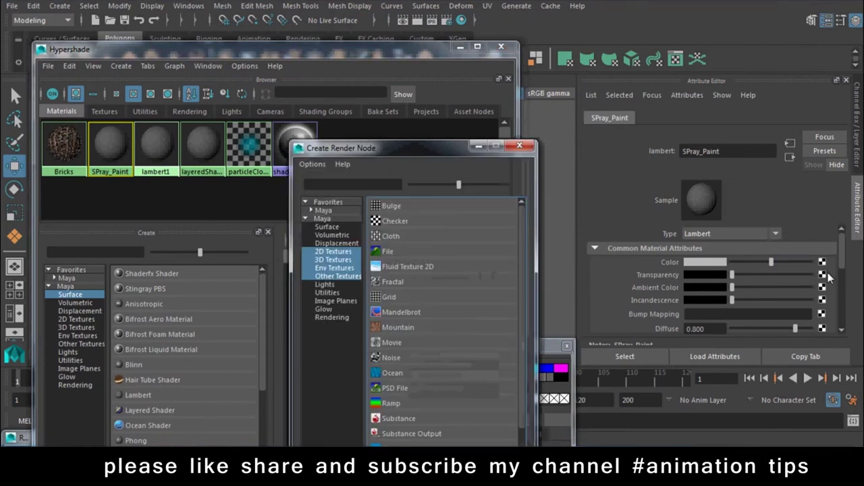
click(415, 250)
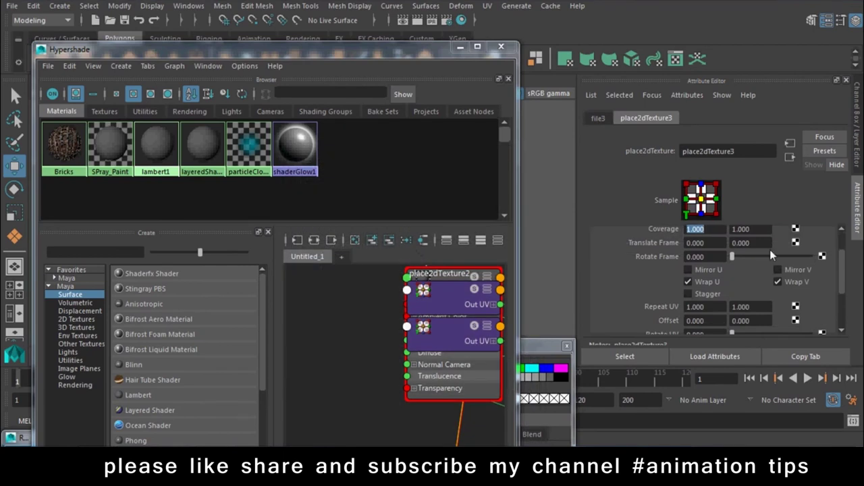
click(592, 118)
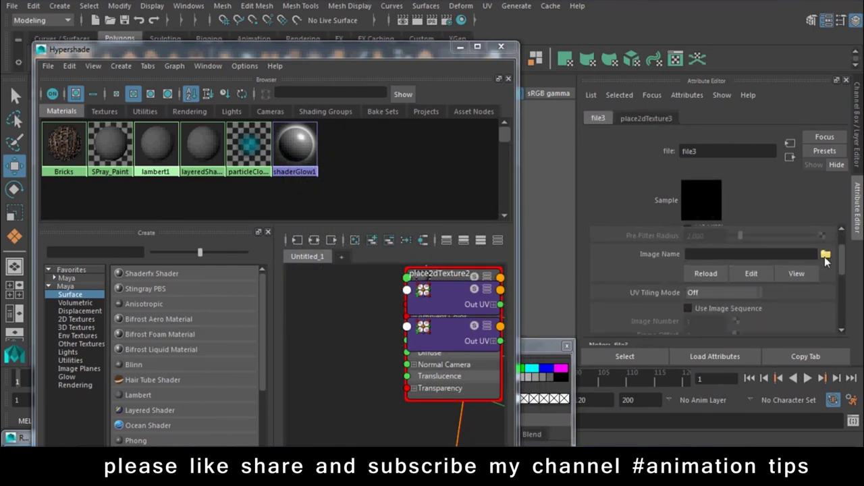
click(825, 254)
click(217, 114)
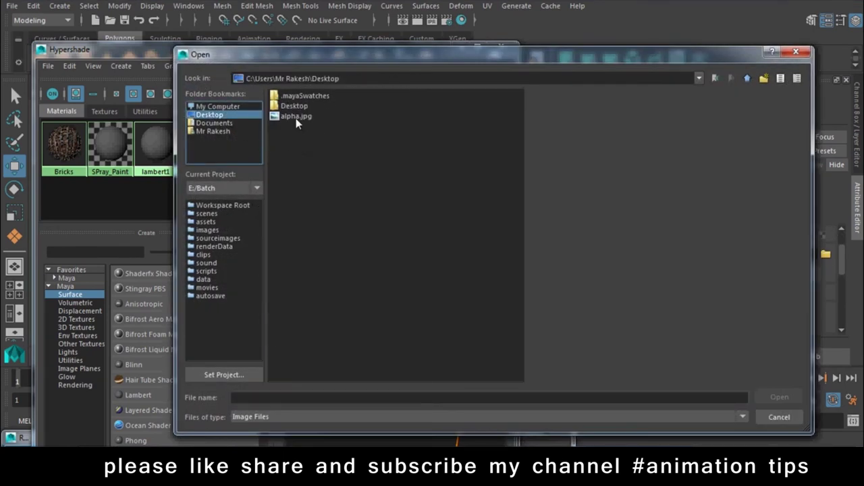
double_click(296, 117)
Step: Select the brick-wall plane and reopen the SPray_Paint material's colour settings
drag(324, 67, 332, 366)
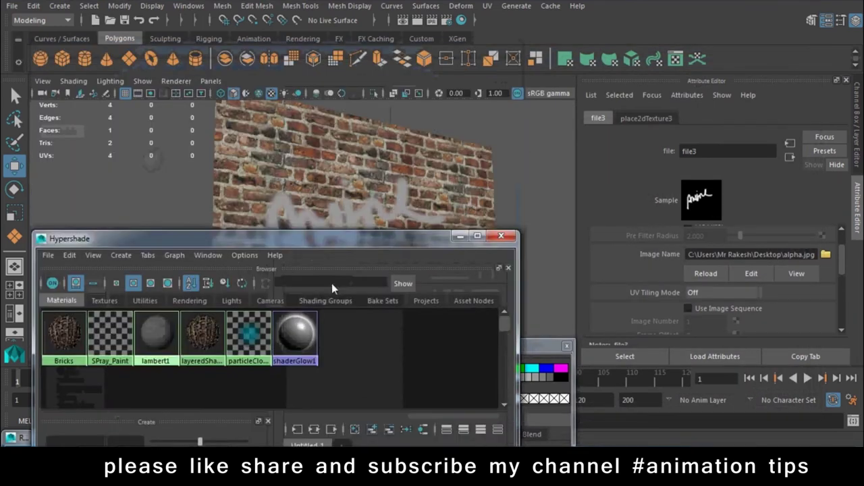
click(334, 198)
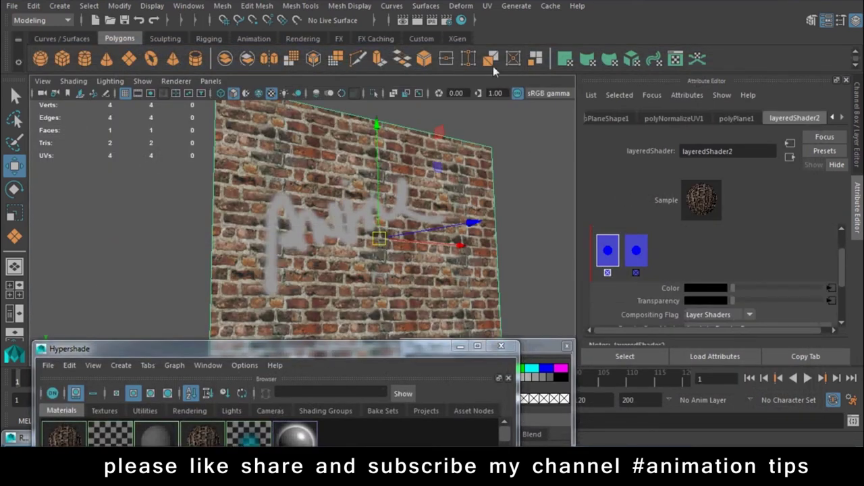
drag(339, 357, 341, 251)
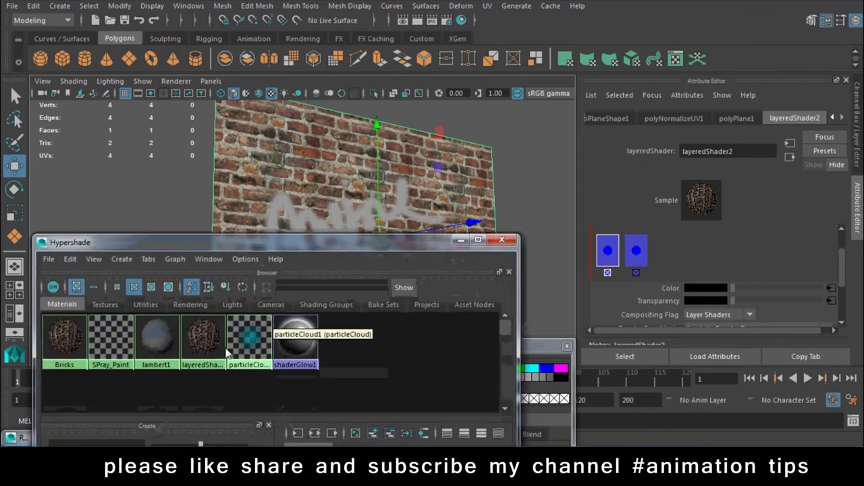
click(169, 335)
click(106, 346)
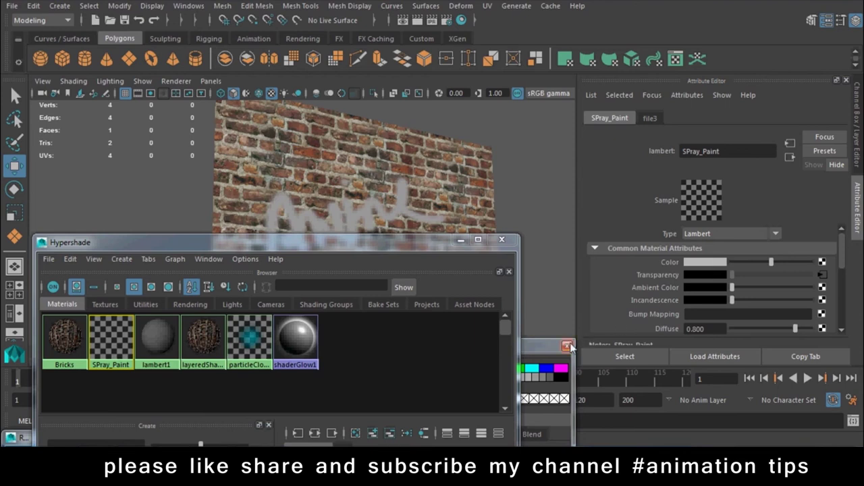
click(693, 262)
Step: Set SPray_Paint's colour to yellow, test-render the wall, and close the Render View
click(507, 385)
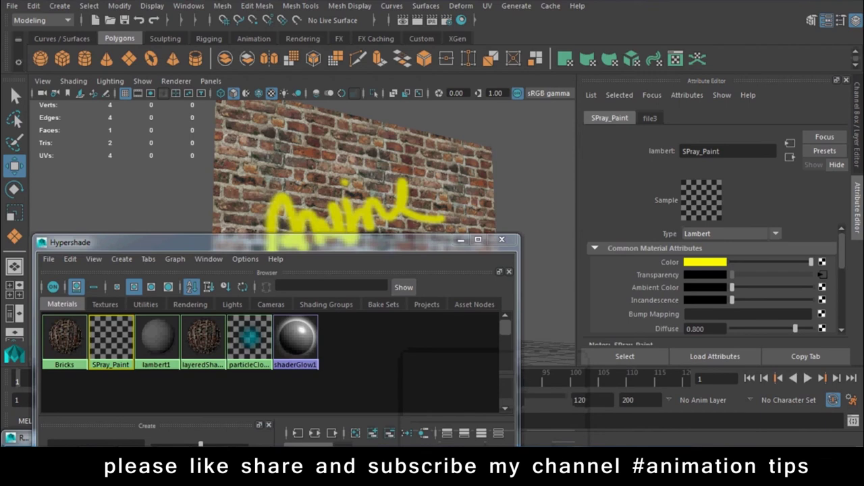
click(422, 23)
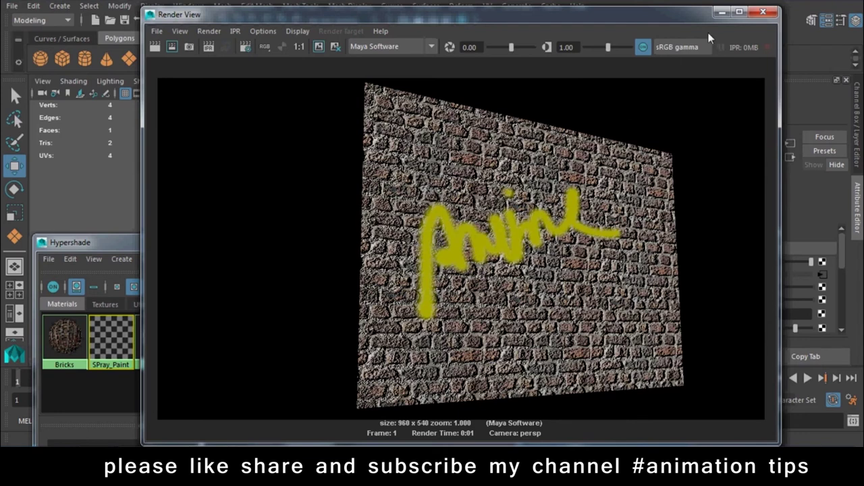
click(763, 12)
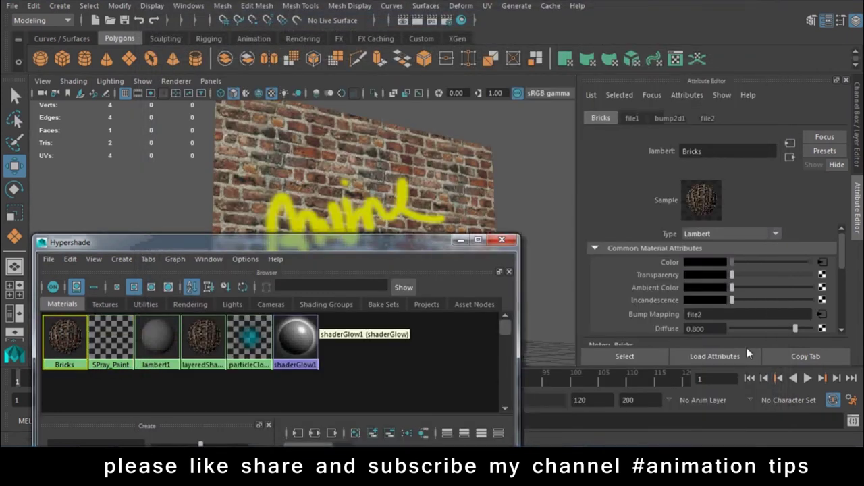
Step: Assign the Bricks bump texture file2 as SPray_Paint's bump map
double_click(694, 314)
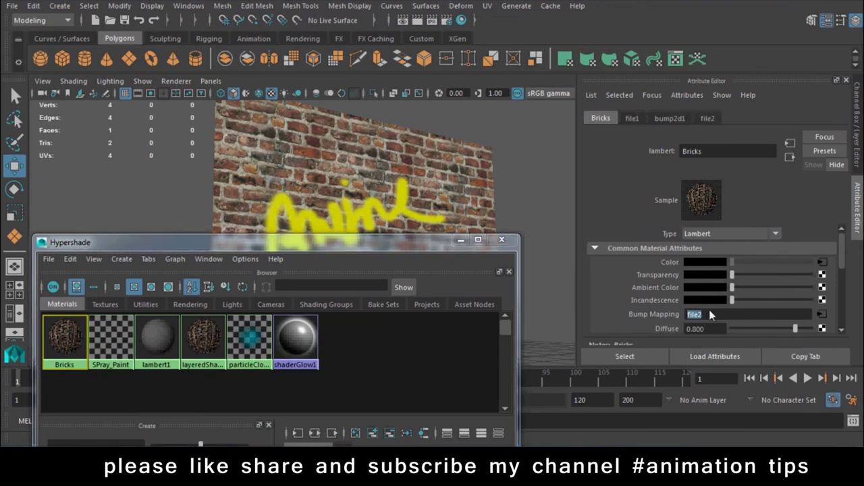
click(111, 338)
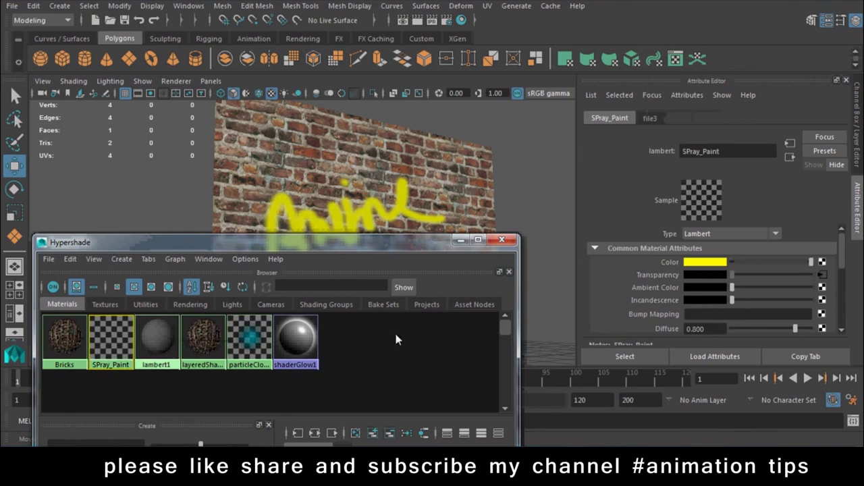
click(730, 318)
text(file2)
key(Return)
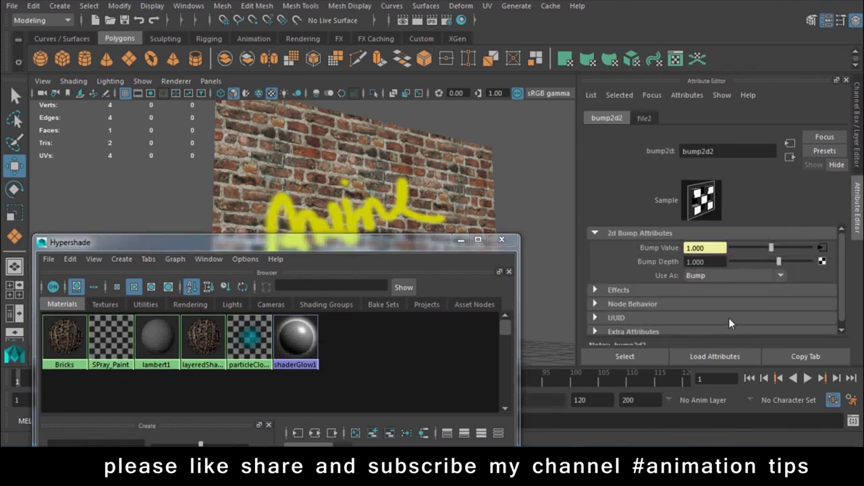
Step: Set the spray-paint Bump Depth to 0.1 and render the bumpy graffiti
double_click(715, 262)
text(0.1)
key(Return)
click(418, 19)
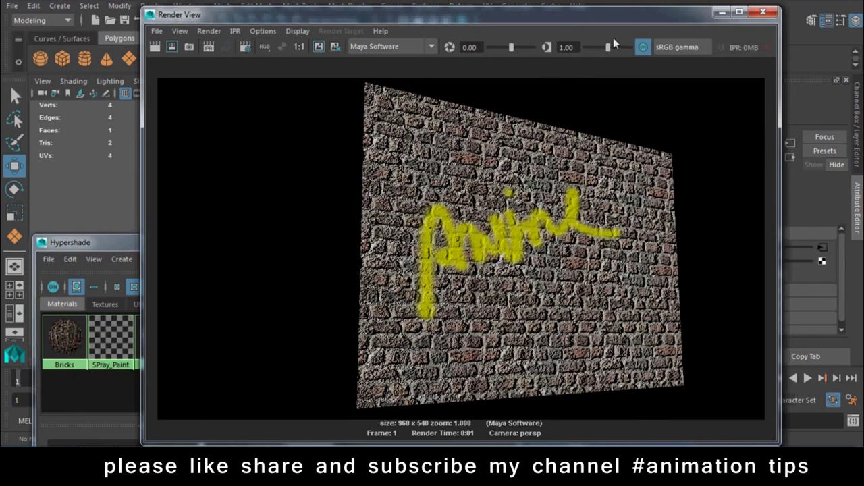
click(641, 47)
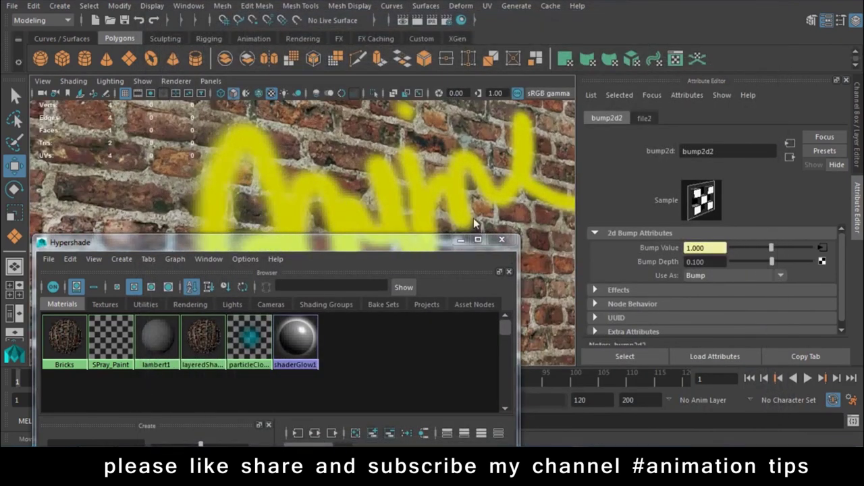
Step: Render a close-up frame of the yellow Anim graffiti embossed with brick relief
click(420, 22)
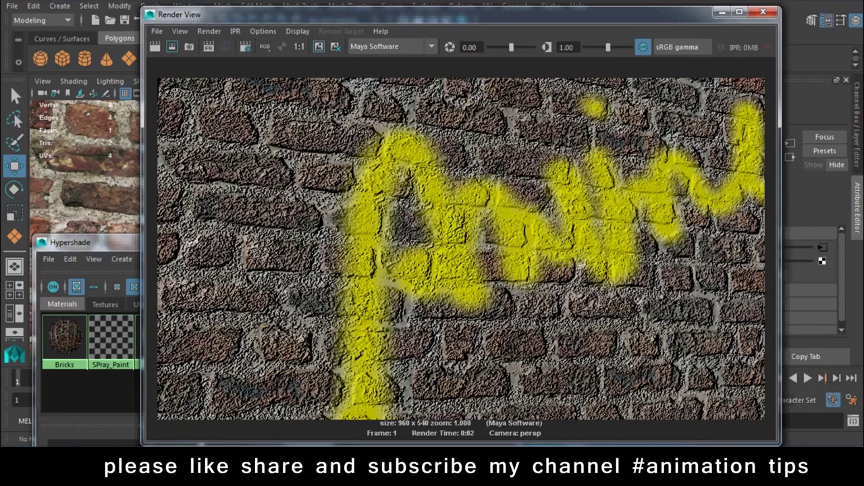
click(754, 374)
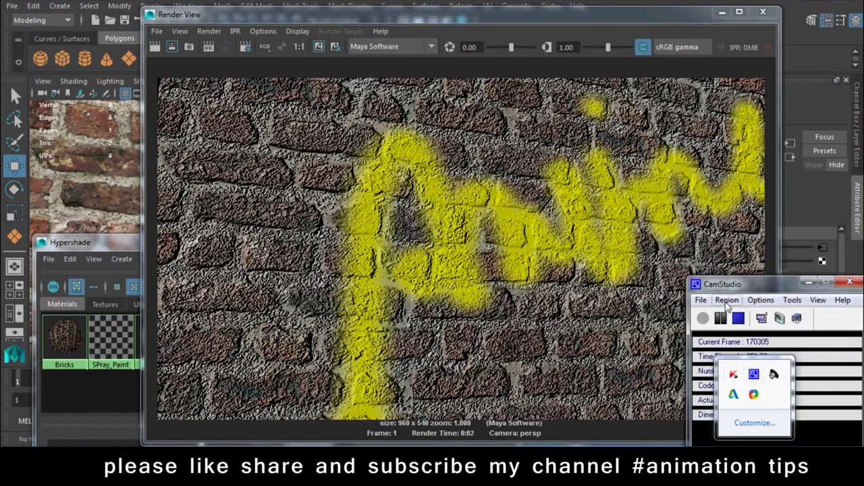
click(738, 322)
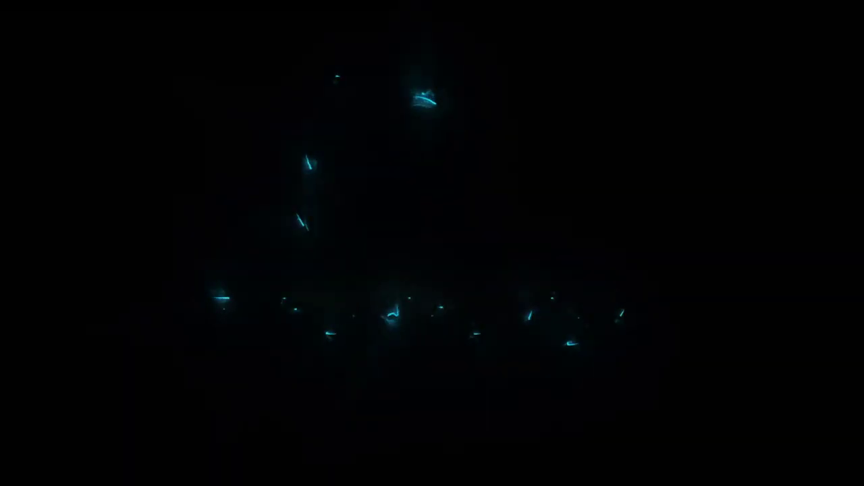